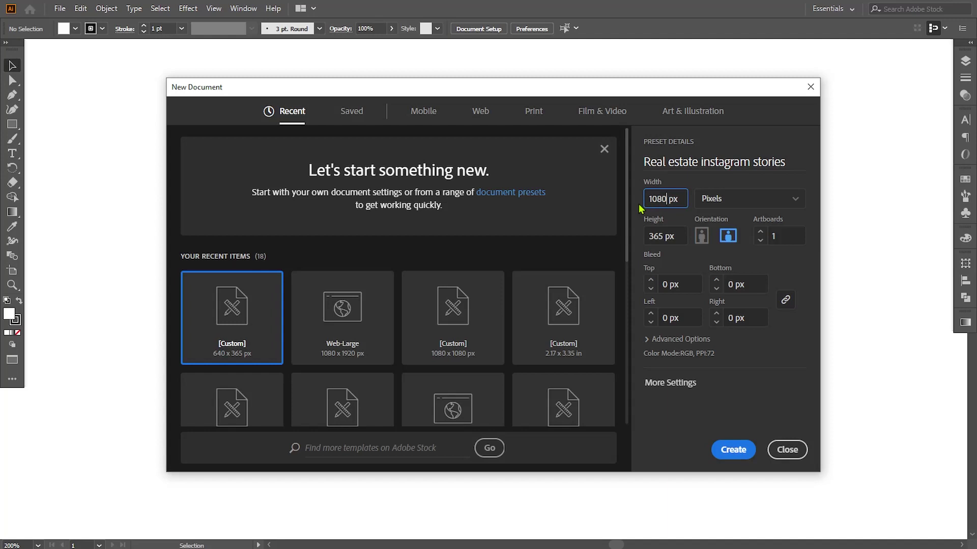
Set the new document's height to 1920 px and the number of artboards to 4.
click(664, 236)
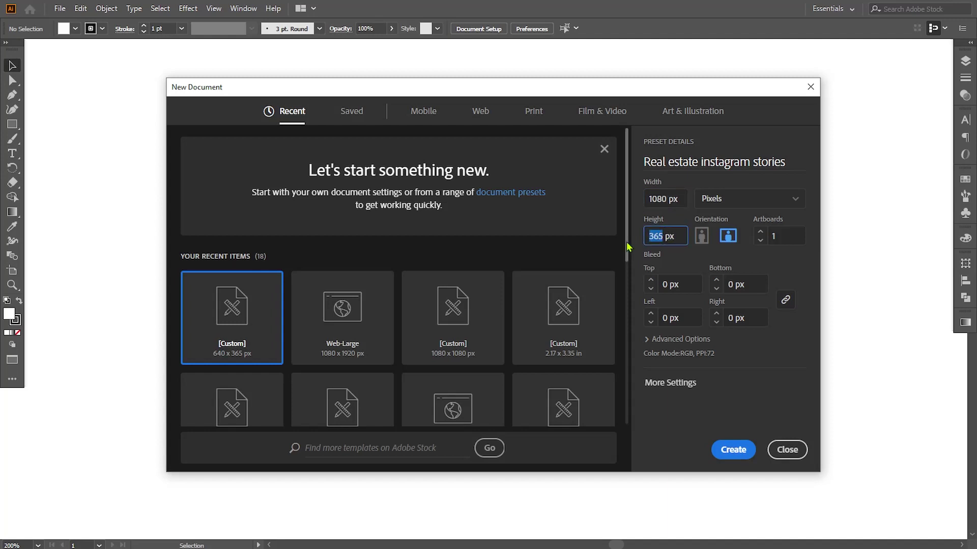
text(1920)
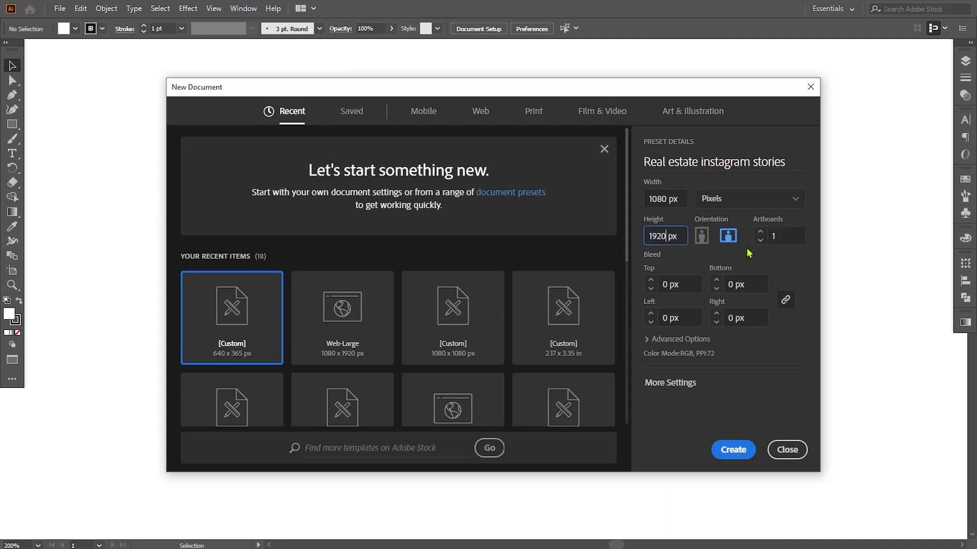
click(765, 243)
text(4)
Arrange the artboards in 4 columns with a right-to-left layout and create the document.
click(670, 382)
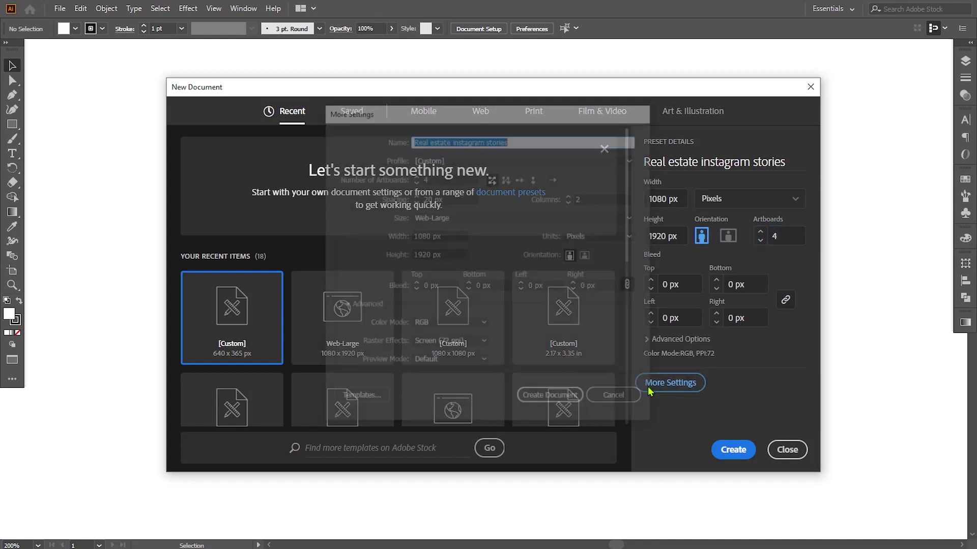
click(577, 198)
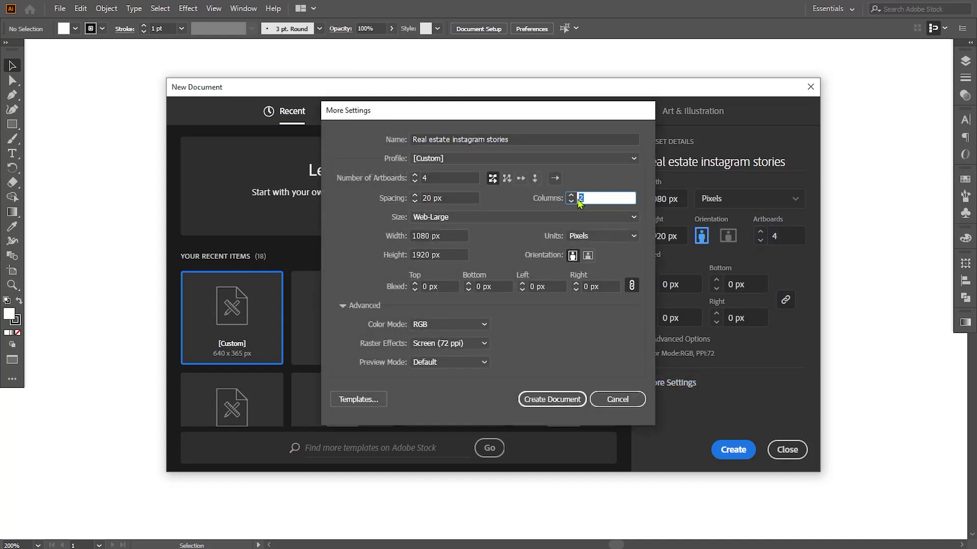
text(4)
click(553, 180)
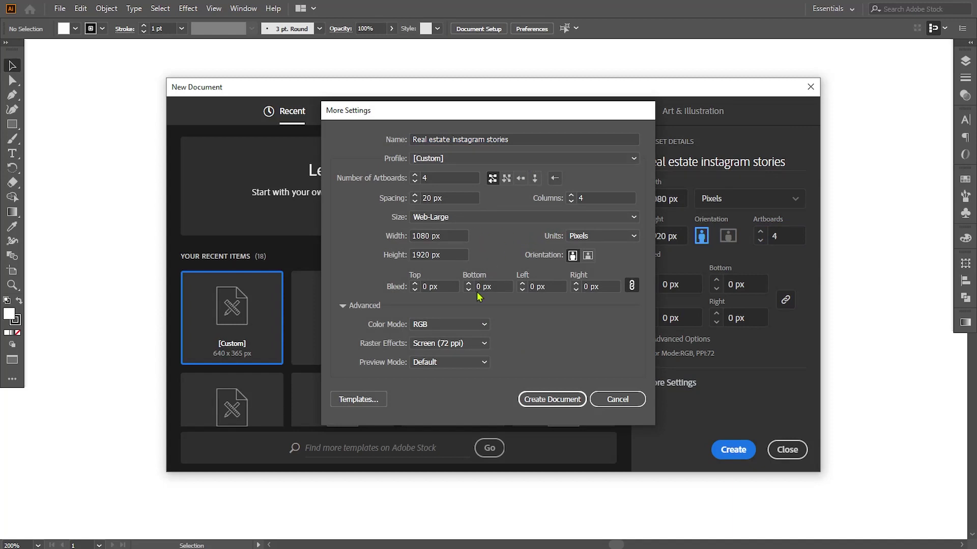
click(551, 399)
Paste the prepared photos, texts and icons and place them on the empty canvas left of the artboards.
key(ctrl+v)
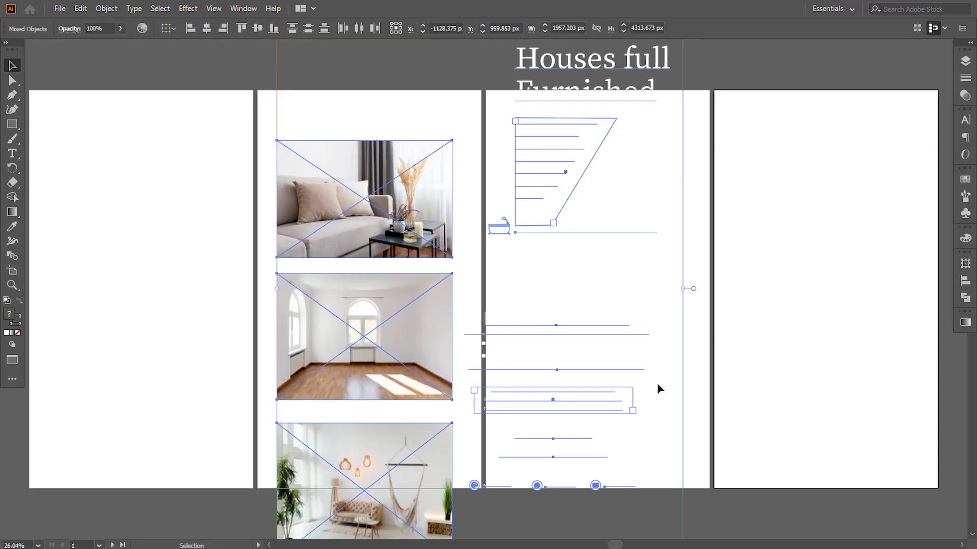
key(ctrl+minus)
key(ctrl+minus)
key(ctrl+minus)
drag(436, 306, 96, 305)
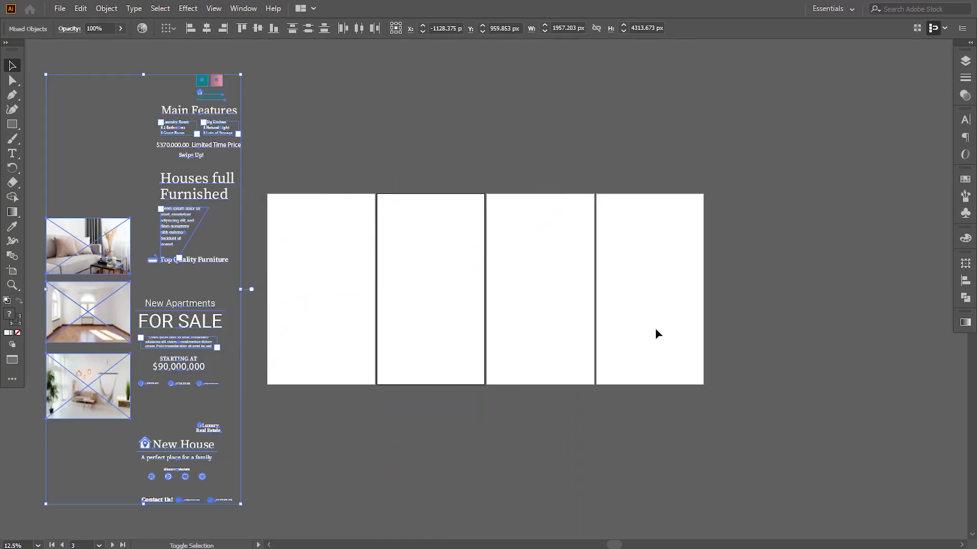
click(655, 330)
drag(369, 318, 466, 314)
Draw a 1080 × 960 px rectangle covering the upper half of the leftmost artboard.
key(ctrl+plus)
key(ctrl+plus)
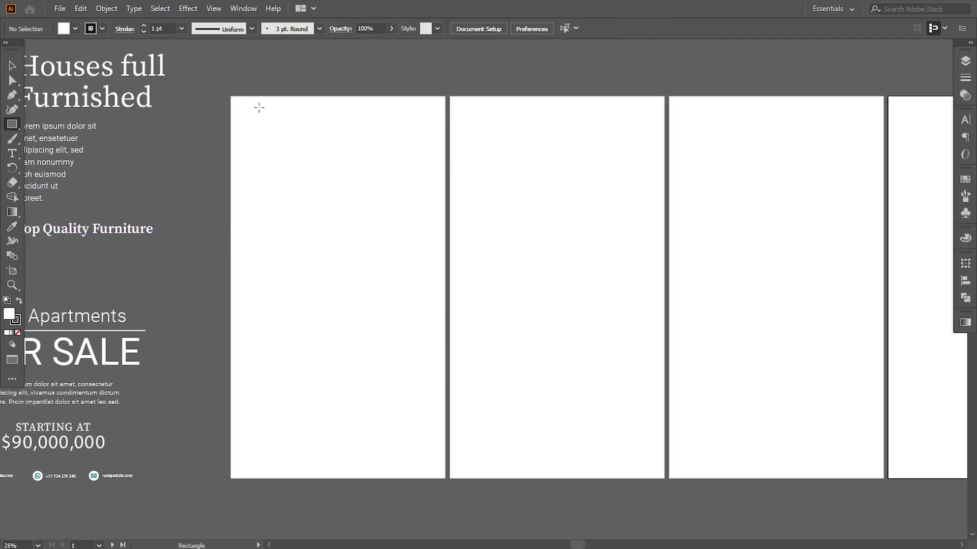
mouse_move(231, 96)
mouse_down()
mouse_move(292, 414)
mouse_move(412, 454)
mouse_move(445, 287)
mouse_up()
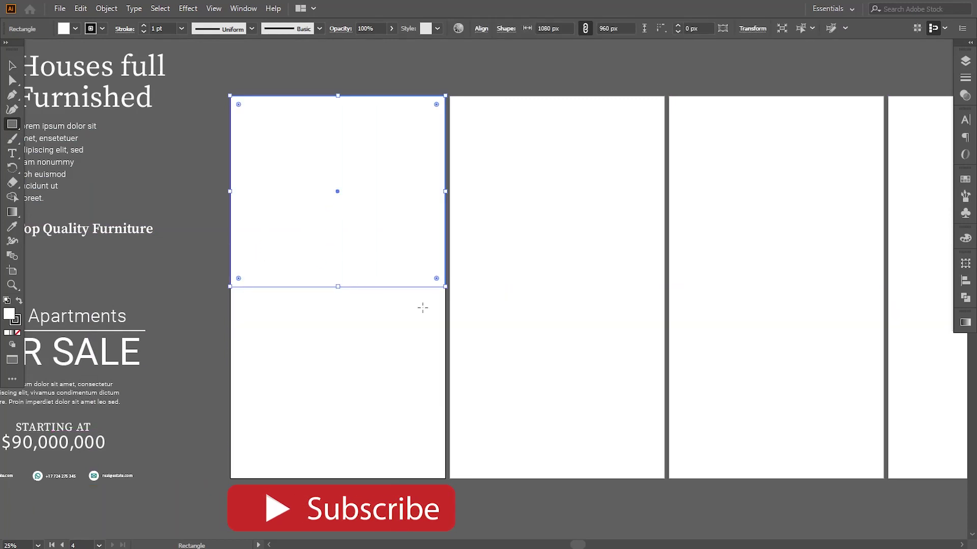
key(v)
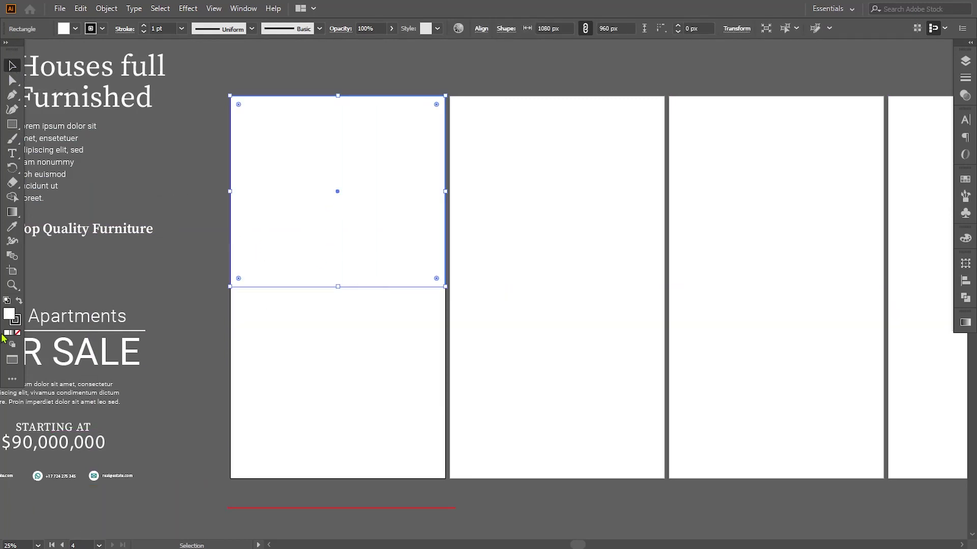
Remove the rectangle's stroke and set its fill to dark green #214747.
click(16, 322)
click(18, 333)
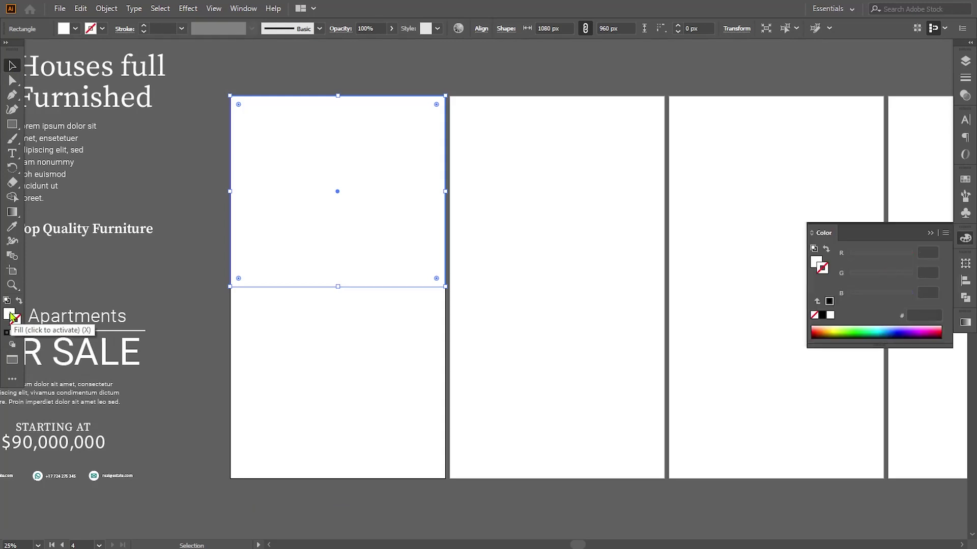
double_click(9, 314)
text(214747)
key(Return)
click(194, 185)
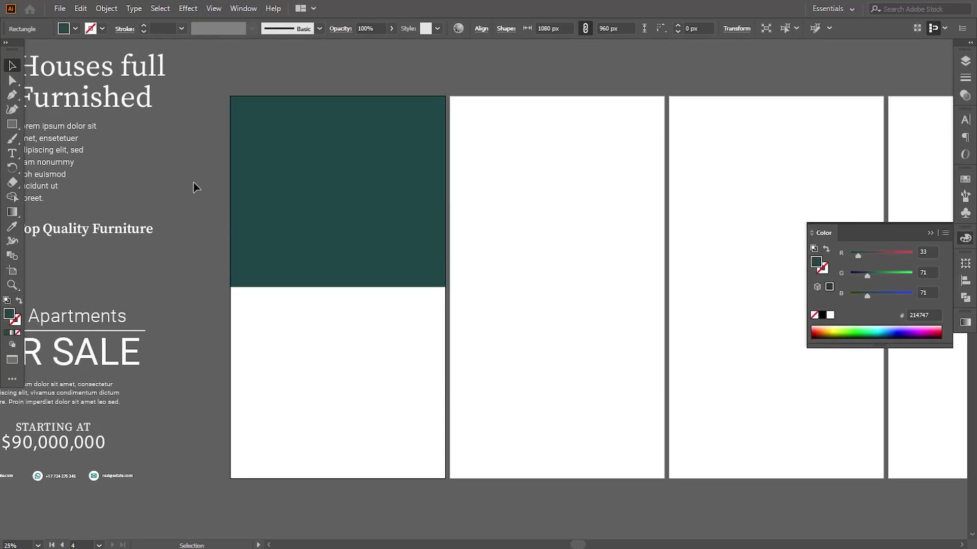
Draw a triangle about 375 px wide and 352 px tall with the Pen tool in the upper-left corner of the leftmost artboard.
drag(153, 188, 172, 205)
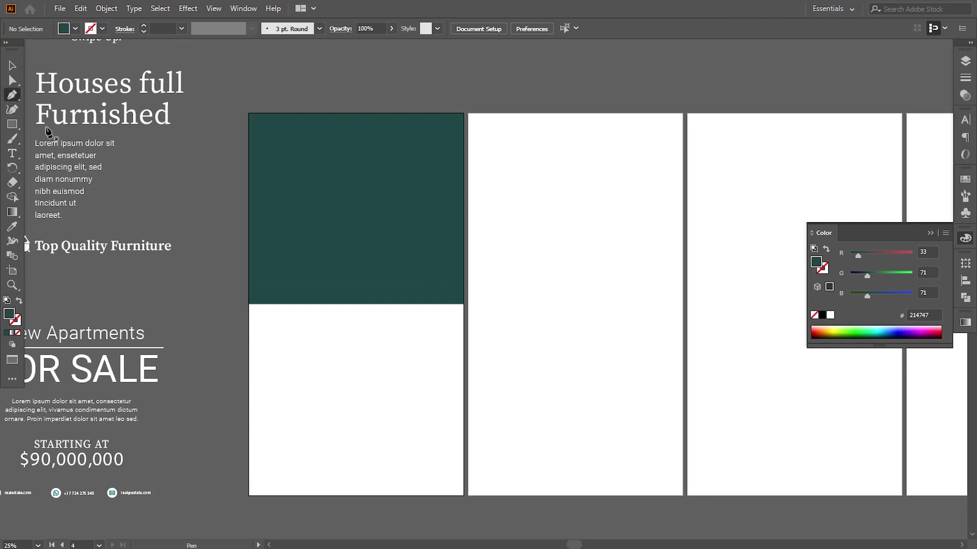
click(249, 114)
click(248, 182)
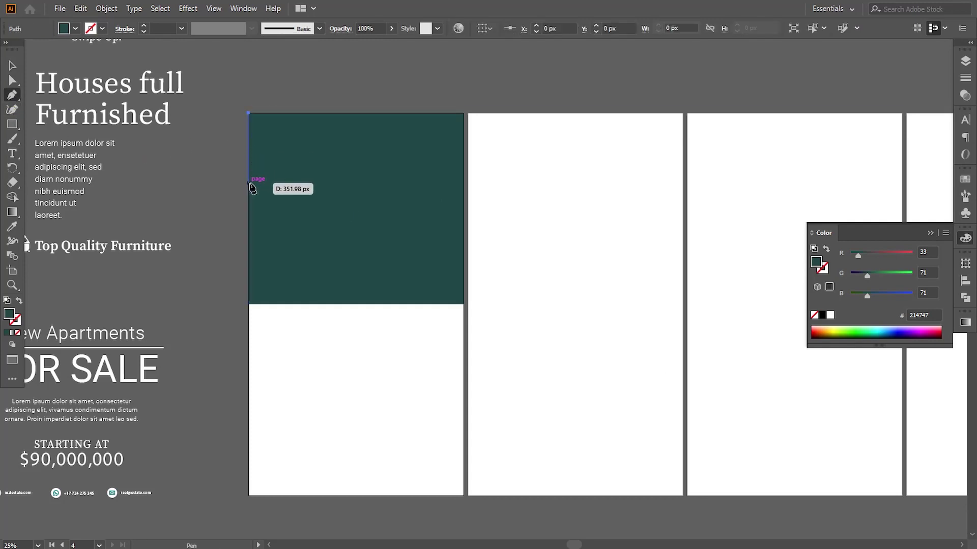
click(322, 117)
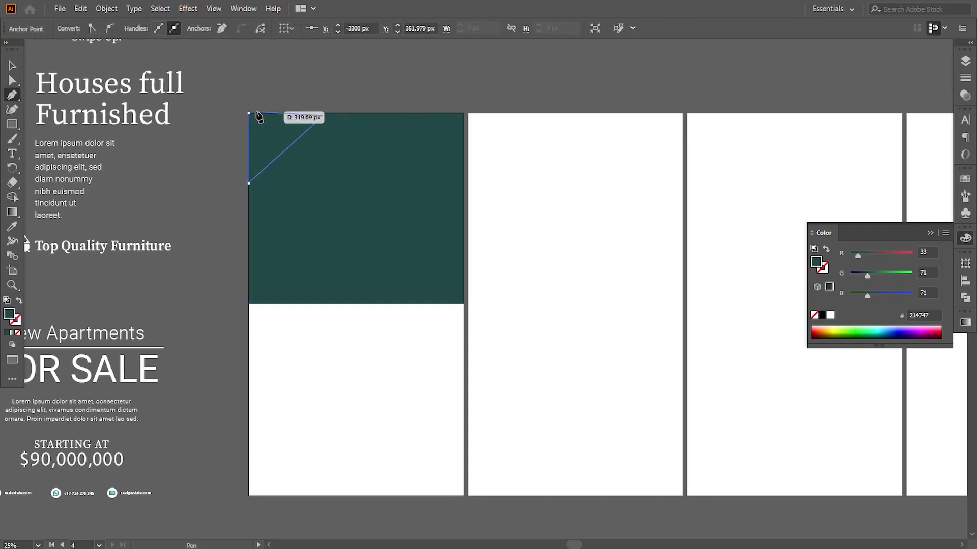
click(249, 113)
key(a)
drag(323, 116, 323, 114)
Copy the pasted pink sample's gradient to the corner triangle and run the gradient diagonally from the artboard corner.
click(14, 227)
drag(71, 176, 56, 461)
click(230, 70)
scroll(285, 153, down, 3)
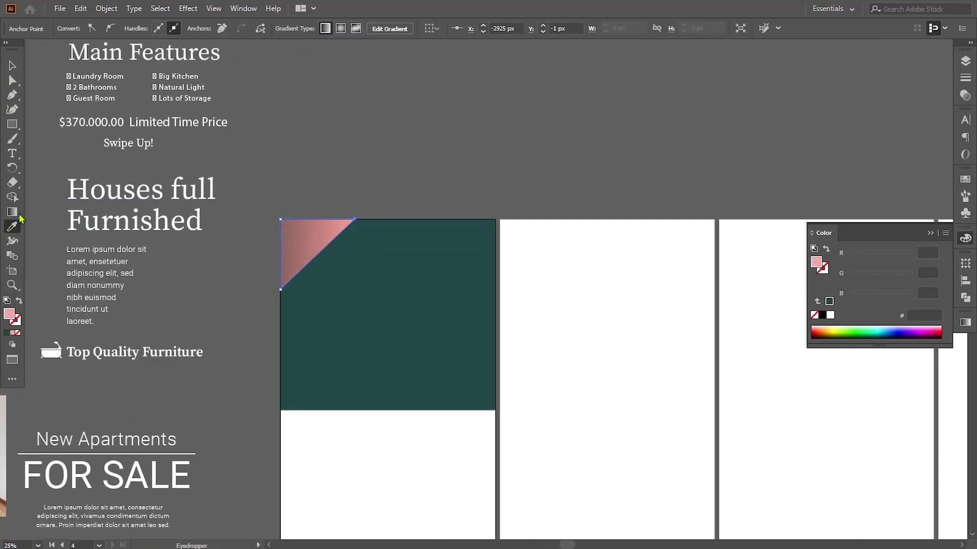
key(g)
drag(286, 223, 326, 263)
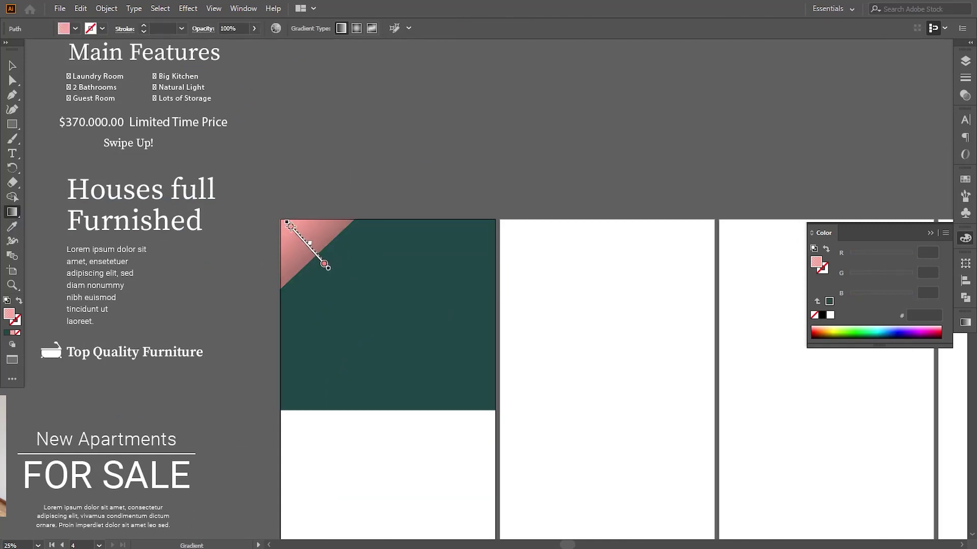
click(10, 68)
click(361, 151)
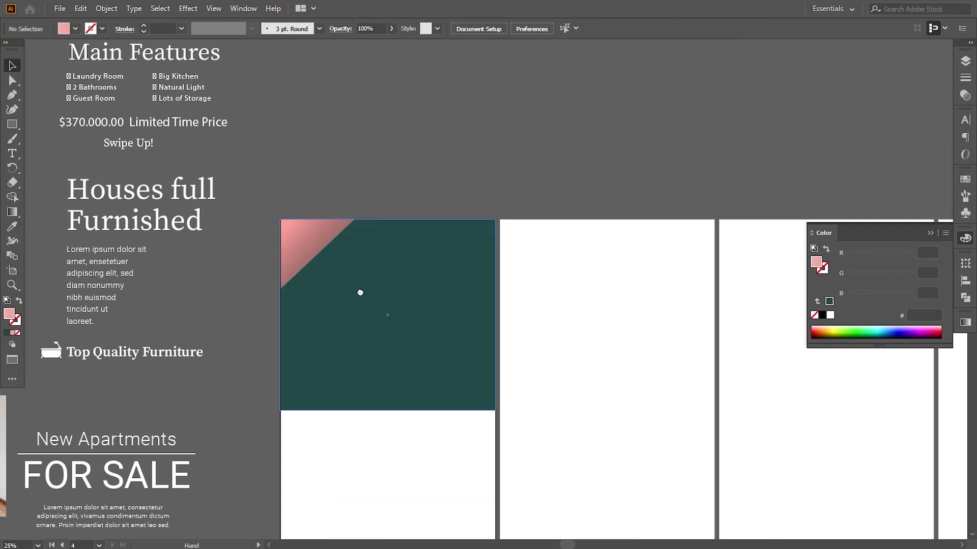
Move the Luxury Real Estate logo onto the pink corner triangle and bring it to the front.
drag(360, 333, 372, 406)
drag(164, 96, 320, 321)
right_click(319, 322)
mouse_move(397, 260)
click(467, 261)
scroll(437, 281, down, 3)
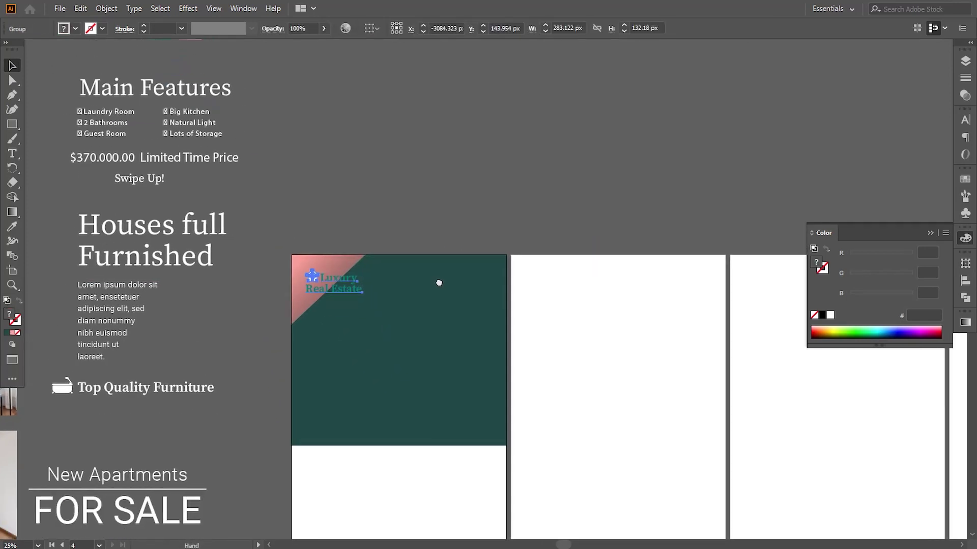
click(437, 212)
Draw a 996 × 1841 px frame rectangle inside the leftmost artboard with no fill and a white #ffffff stroke.
scroll(395, 258, down, 5)
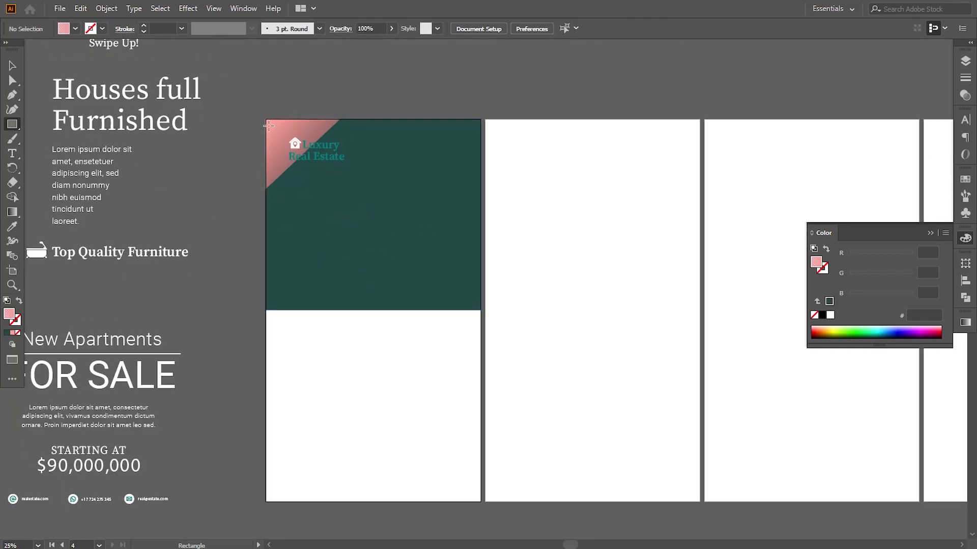
drag(274, 127, 472, 494)
click(20, 302)
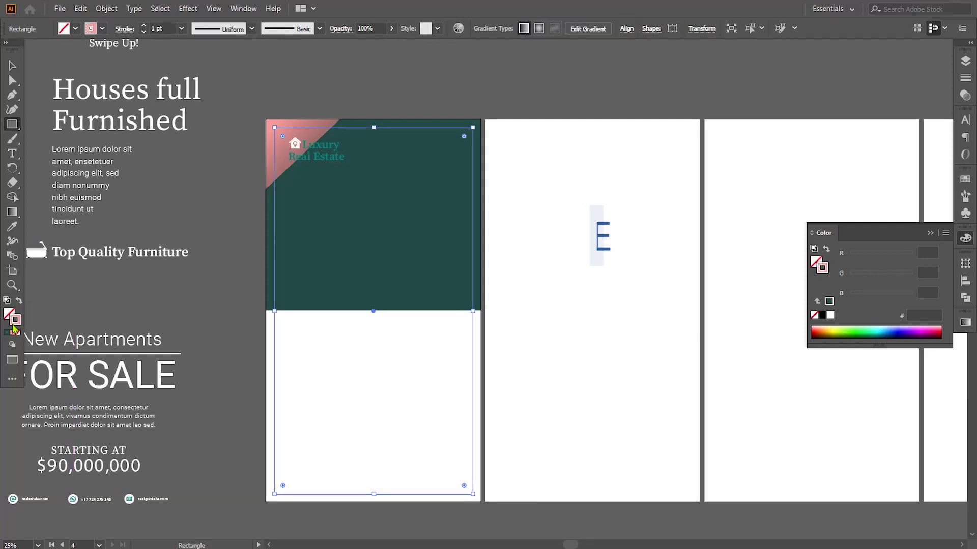
double_click(15, 319)
text(ffffff)
click(617, 194)
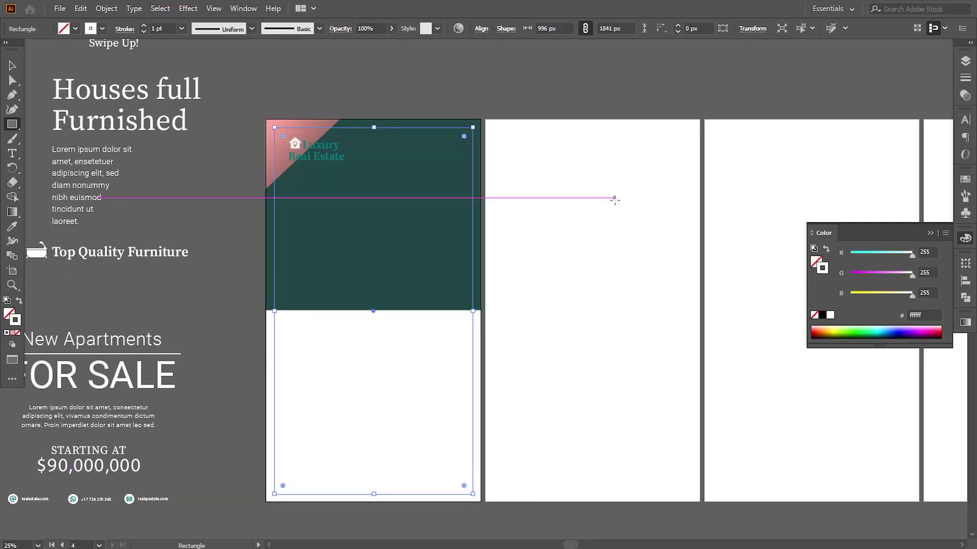
Set the white frame's stroke weight to 5 pt.
key(v)
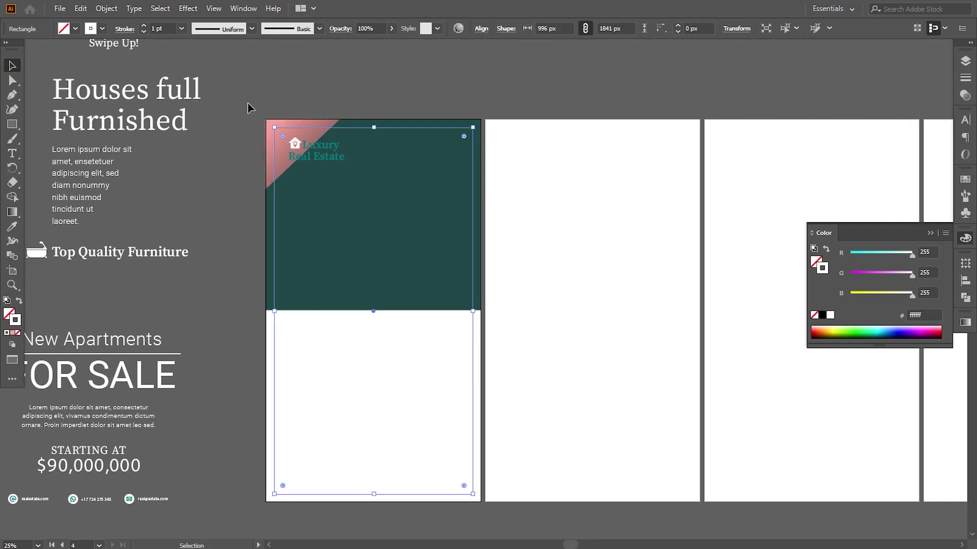
key(Up)
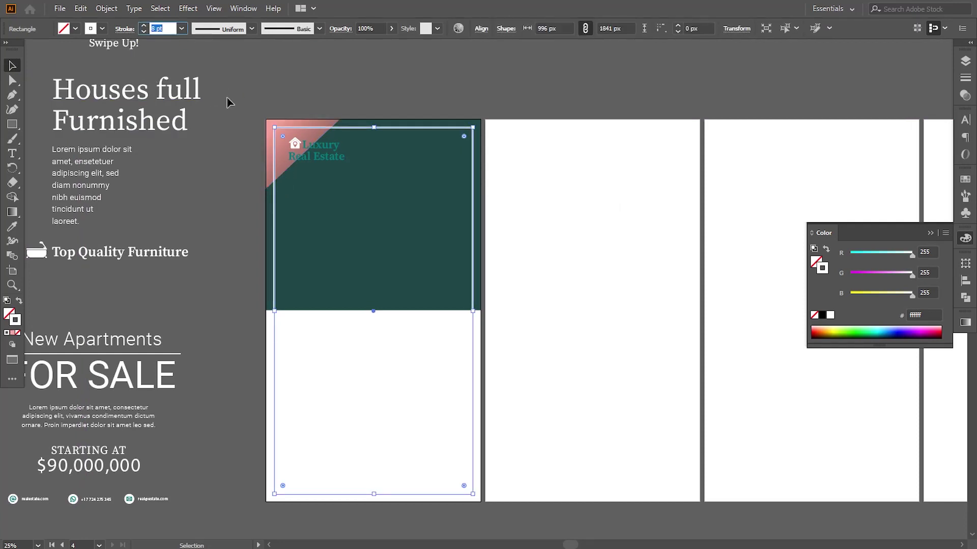
key(Up)
key(Up)
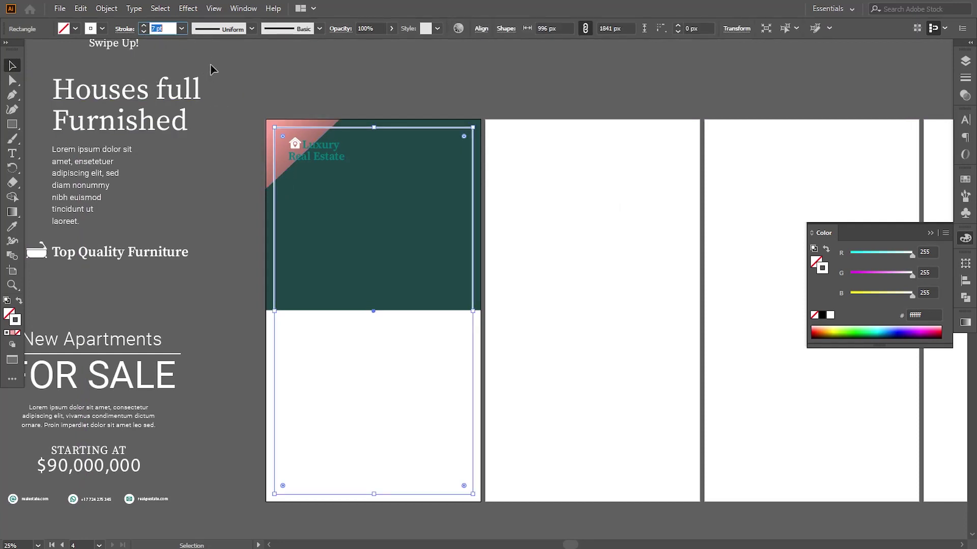
click(241, 79)
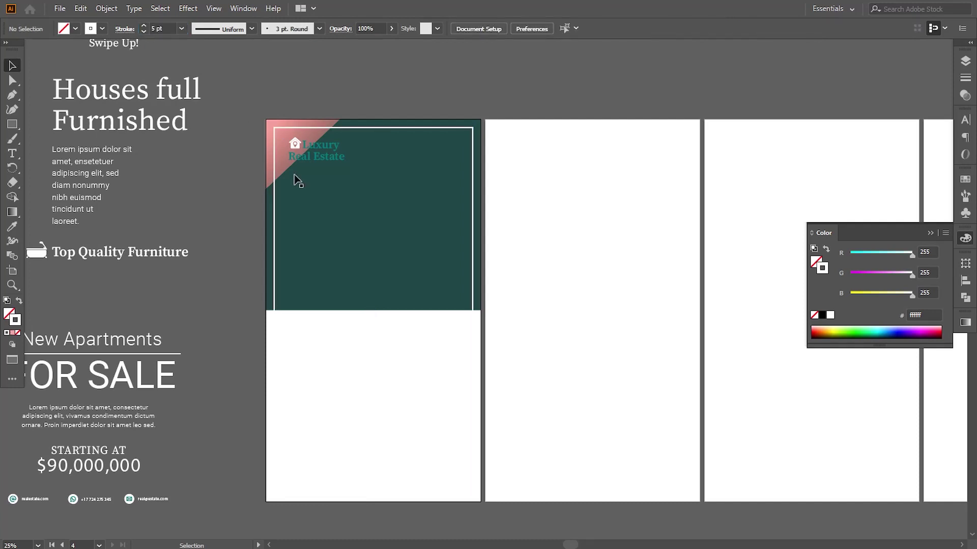
click(482, 280)
click(455, 90)
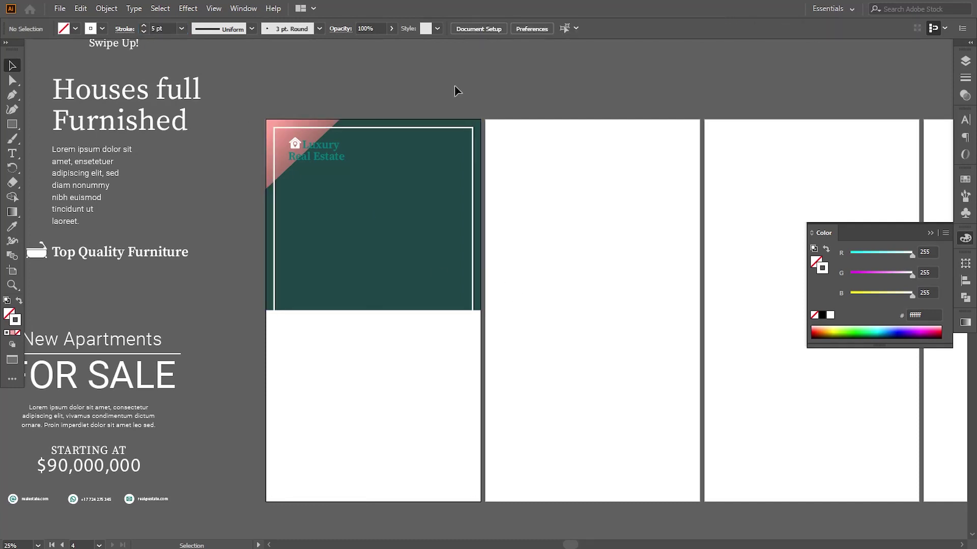
click(472, 194)
click(523, 96)
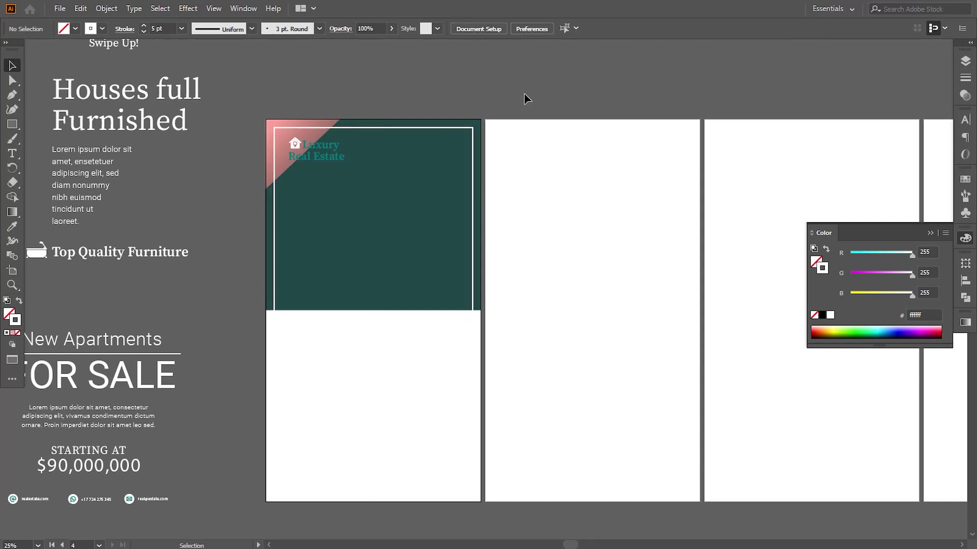
Nudge the Luxury Real Estate logo slightly left within the white frame.
key(space)
drag(315, 201, 321, 224)
click(319, 182)
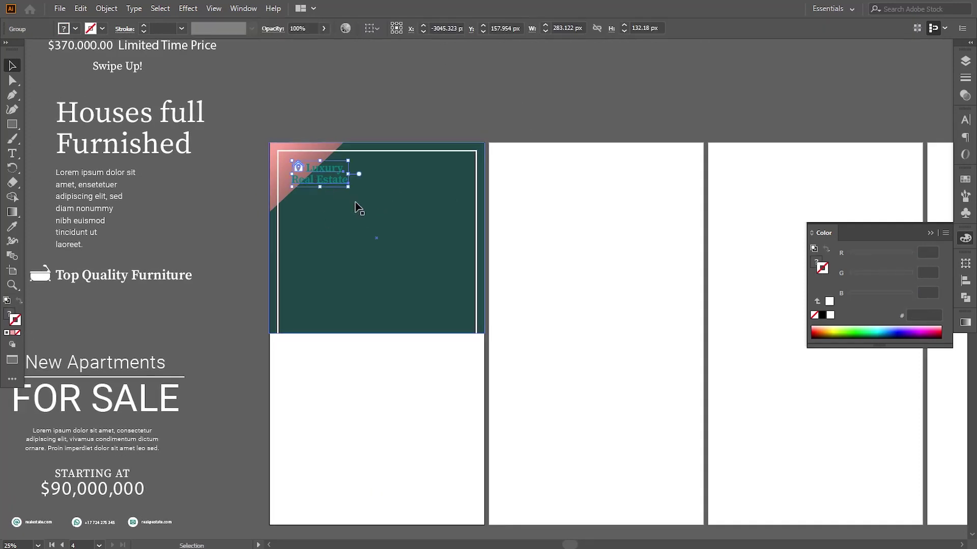
click(375, 117)
Place the empty-room photo over the leftmost artboard's upper half and scale it beyond the green rectangle's side edges.
key(space)
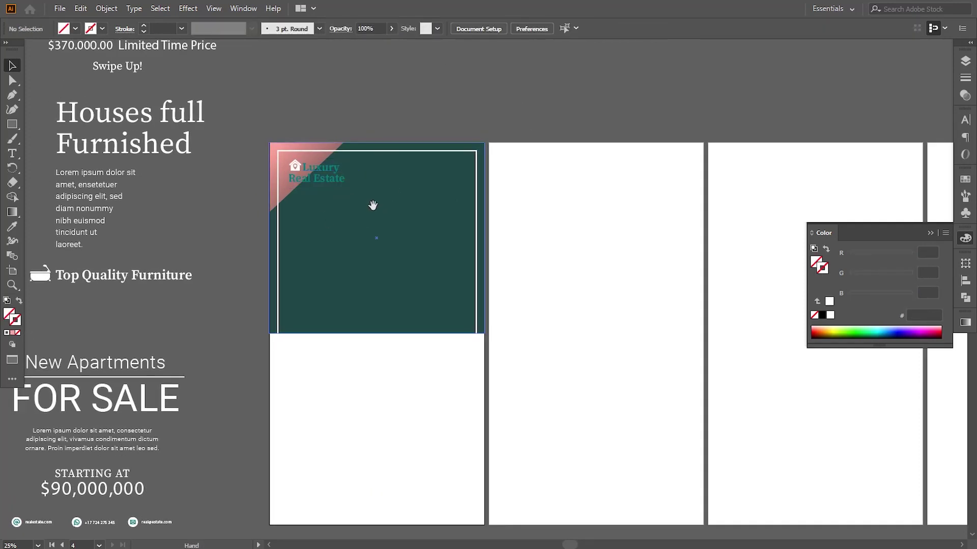
drag(373, 205, 404, 196)
key(ctrl+minus)
drag(148, 338, 454, 257)
mouse_move(479, 326)
mouse_down()
mouse_move(405, 294)
mouse_move(443, 303)
mouse_move(488, 339)
mouse_up()
key(ctrl+plus)
Clip the empty-room photo to the green rectangle with a clipping mask.
shift+click(349, 220)
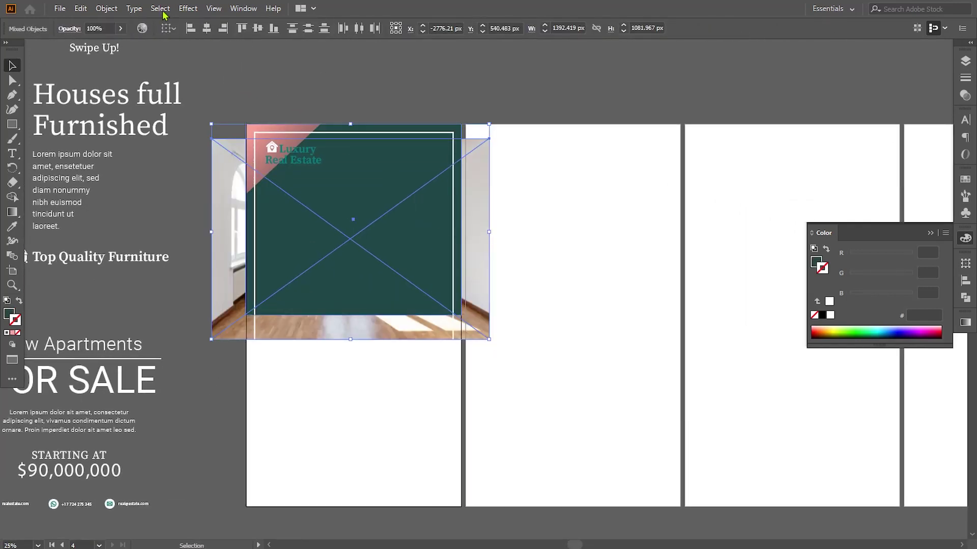
click(107, 9)
mouse_move(234, 426)
click(279, 425)
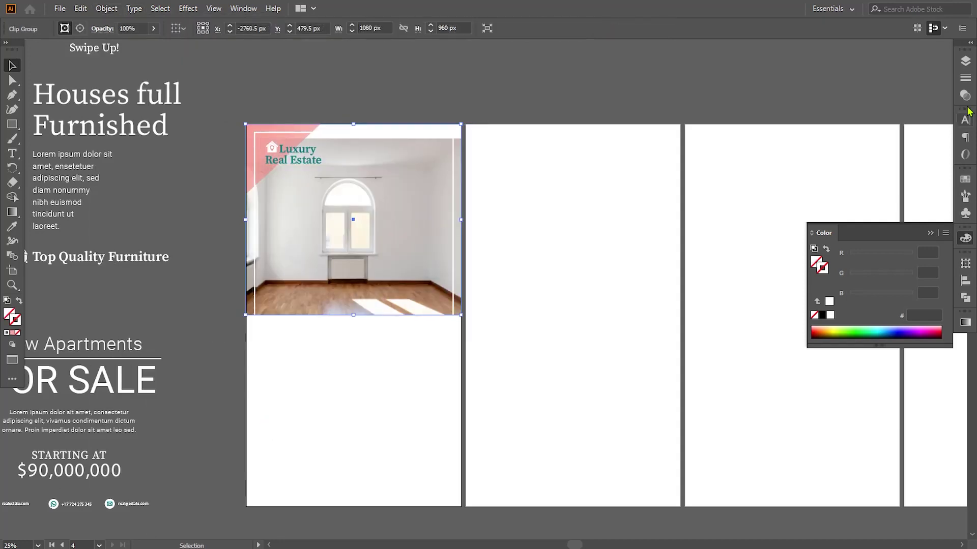
Enlarge the photo inside the clip group to about 1408 × 1019 px and shift it slightly right to fill the mask.
click(965, 61)
click(843, 74)
click(859, 125)
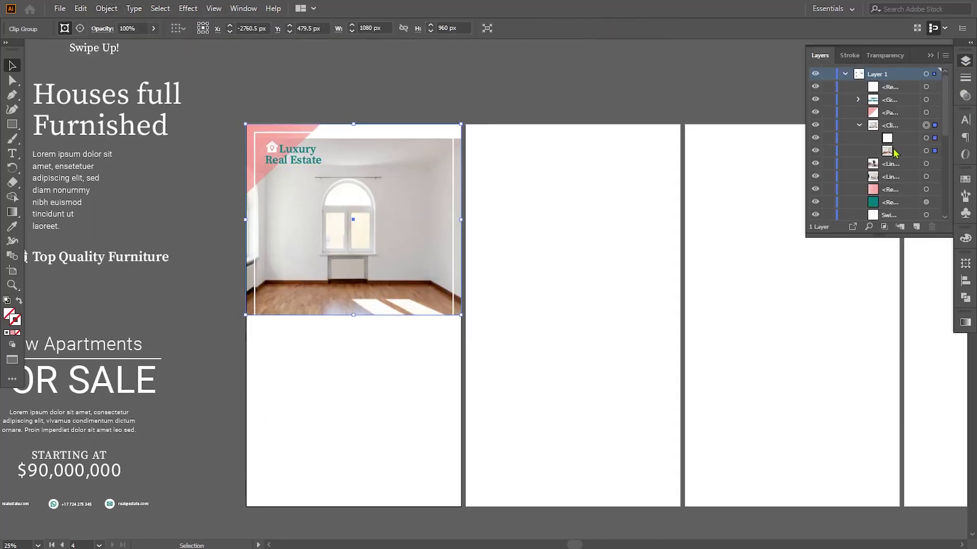
click(925, 150)
drag(470, 324, 497, 320)
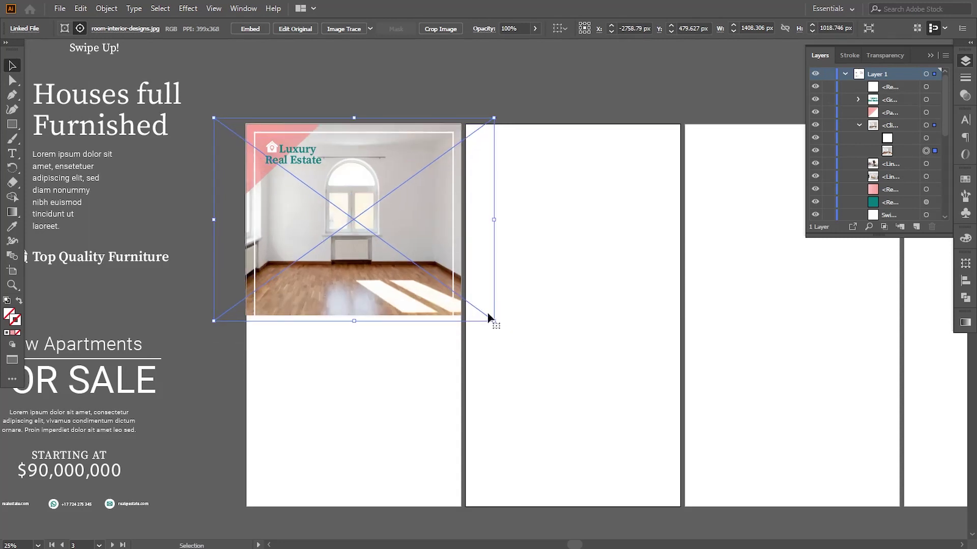
drag(389, 249, 399, 248)
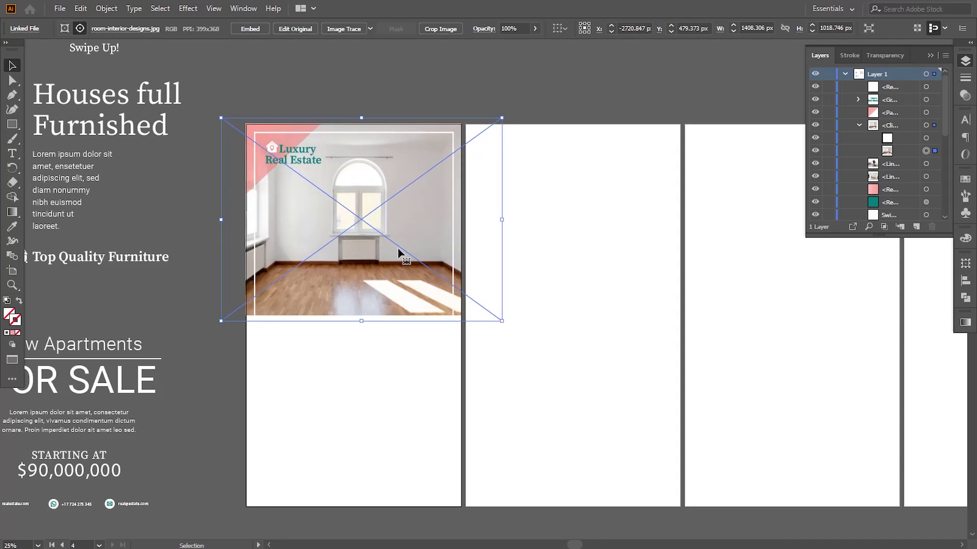
Draw a rectangle about 1079 × 986 px over the leftmost artboard's lower half and fill it with the sampled green swatch.
click(257, 397)
drag(262, 416, 275, 364)
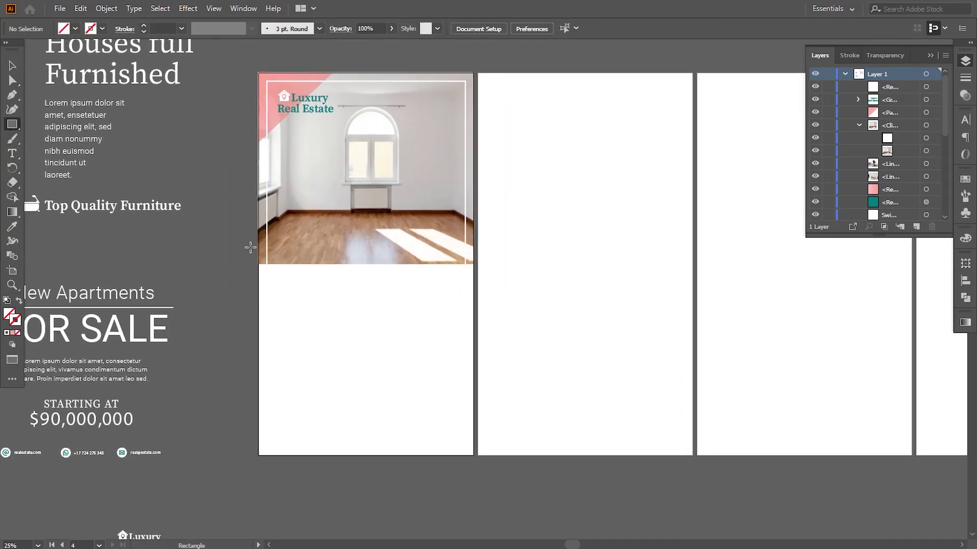
click(258, 257)
key(Escape)
drag(259, 259, 472, 455)
click(12, 227)
drag(134, 178, 255, 333)
drag(136, 89, 144, 254)
click(251, 171)
drag(336, 458, 242, 143)
key(v)
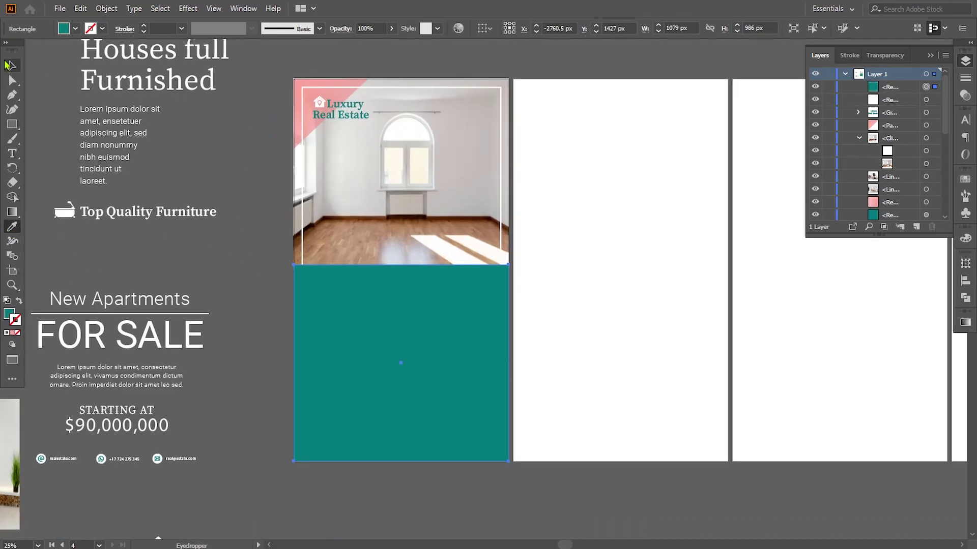
Send the green rectangle to the back, behind the photo and the white frame.
right_click(369, 399)
mouse_move(432, 335)
click(532, 376)
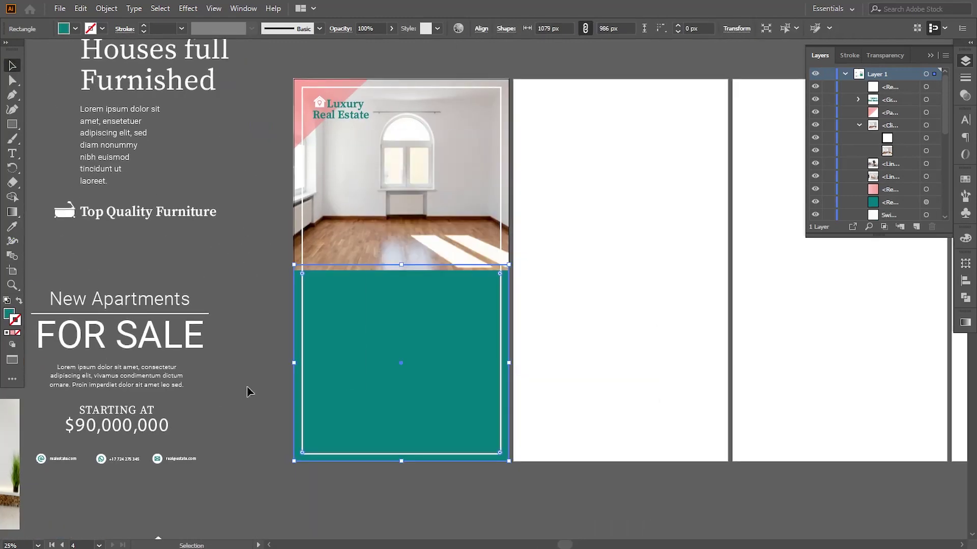
Place the Main Features heading and list group near the green area's upper edge and nudge it slightly down.
scroll(259, 349, up, 5)
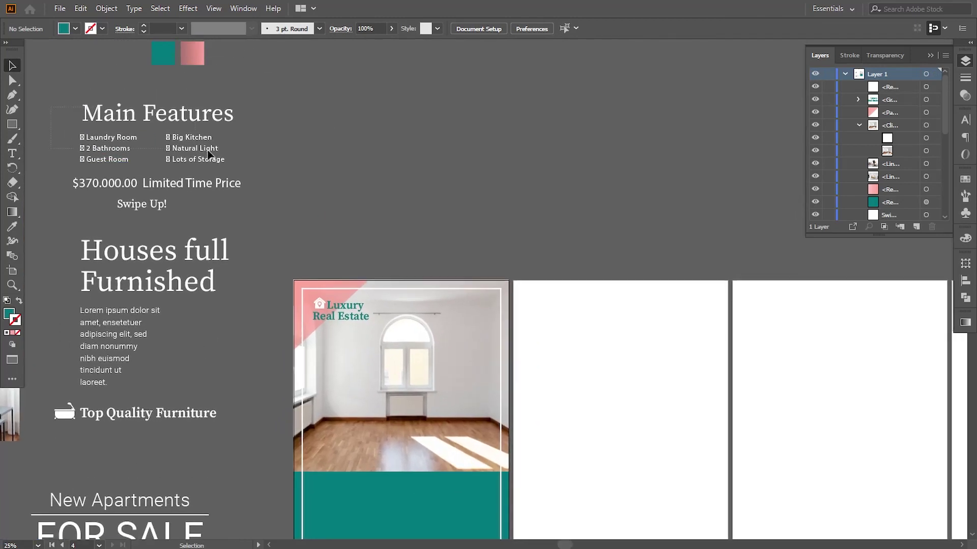
drag(252, 158, 253, 159)
drag(186, 122, 431, 502)
drag(421, 497, 412, 360)
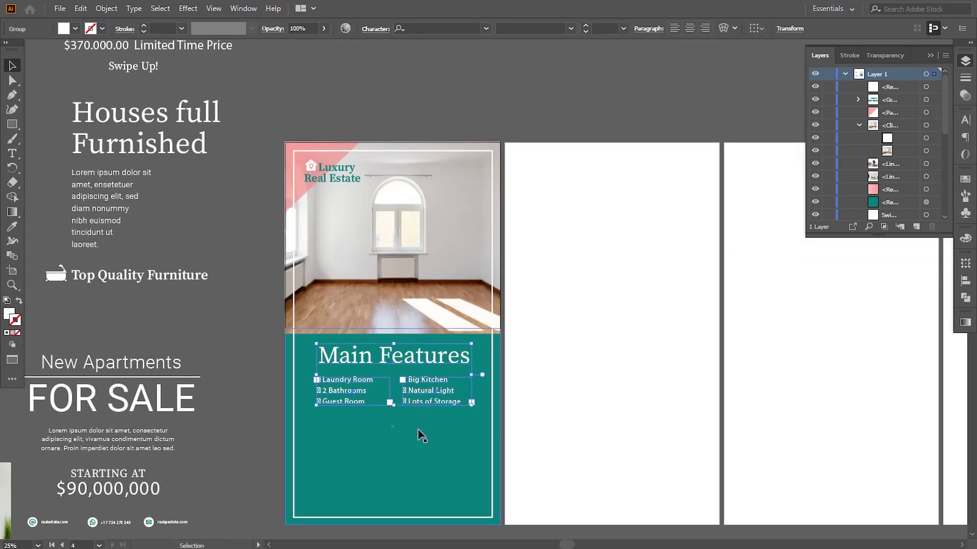
key(Down)
key(Down)
key(Down)
key(Down)
key(Down)
key(Down)
key(Down)
key(Down)
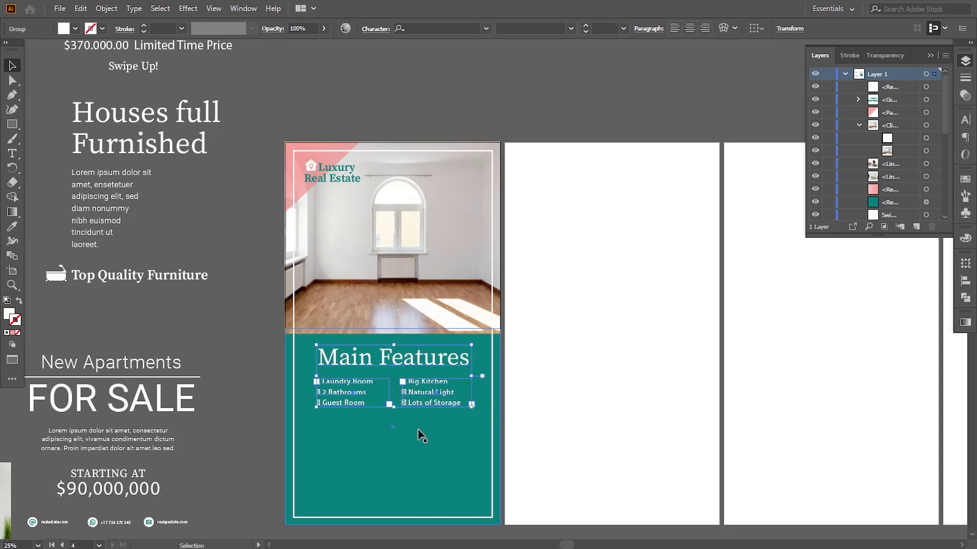
click(267, 351)
Draw a full-width band 1080 × 153 px below the feature lists and fill it with the sampled pink gradient.
drag(276, 345, 276, 273)
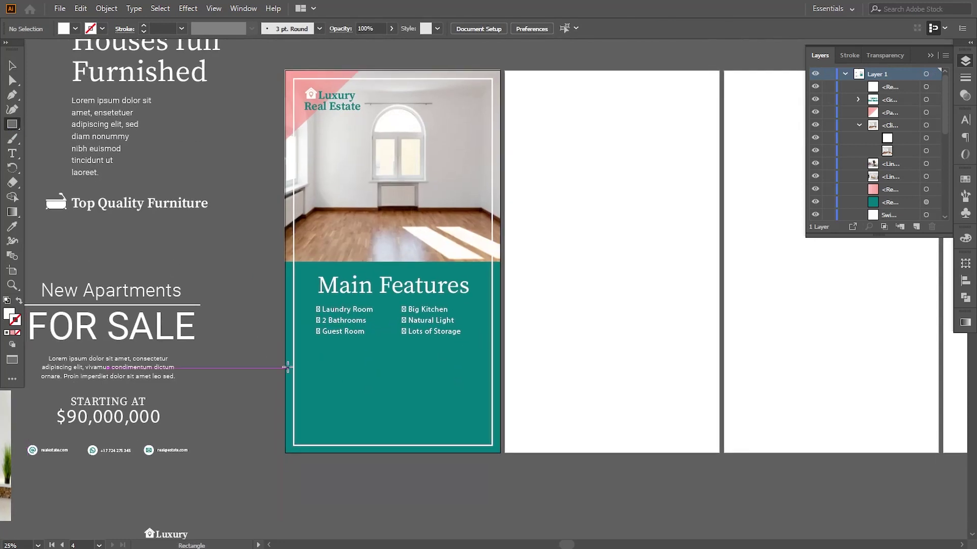
mouse_move(284, 349)
mouse_down()
mouse_move(473, 396)
mouse_move(500, 390)
mouse_up()
click(12, 226)
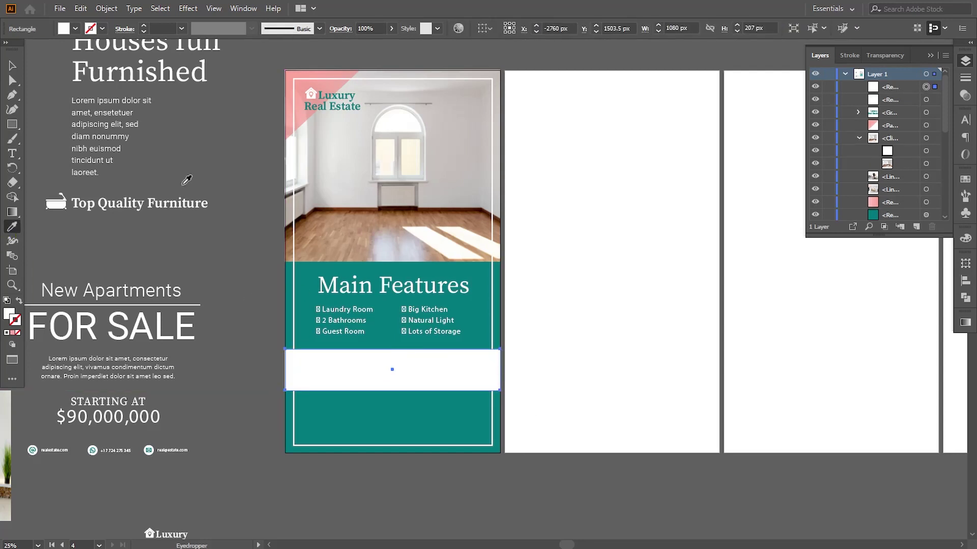
click(311, 85)
click(13, 66)
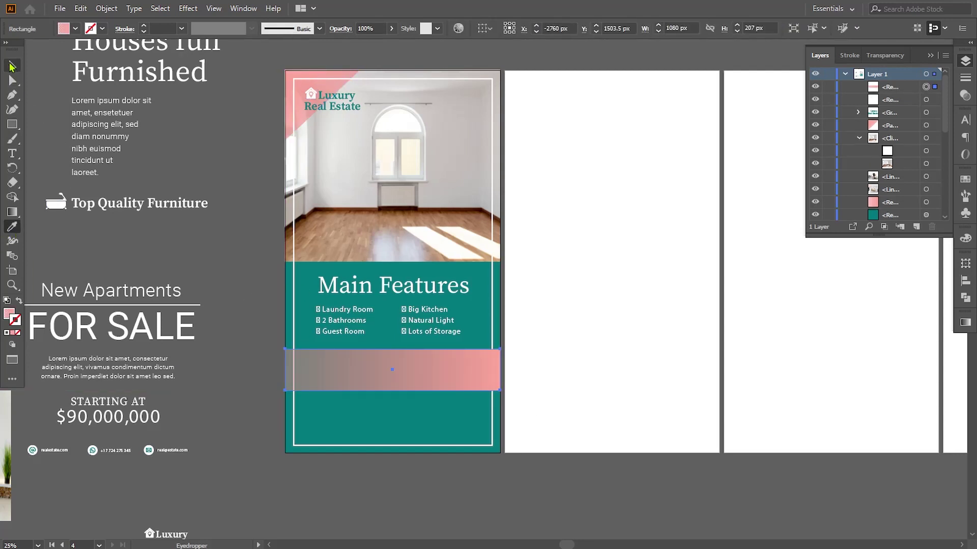
drag(392, 348, 395, 355)
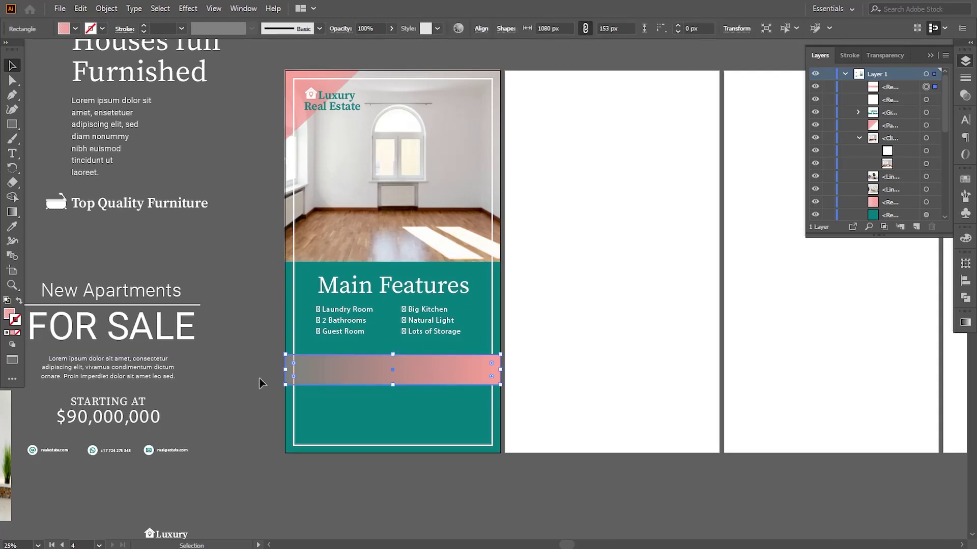
click(259, 379)
Move the "$370.000.00 Limited Time Price" text onto the pink band and bring it to the front.
drag(171, 194, 176, 344)
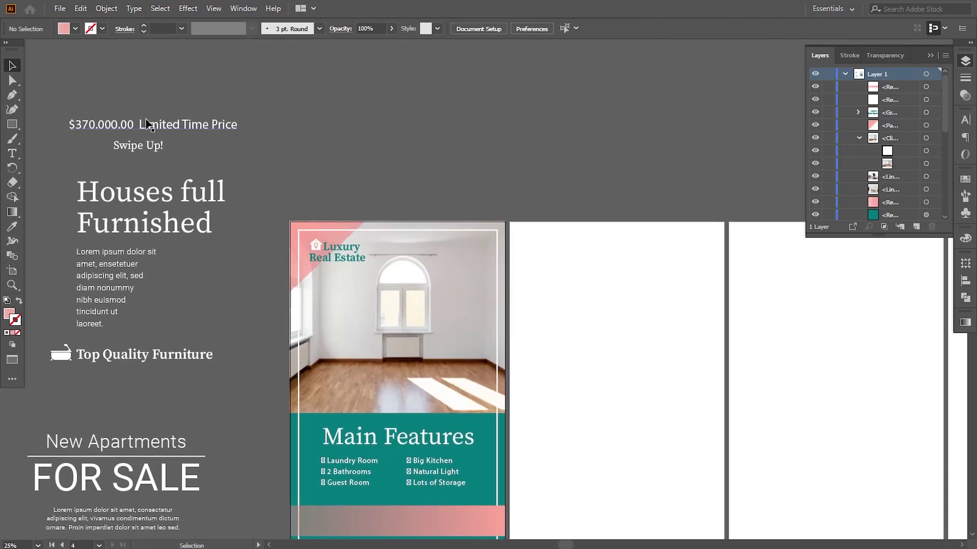
drag(146, 122, 395, 521)
drag(395, 521, 410, 404)
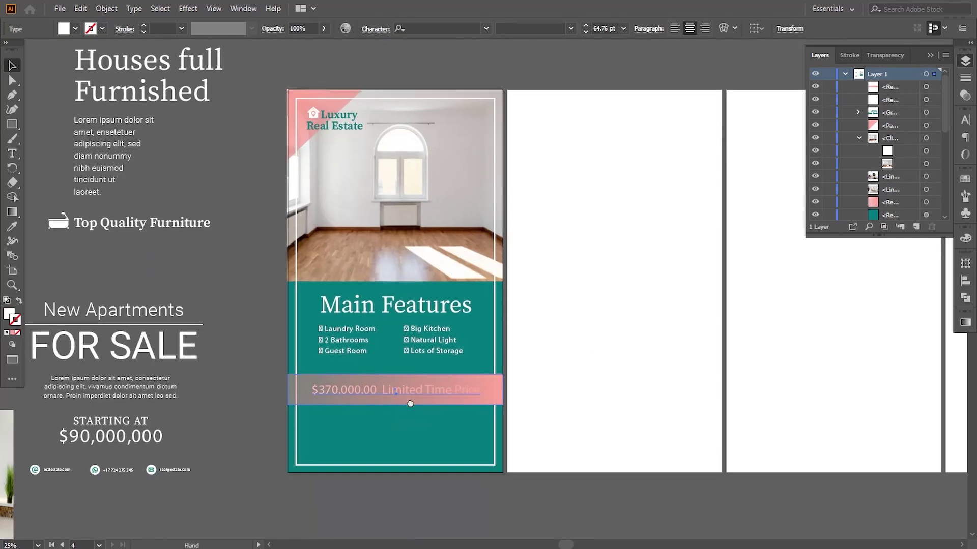
right_click(410, 404)
mouse_move(462, 331)
click(636, 331)
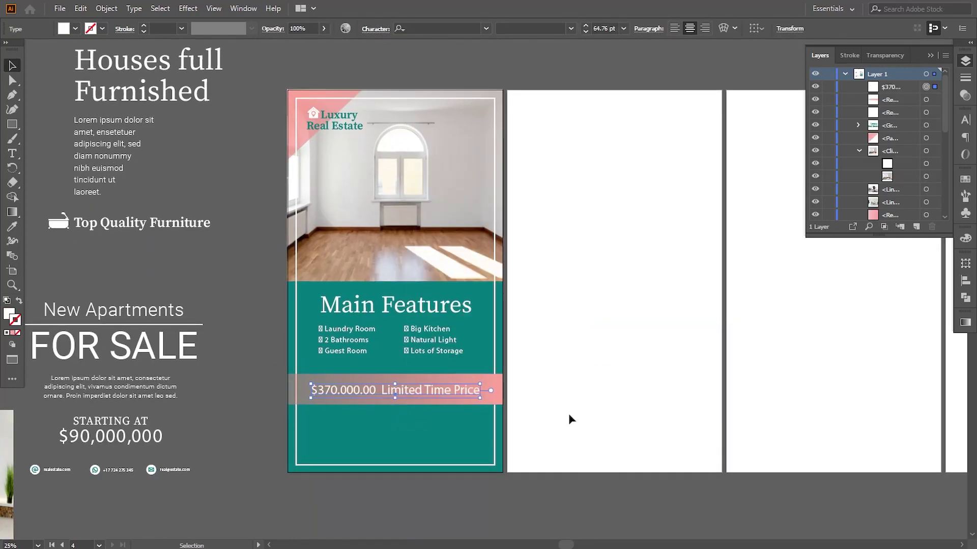
click(213, 398)
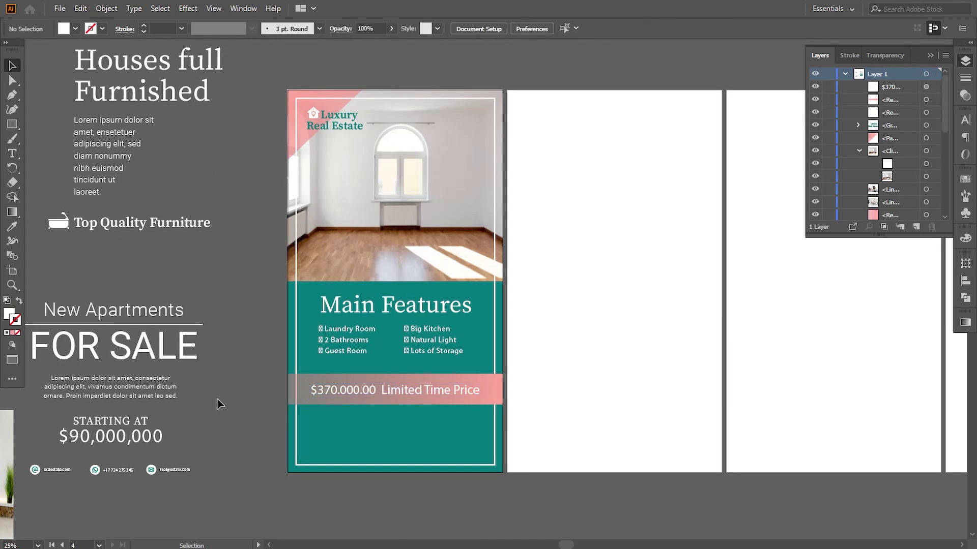
Bring the white frame to the front so that it overlaps the pink band.
drag(217, 403, 240, 399)
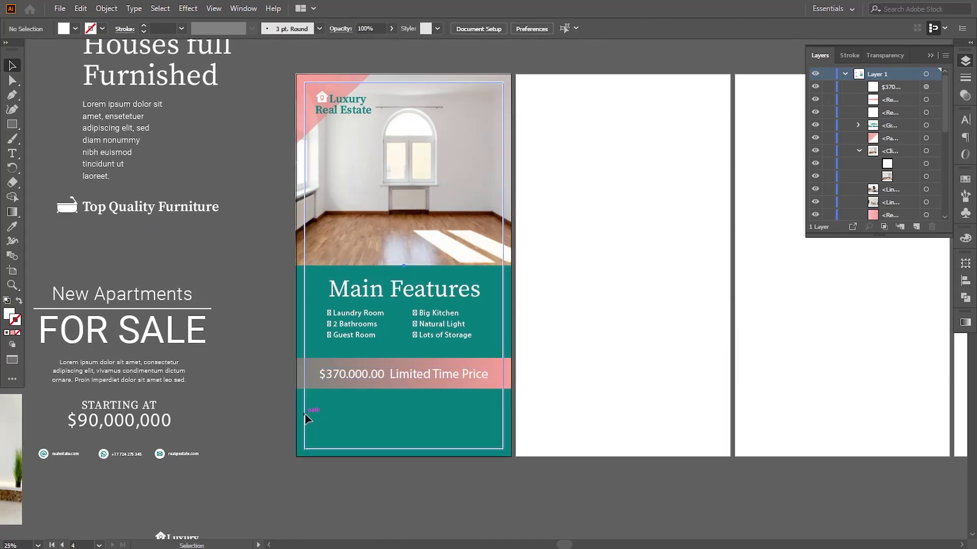
right_click(305, 414)
mouse_move(371, 352)
click(462, 355)
click(250, 405)
Place the Swipe Up! text centred below the price band, near the white frame's lower edge.
drag(274, 249, 275, 350)
drag(153, 101, 397, 393)
click(406, 453)
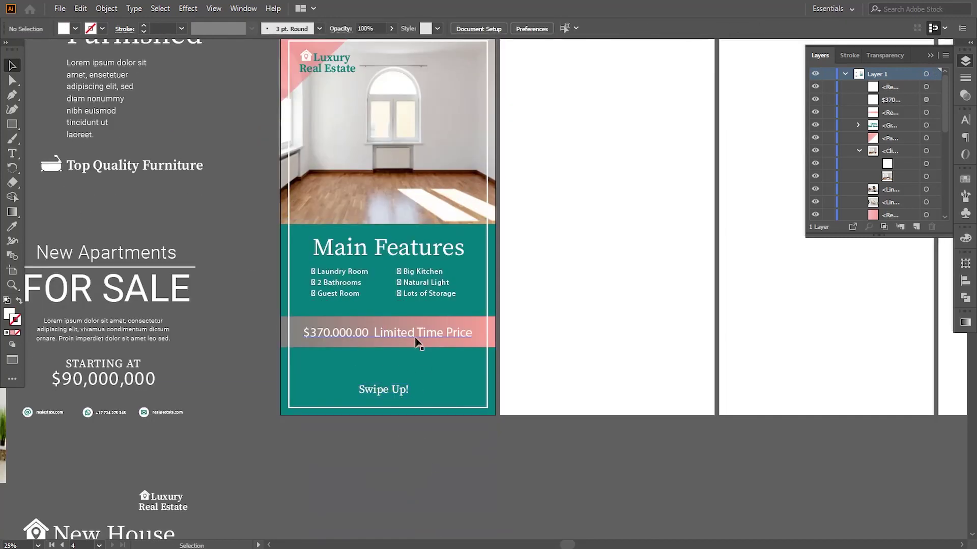
Move the pink band together with its price text down, then nudge it slightly back up above the Swipe Up! text.
click(378, 332)
shift+click(486, 331)
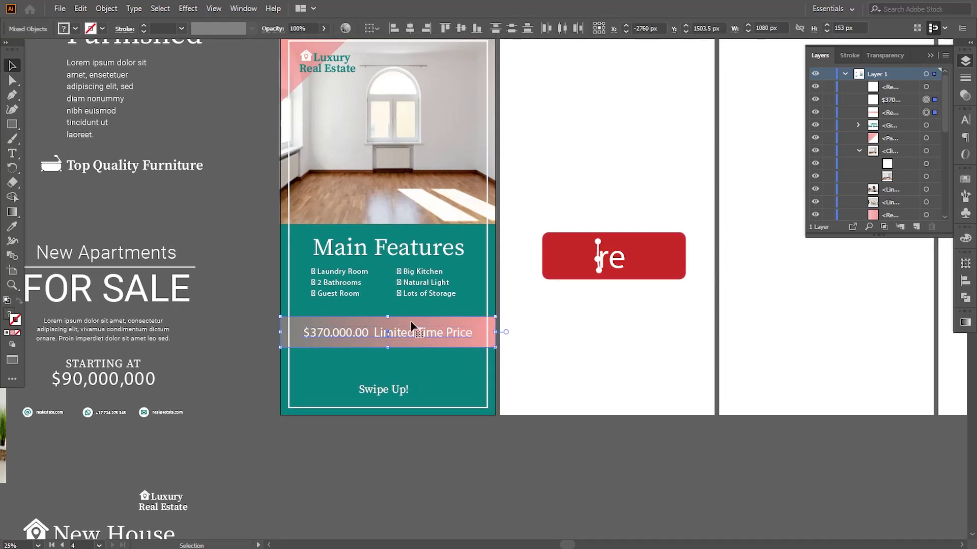
drag(481, 339, 410, 363)
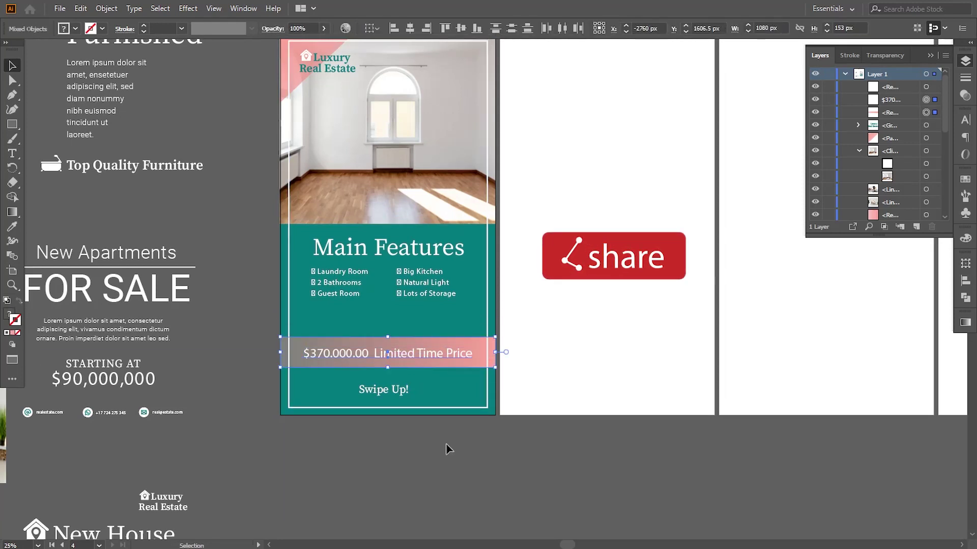
key(Up)
key(Up)
key(Up)
key(Up)
key(Up)
key(Up)
key(Up)
key(Up)
key(Up)
key(Up)
key(Up)
key(Up)
key(Up)
key(Up)
key(Up)
key(Up)
key(Up)
key(Up)
key(Up)
key(Up)
Nudge the Swipe Up! text slightly up between the price band and the frame's lower edge.
click(401, 392)
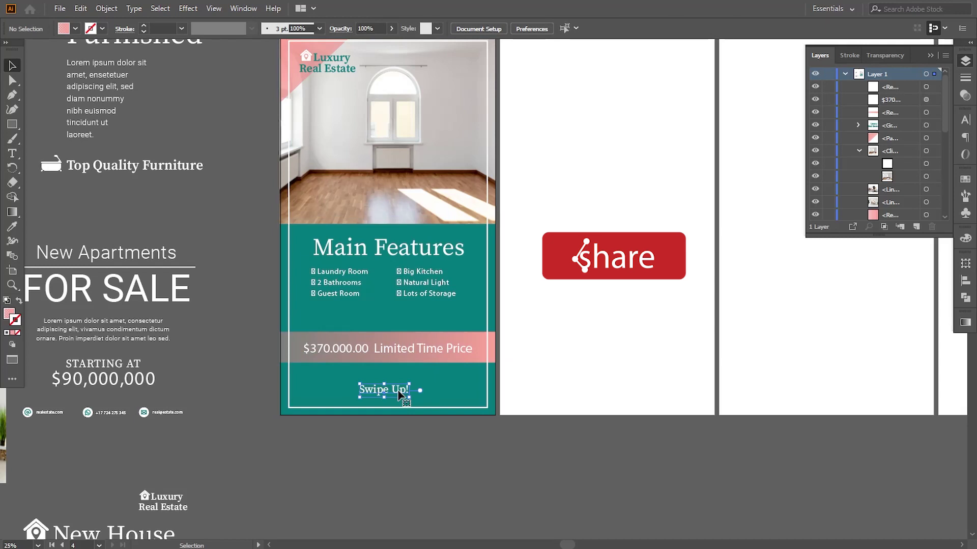
key(Up)
key(Up)
key(Up)
key(Up)
key(Up)
key(Up)
key(Up)
key(Up)
key(Up)
key(Up)
key(Up)
key(Up)
key(Up)
key(Up)
key(Up)
key(Up)
key(Up)
key(Up)
key(Up)
key(Up)
click(417, 452)
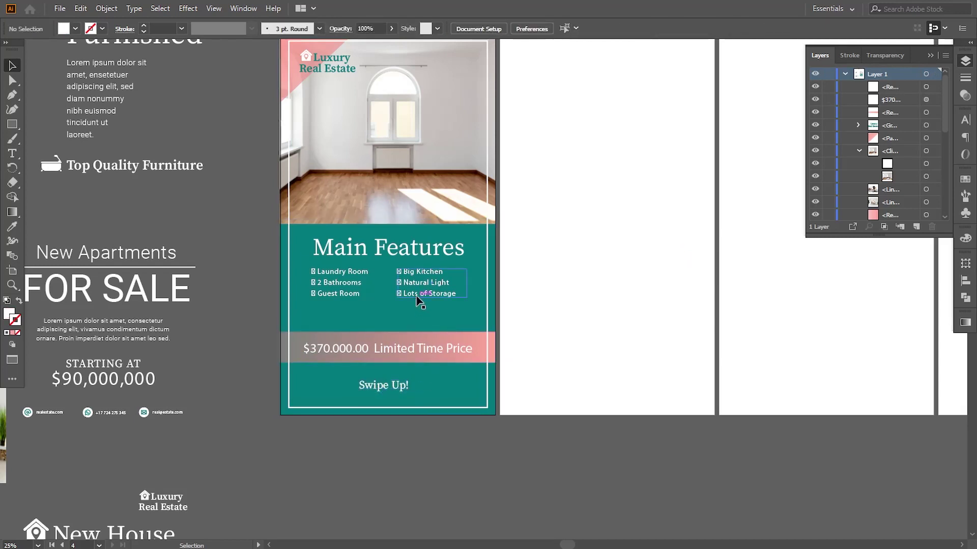
Move the Main Features heading and list group down, closer to the price band.
drag(416, 300, 416, 313)
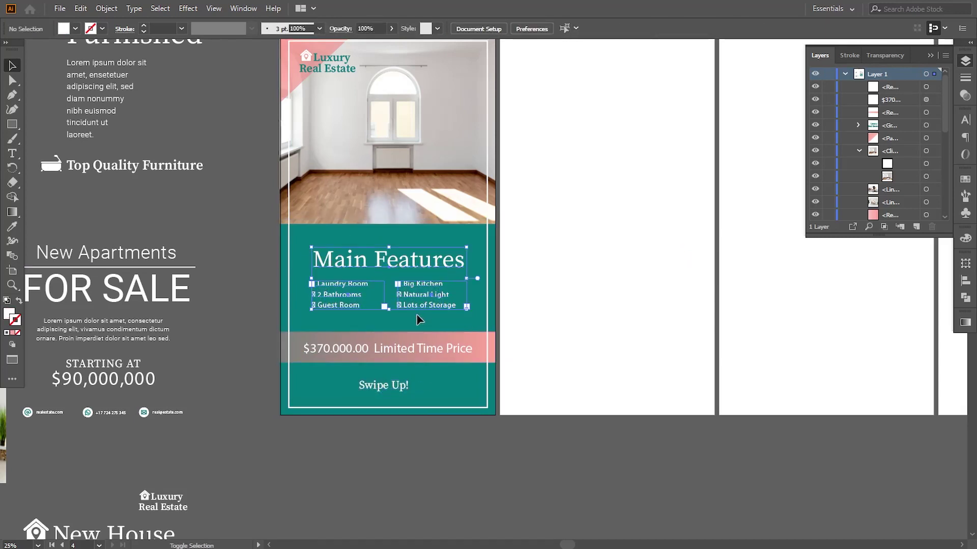
click(413, 480)
Lower the green rectangle's upper edge to make it 931 px high and extend the photo's mask down to meet it.
click(388, 235)
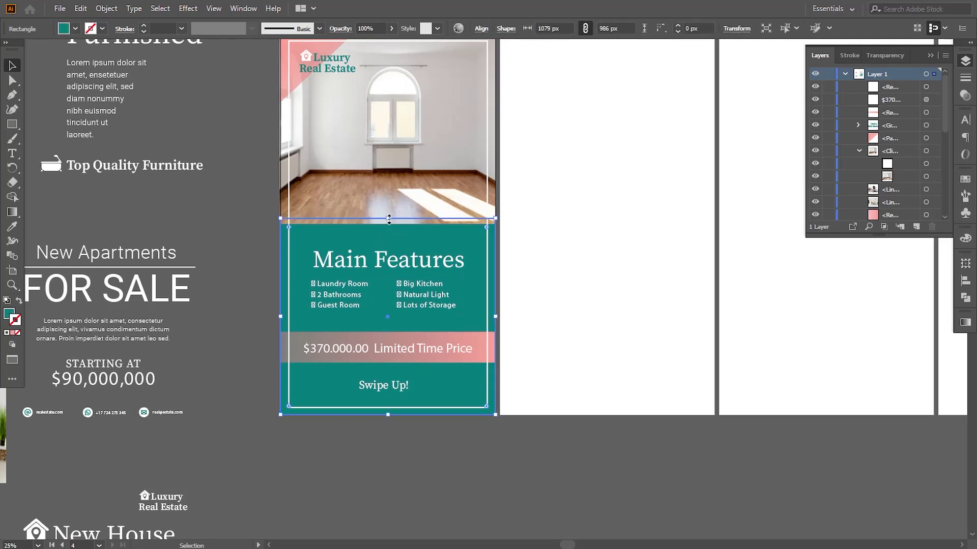
drag(387, 224, 388, 229)
click(478, 203)
click(470, 493)
key(ctrl+minus)
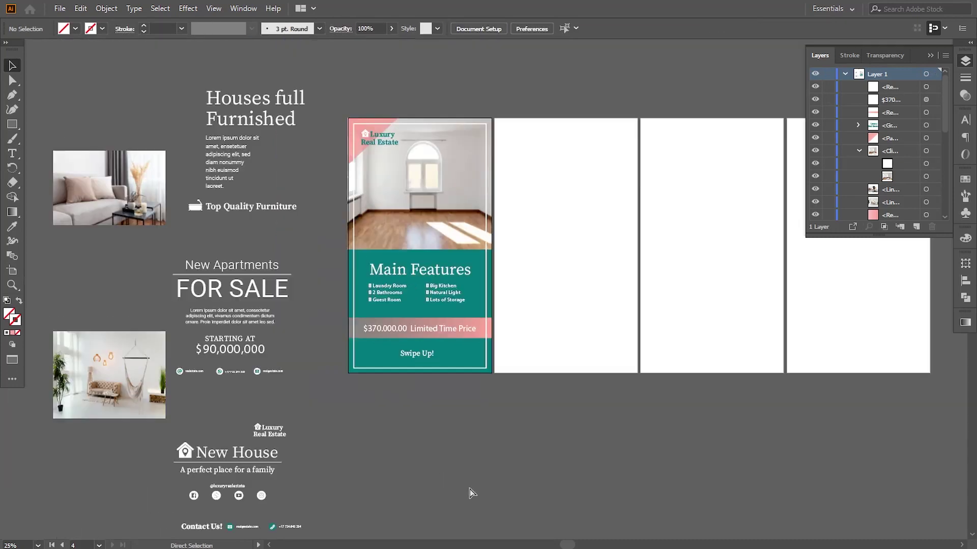
Shift the Main Features group slightly further down within the green area.
scroll(476, 373, up, 1)
key(ctrl+plus)
key(ctrl+plus)
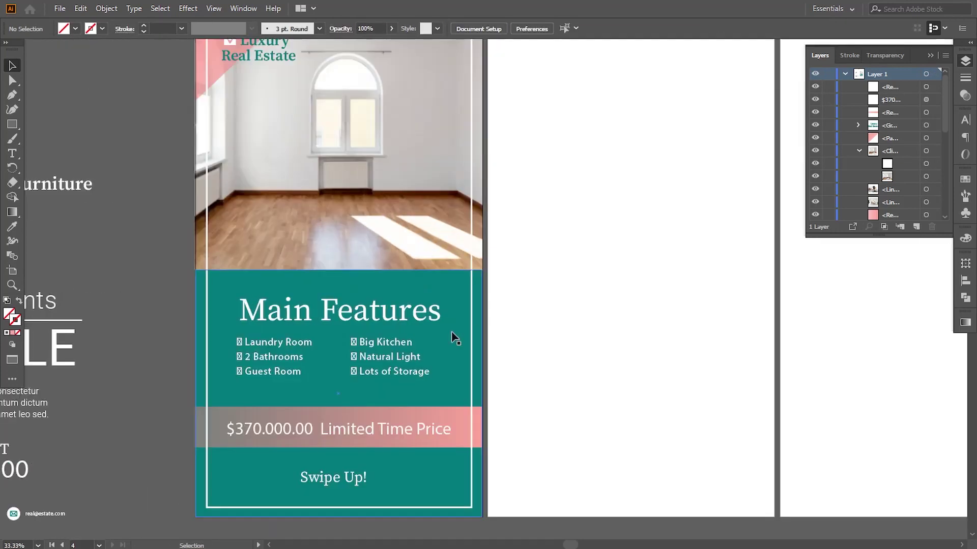
drag(443, 337, 455, 288)
drag(400, 325, 399, 342)
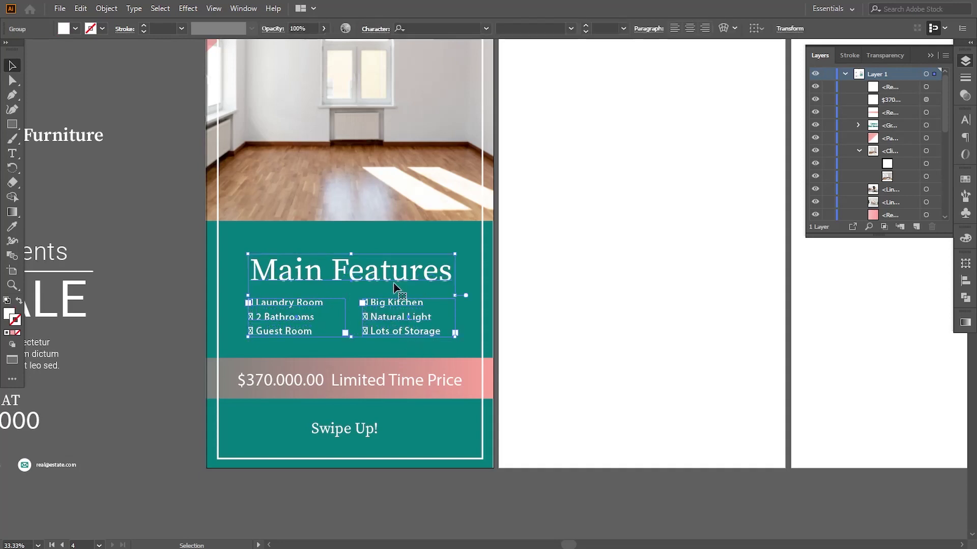
Lower the green rectangle's upper edge further and extend the photo's clipping path to about 1051.5 px high to match.
click(417, 345)
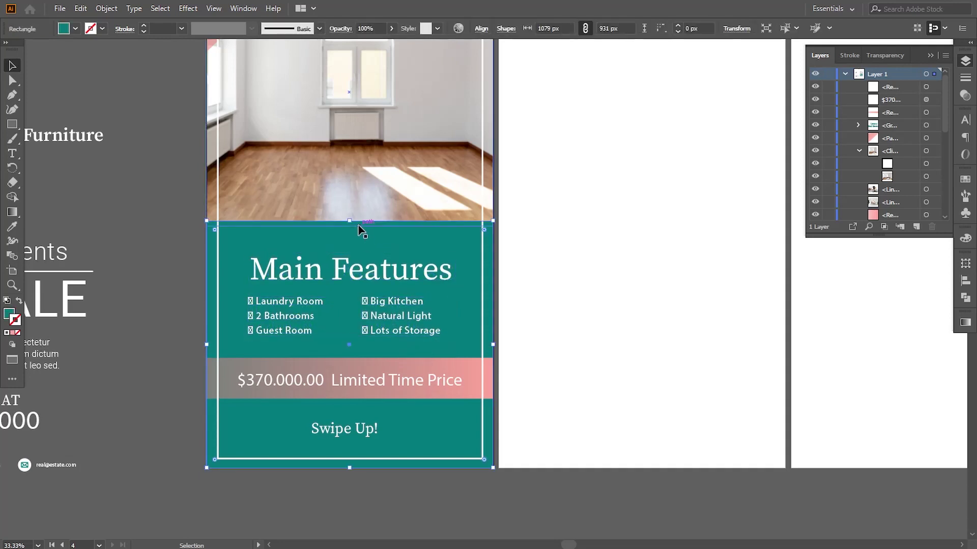
drag(351, 219, 348, 237)
click(374, 190)
click(925, 163)
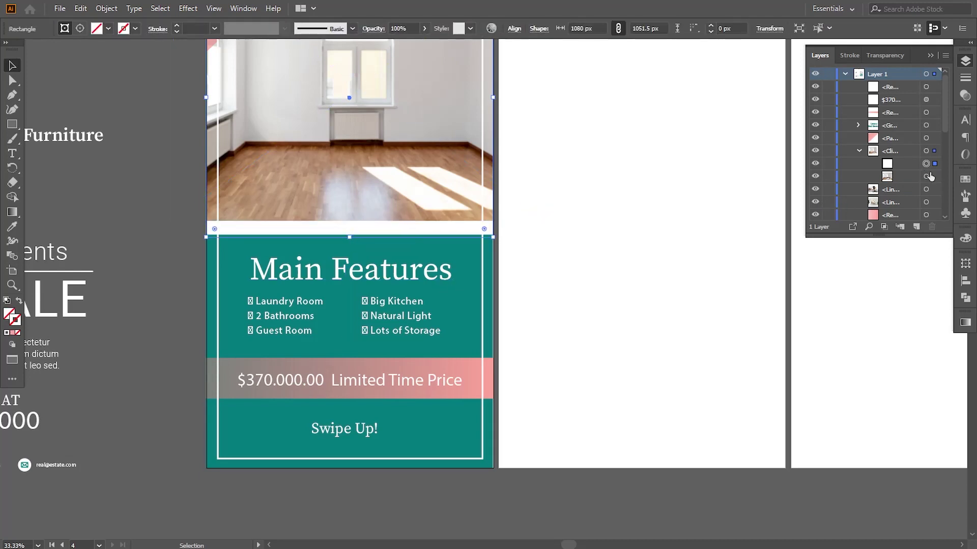
Move the empty-room photo down inside its clip group and enlarge it to about 1453 × 1051 px to fill the mask.
click(925, 177)
drag(448, 162, 447, 283)
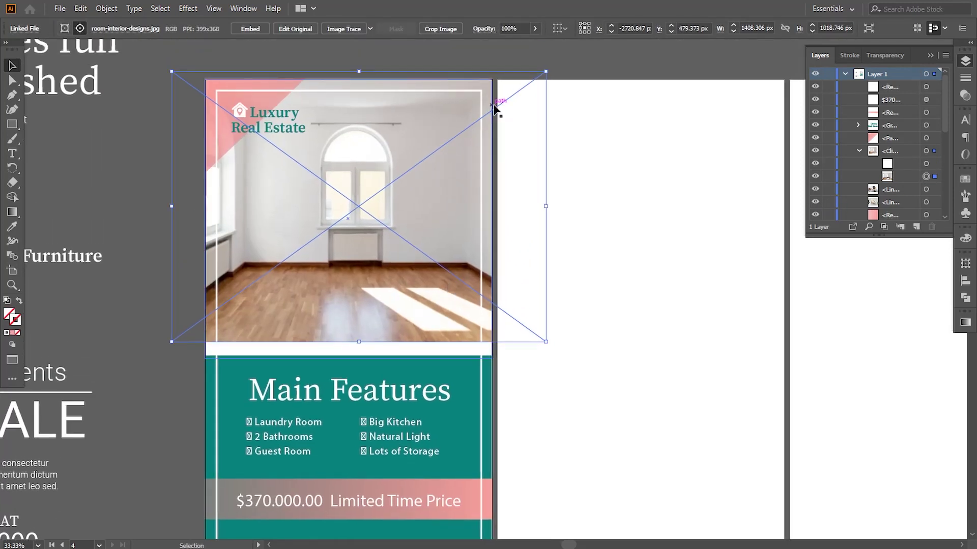
drag(494, 113, 496, 125)
drag(545, 358, 554, 360)
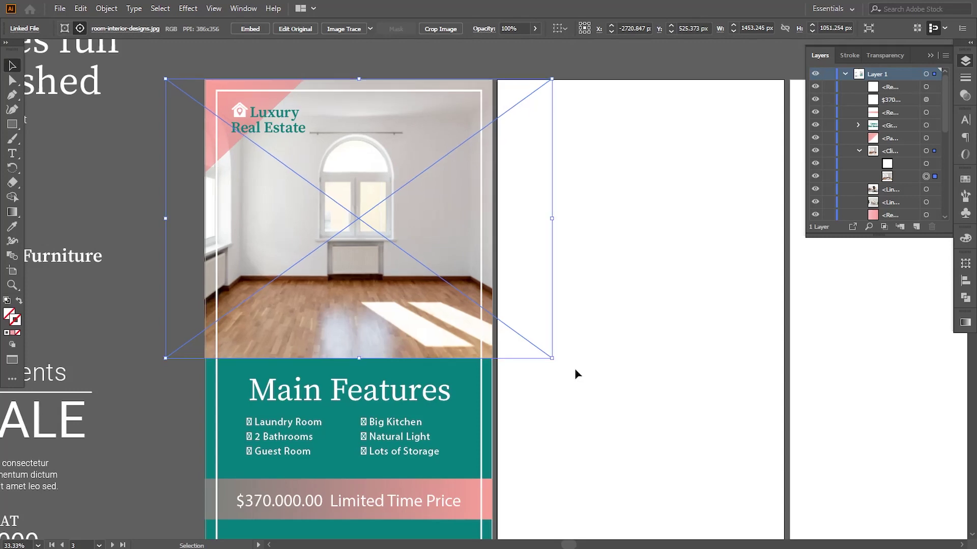
click(576, 370)
key(ctrl+minus)
key(ctrl+minus)
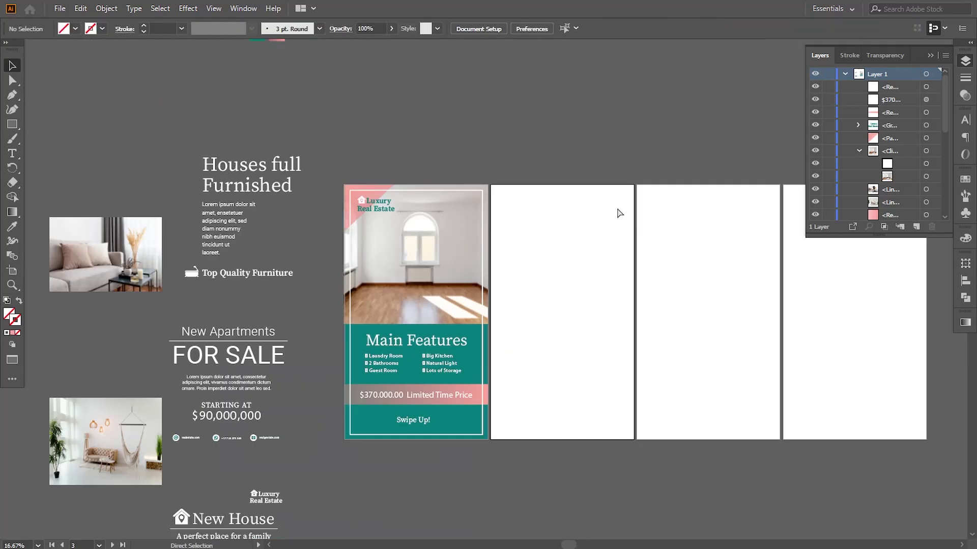
Draw a 1080 × 1920 px rectangle covering the whole second artboard.
key(ctrl+plus)
drag(562, 388, 475, 341)
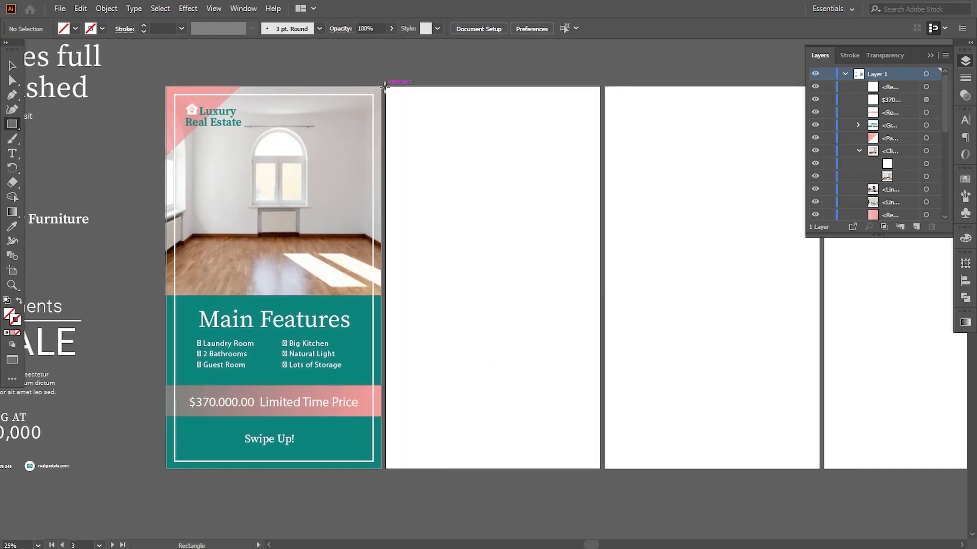
drag(385, 88, 600, 469)
click(11, 68)
Move the sofa photo onto the second artboard's lower half and send it to the back.
drag(134, 208, 397, 235)
drag(200, 270, 209, 267)
drag(115, 218, 758, 407)
scroll(488, 274, right, 6)
scroll(489, 274, down, 2)
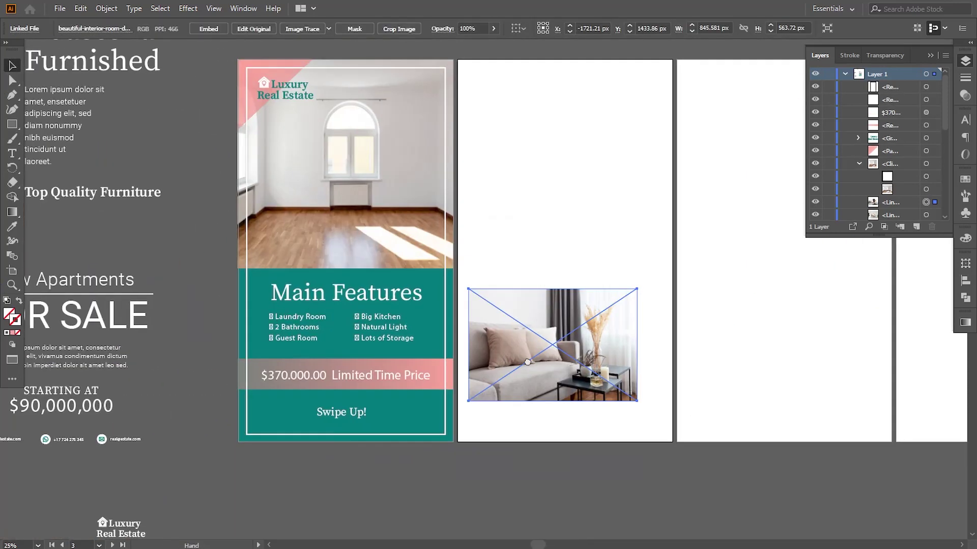
right_click(442, 346)
mouse_move(534, 451)
click(606, 487)
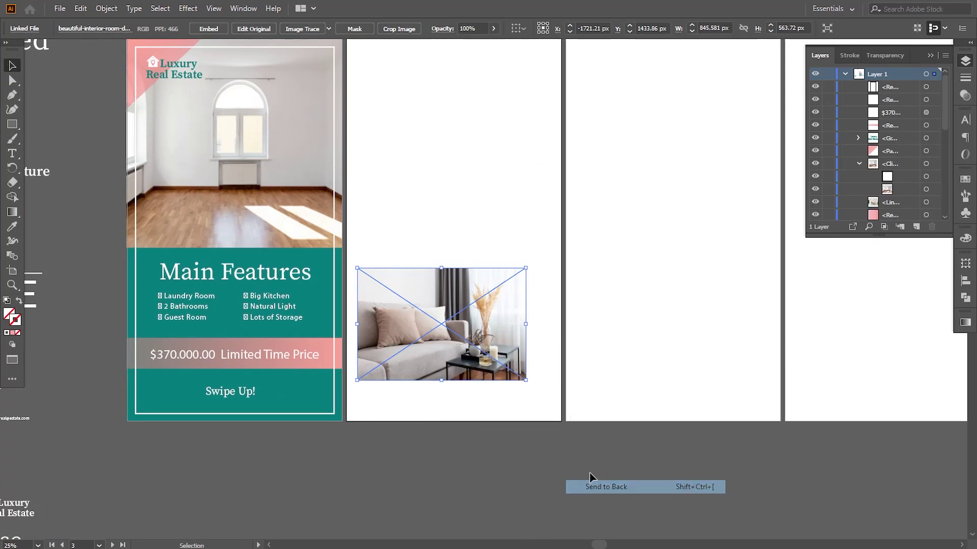
Clip the sofa photo with the 1080 × 1920 px rectangle on the second artboard and list the clip group's contents.
shift+click(563, 298)
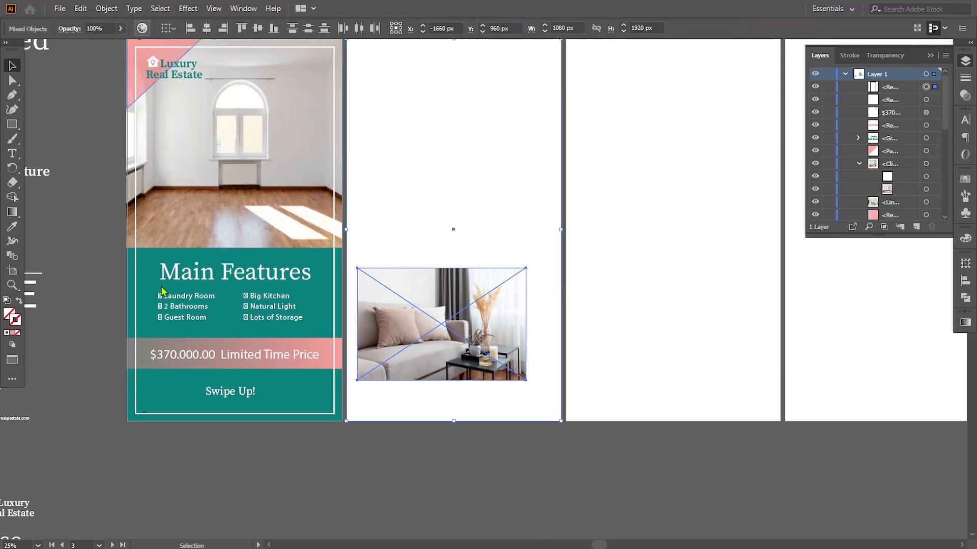
click(107, 8)
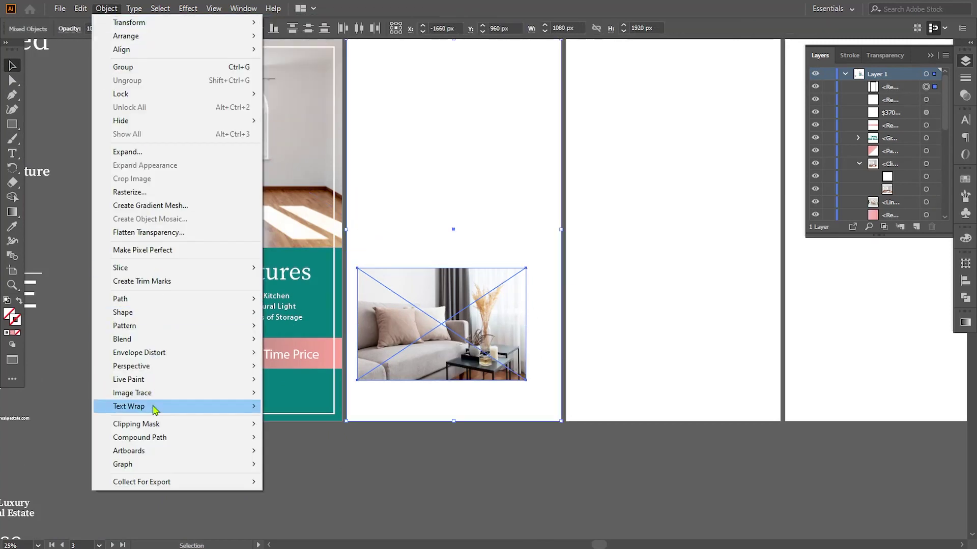
mouse_move(244, 424)
click(287, 424)
click(858, 87)
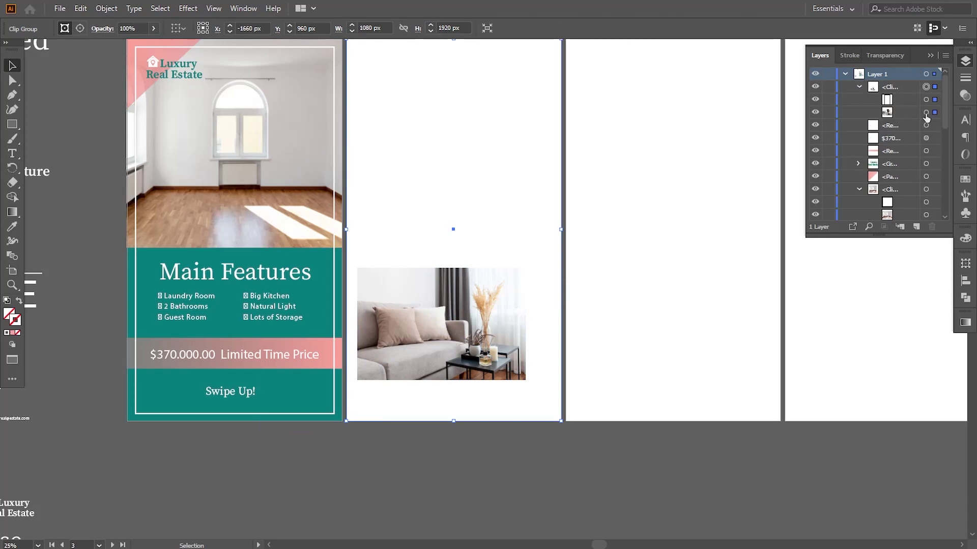
Enlarge the sofa photo inside its clip group to about 2458 × 1639 px and shift it left and up to frame the vase and table.
click(925, 112)
drag(525, 380, 688, 501)
scroll(595, 288, up, 3)
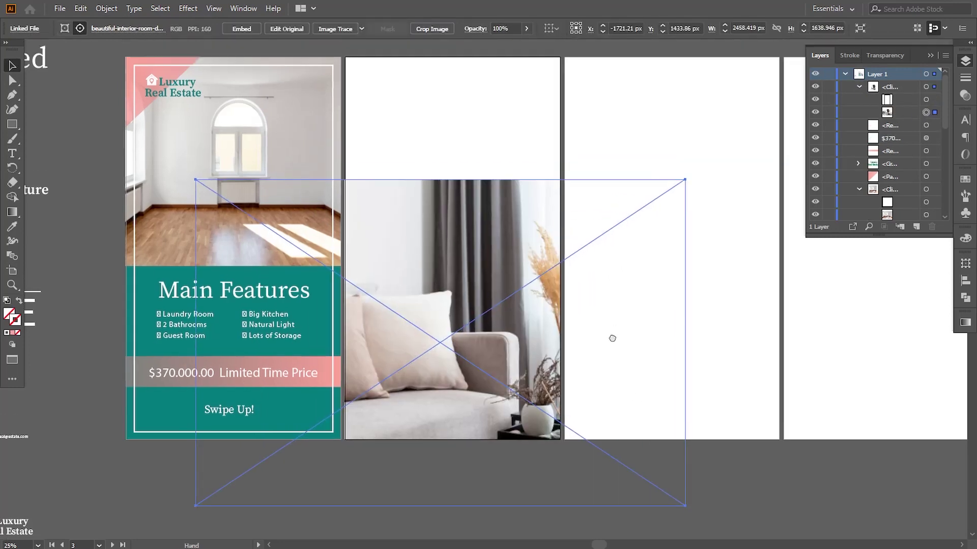
drag(595, 288, 499, 233)
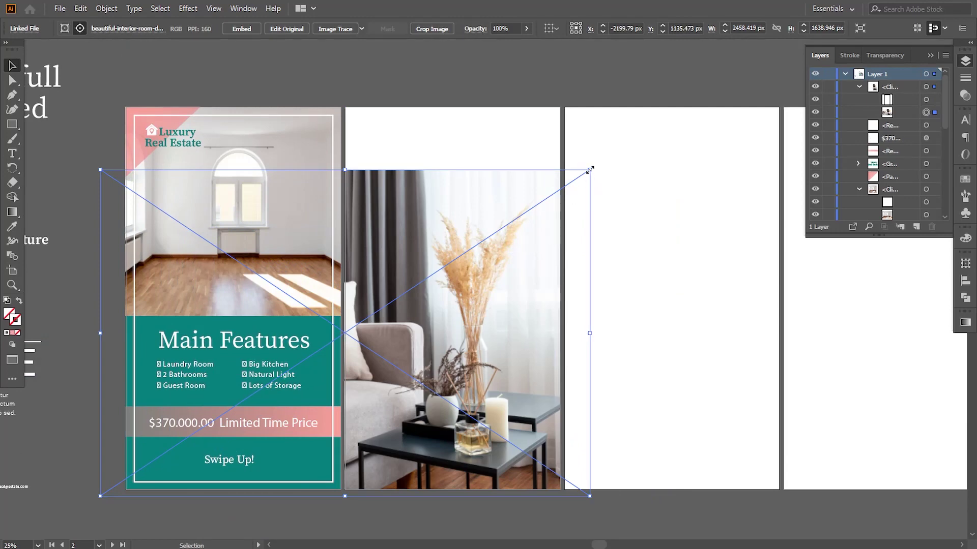
key(Up)
key(Up)
key(Up)
key(Up)
key(Up)
key(Up)
key(Up)
key(Up)
key(Up)
key(Up)
key(Up)
key(Up)
key(Up)
key(Up)
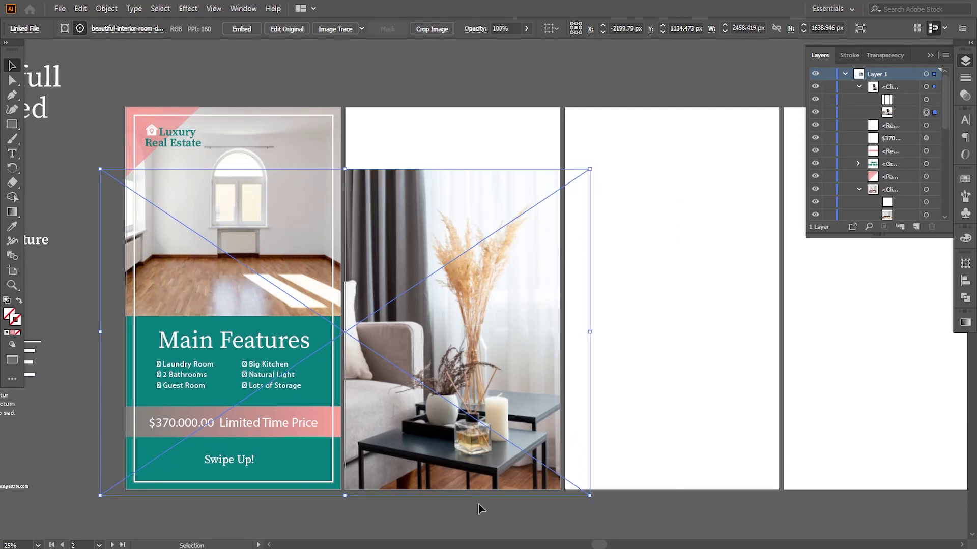
Reflect the sofa photo across the vertical axis.
click(106, 8)
mouse_move(219, 21)
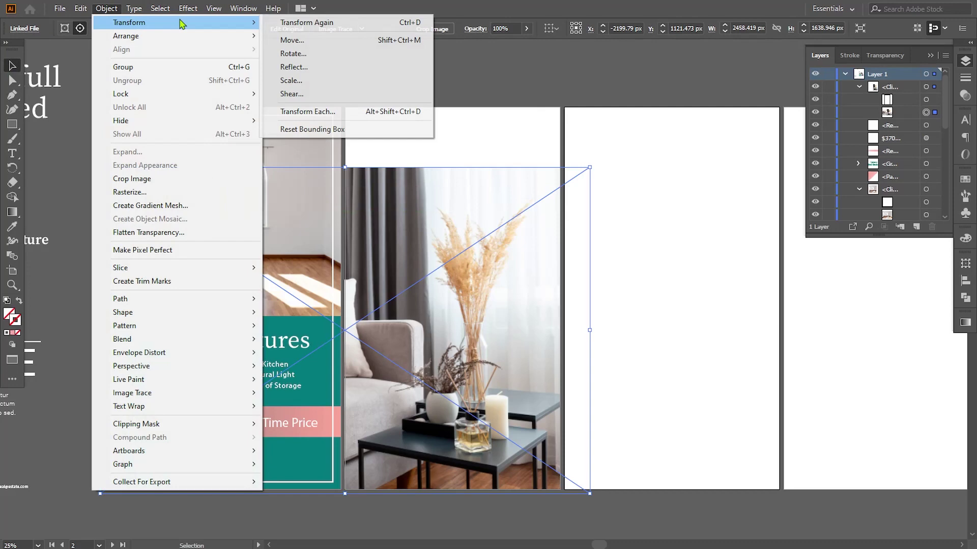
click(295, 65)
click(625, 439)
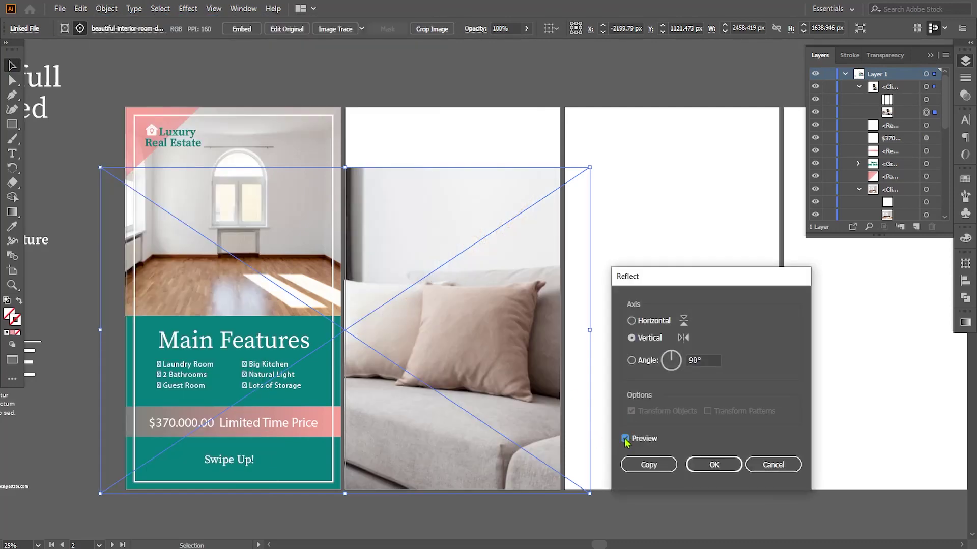
click(707, 469)
Shift the mirrored photo right and up to frame the vase, and enlarge it to about 2918 × 1946 px to fill the mask.
drag(468, 411, 693, 419)
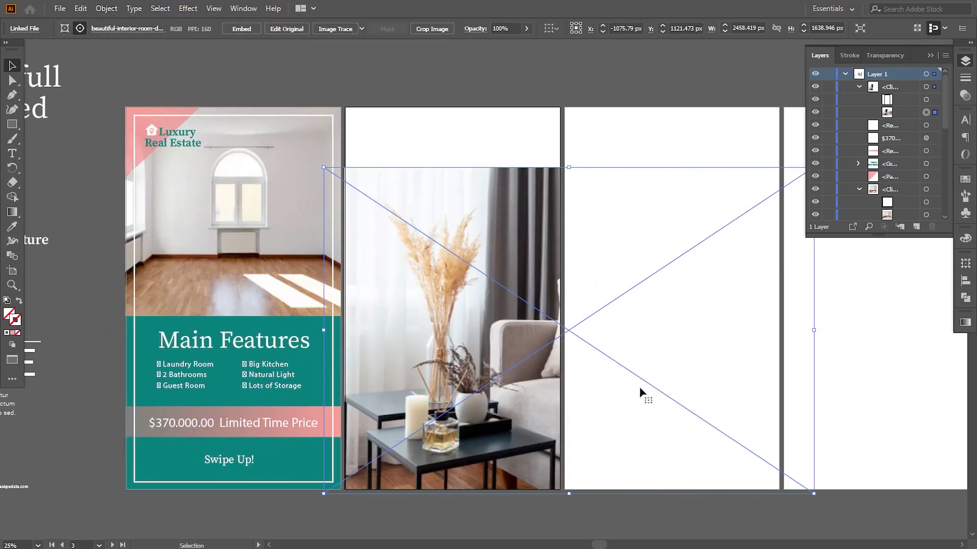
drag(631, 375, 623, 340)
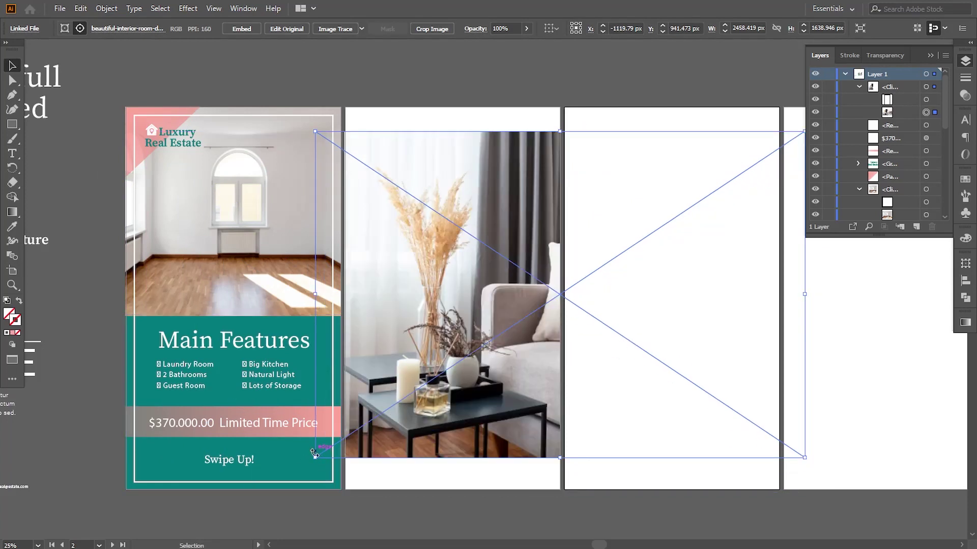
drag(316, 457, 270, 516)
mouse_move(579, 280)
mouse_down()
mouse_move(616, 288)
mouse_move(578, 299)
mouse_move(589, 294)
mouse_up()
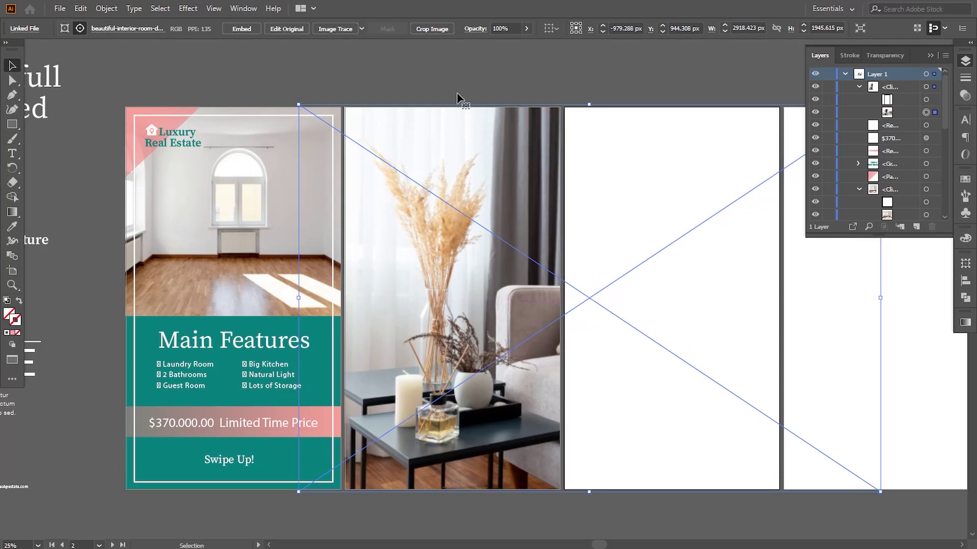
click(413, 74)
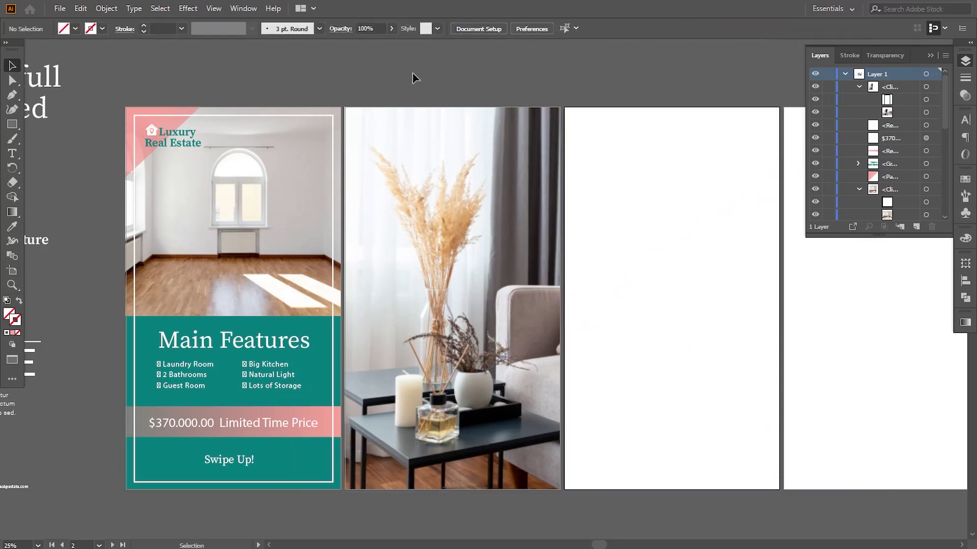
Draw a large triangle in the second artboard's upper-left corner with the Pen tool and fill it with the first story's green.
click(345, 108)
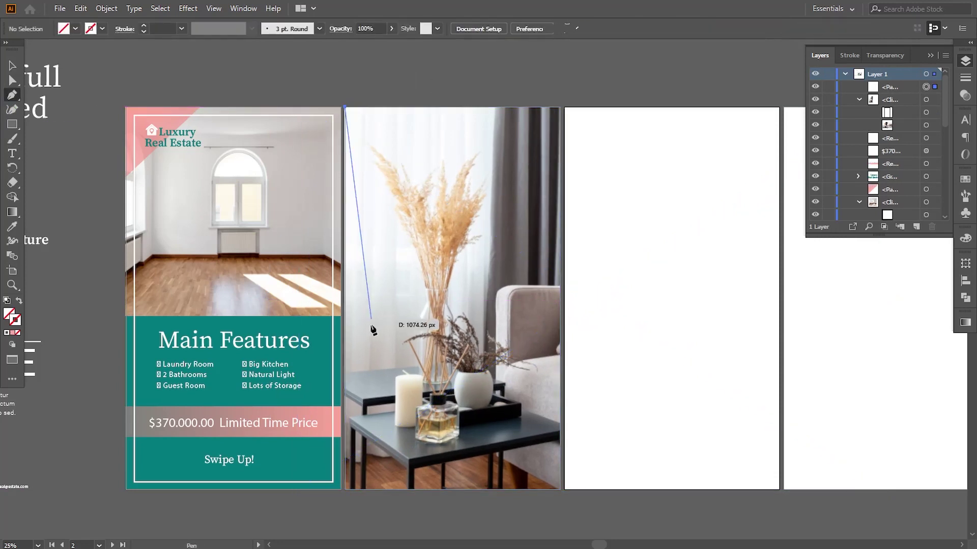
click(345, 437)
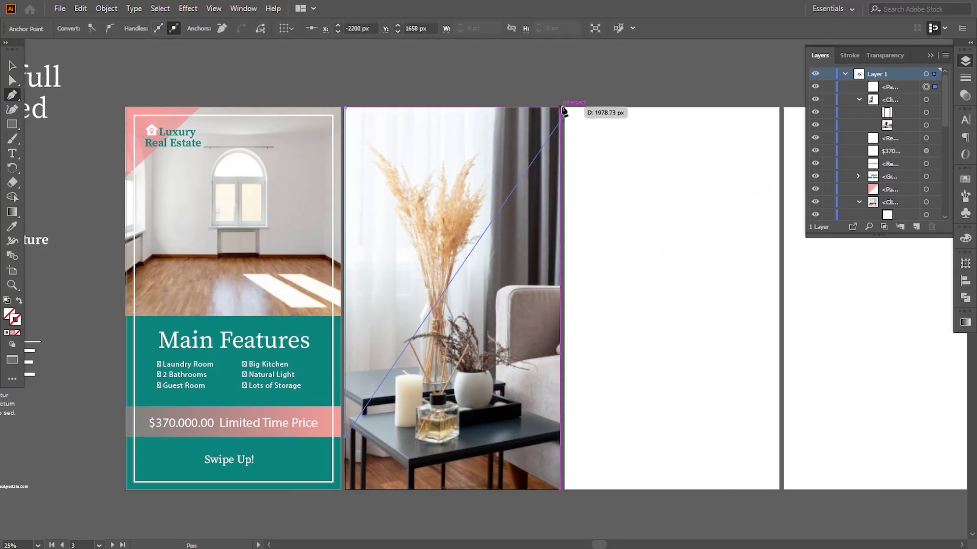
click(536, 107)
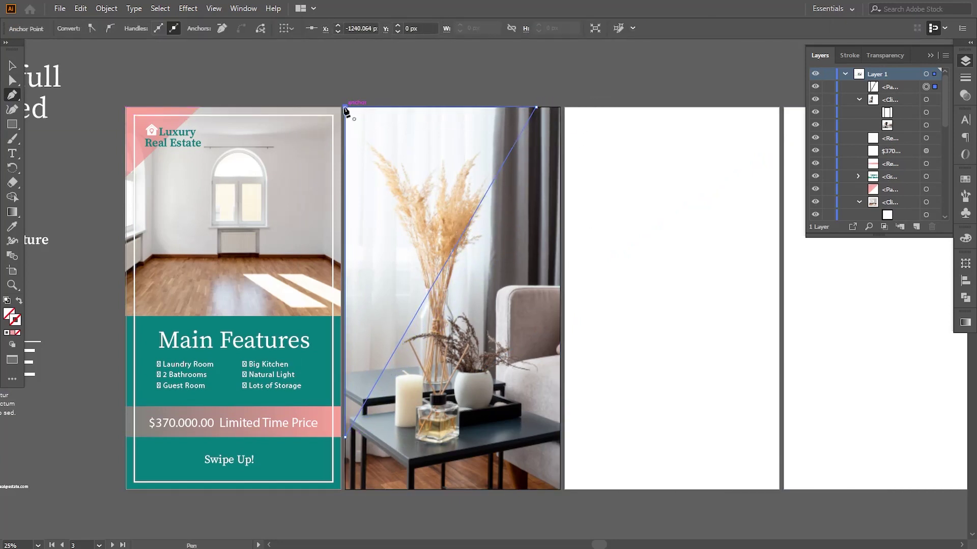
click(321, 389)
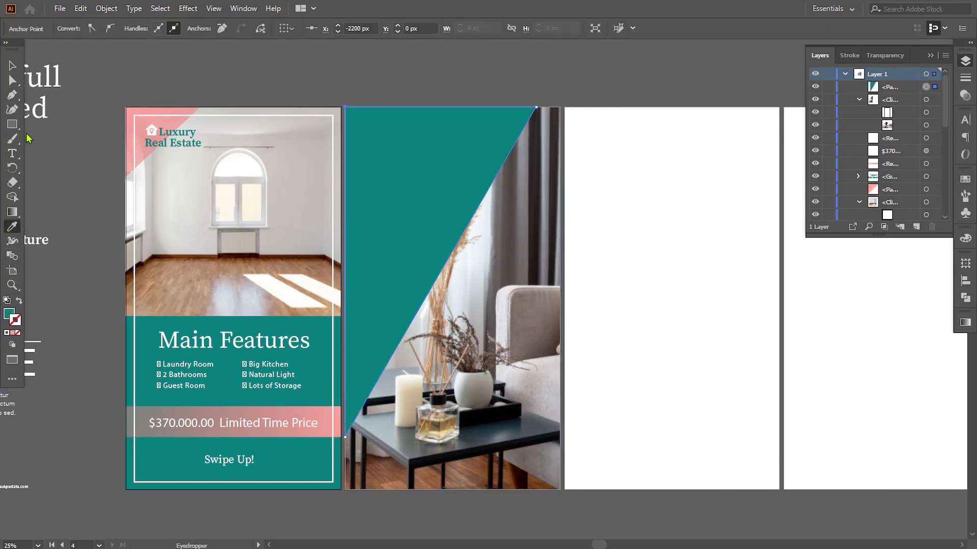
Copy the first story's white frame onto the second artboard and bring the copy to the front.
click(14, 67)
click(159, 99)
drag(330, 233, 554, 217)
right_click(388, 224)
mouse_move(419, 425)
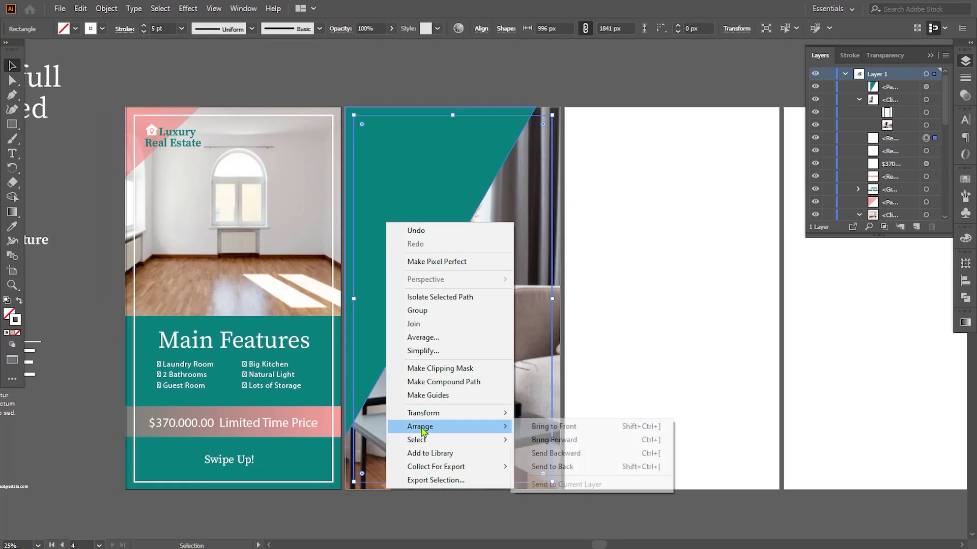
click(540, 425)
click(308, 67)
Move the "Houses full Furnished" heading and its Lorem ipsum paragraph onto the green triangle and bring them to the front.
drag(226, 91, 334, 108)
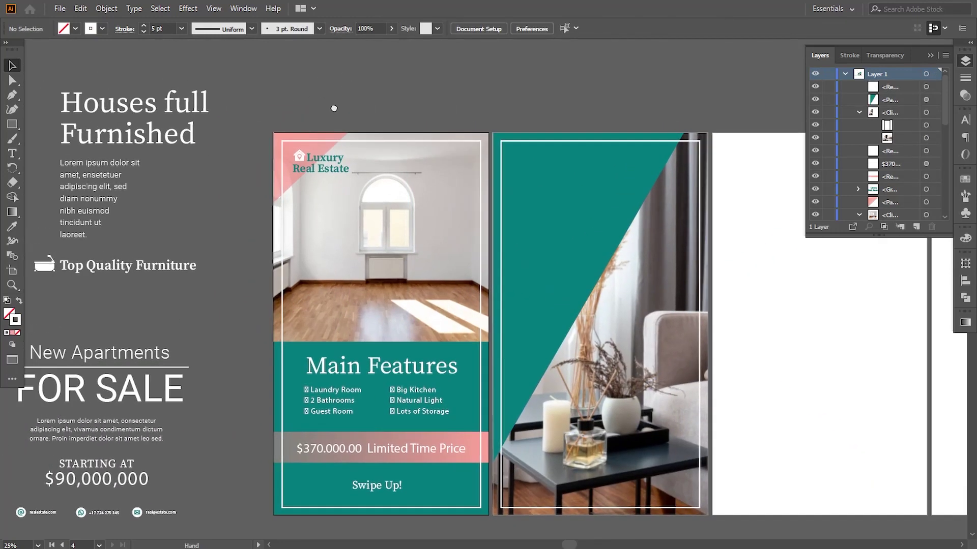
drag(54, 89, 214, 270)
drag(107, 142, 561, 201)
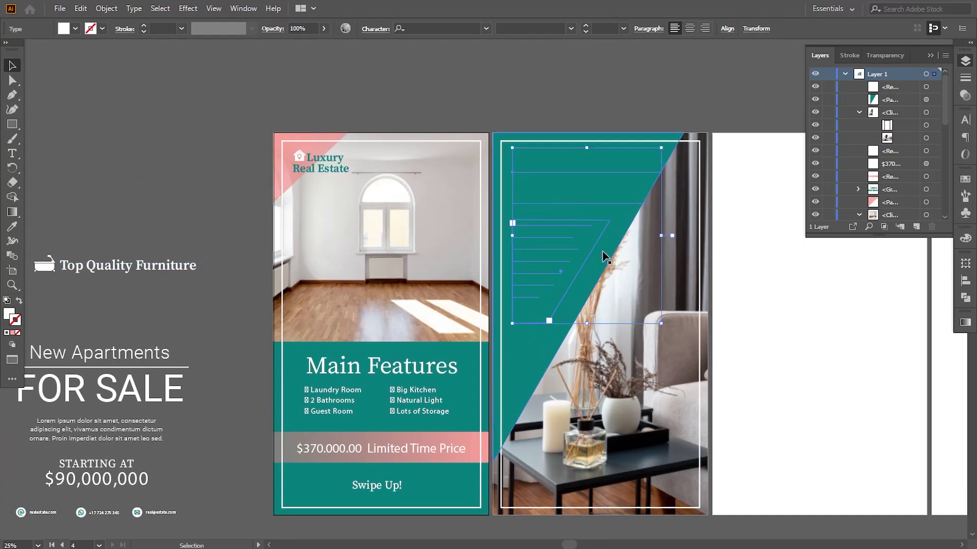
drag(593, 248, 460, 222)
right_click(460, 222)
mouse_move(506, 414)
click(682, 413)
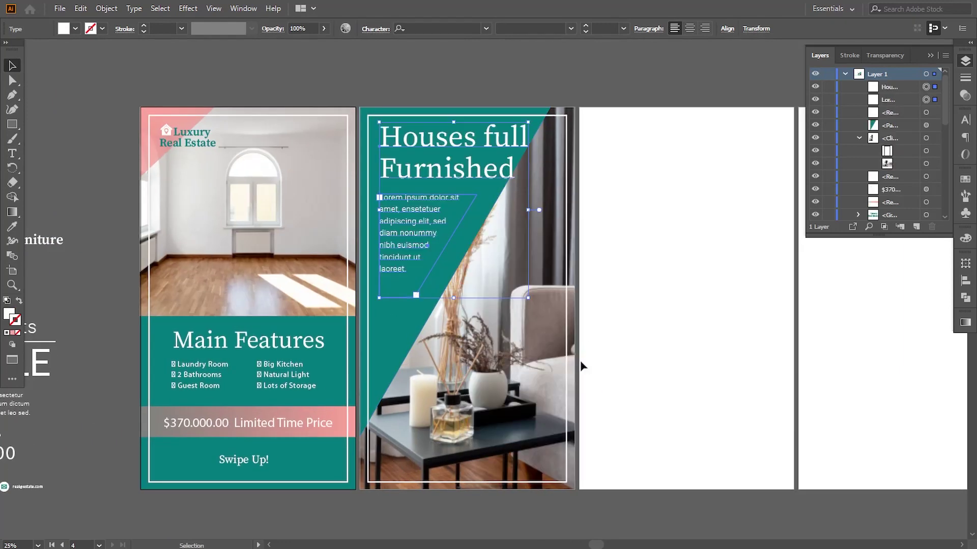
Nudge the heading and paragraph down and slightly right inside the second story's white frame.
key(shift+Down)
key(shift+Down)
key(shift+Down)
key(shift+Down)
key(shift+Down)
key(shift+Down)
key(shift+Down)
key(shift+Down)
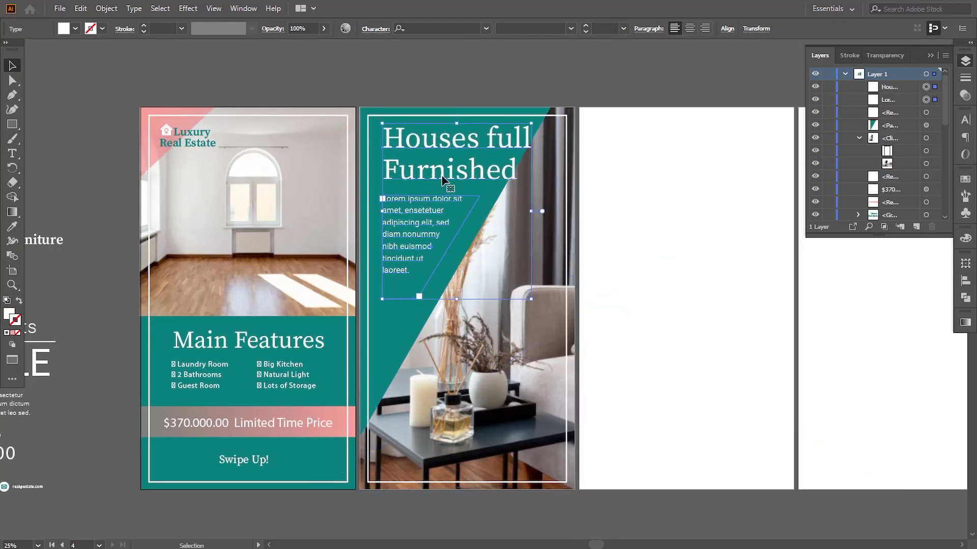
key(Down)
key(Down)
key(Down)
key(Down)
key(Down)
key(Down)
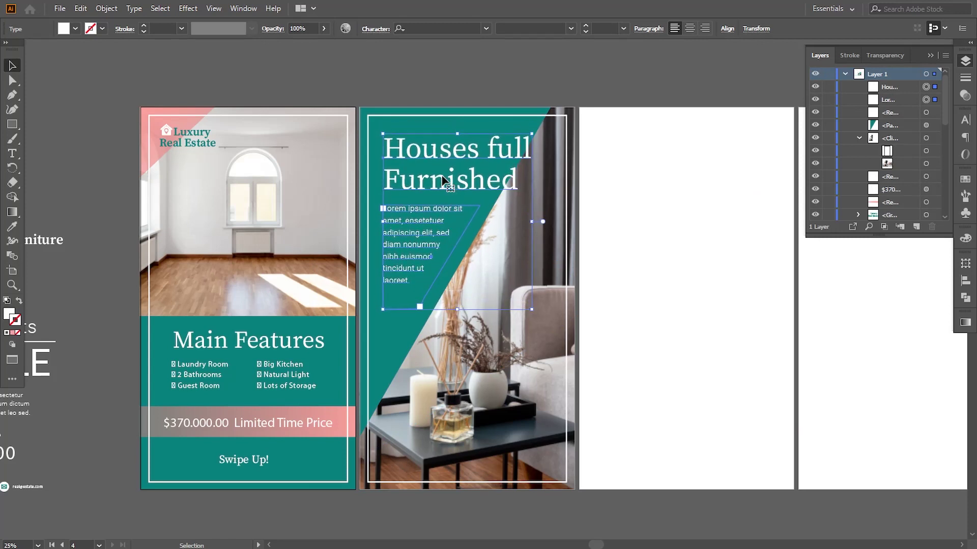
key(Right)
key(Right)
key(Right)
key(Right)
key(Right)
key(Right)
key(Right)
key(Right)
key(Right)
key(shift+Down)
key(shift+Down)
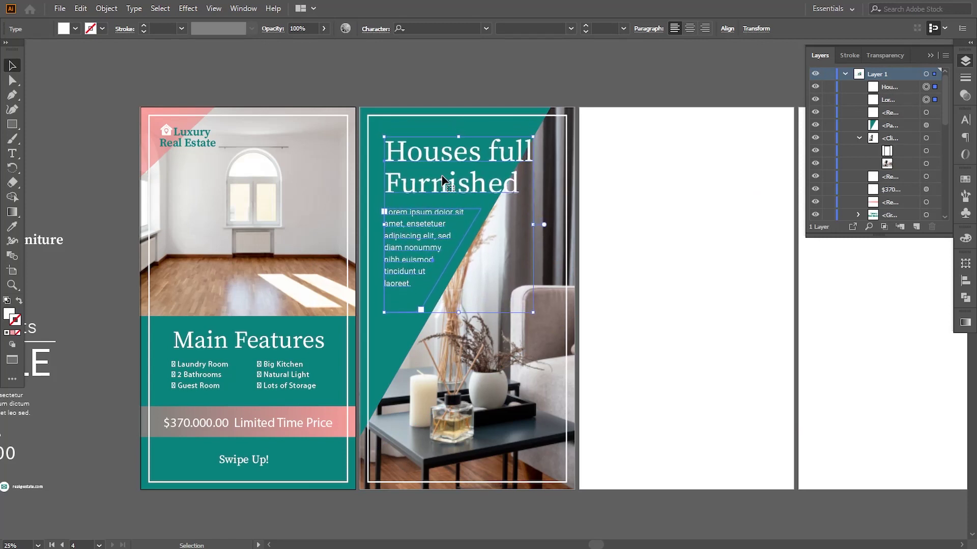
key(shift+Down)
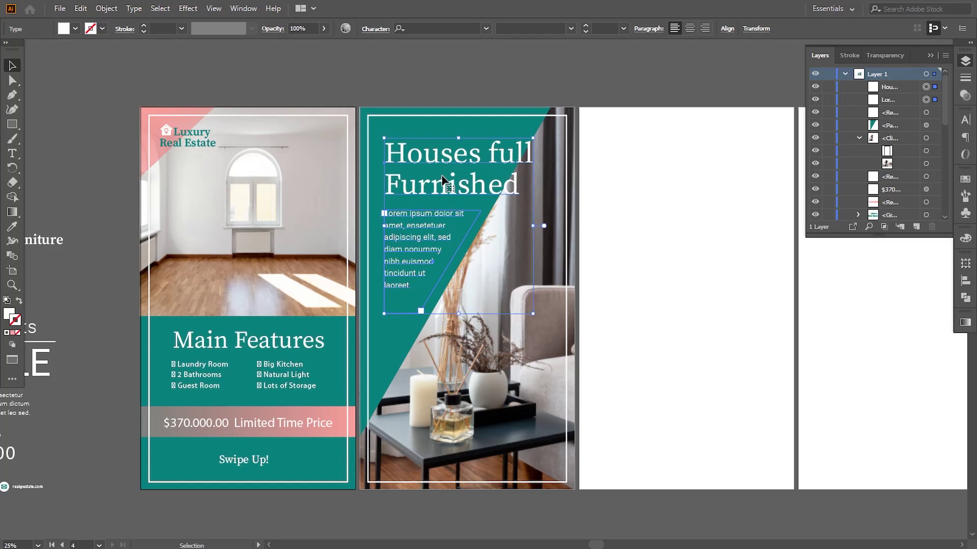
click(354, 98)
Draw a 1080 × 220 px band along the second artboard's bottom, apply the price bar's pink gradient, and lower its upper edge slightly.
scroll(354, 98, down, 2)
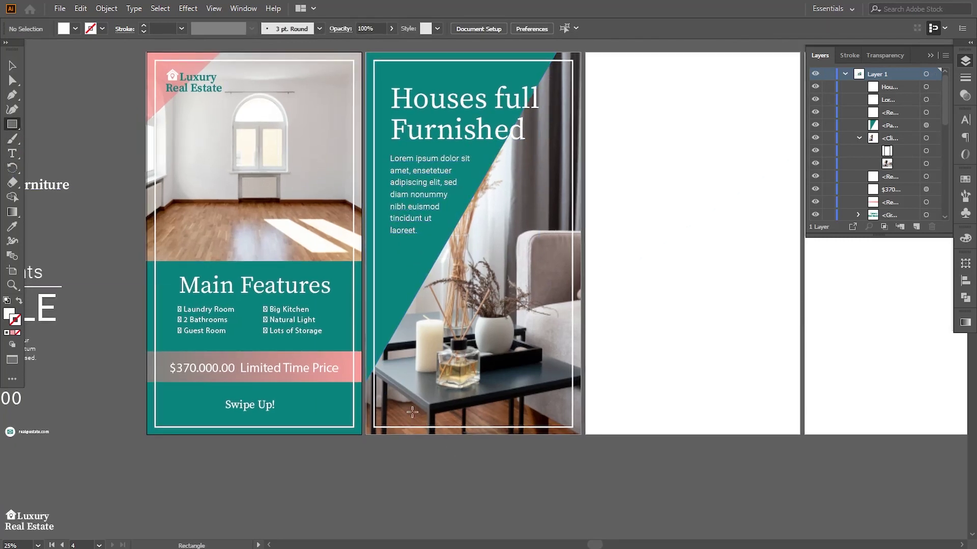
drag(369, 390, 581, 433)
key(i)
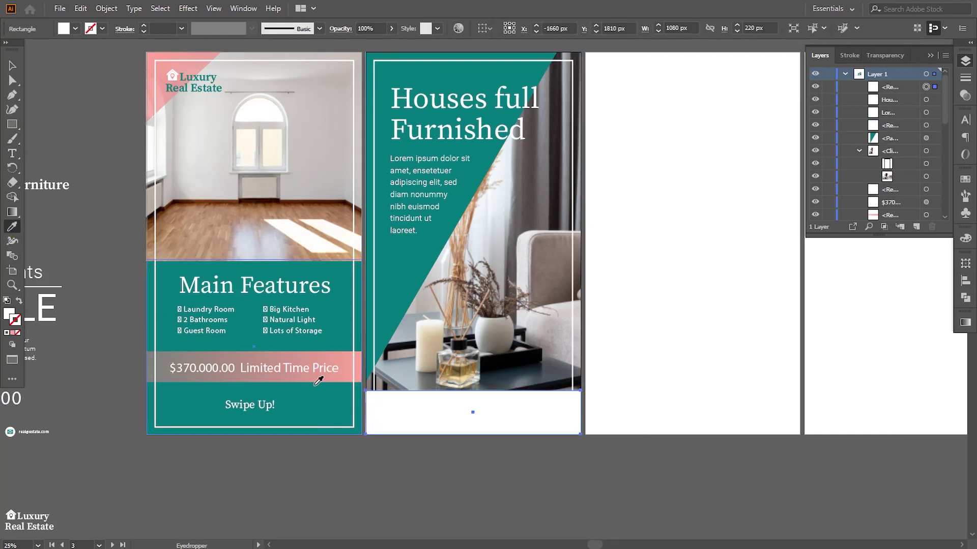
click(345, 366)
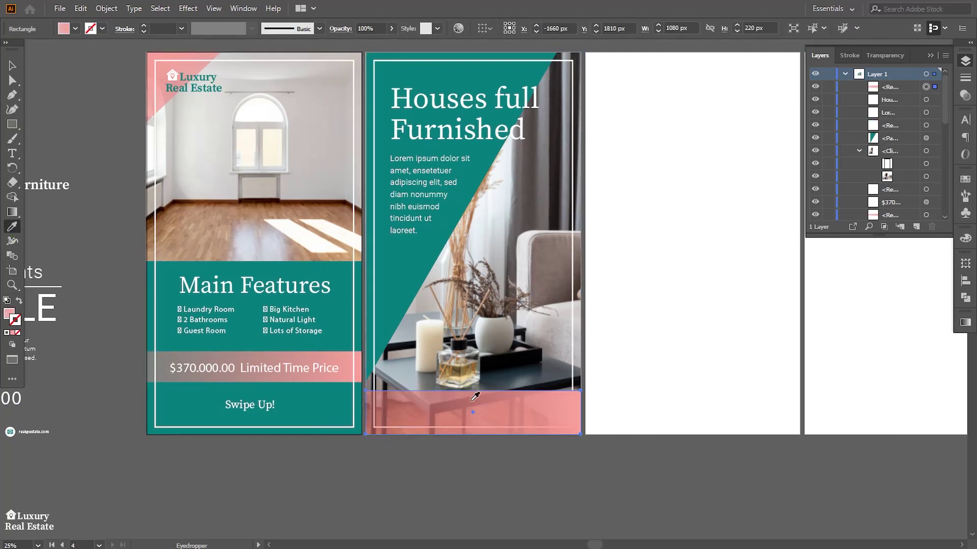
key(v)
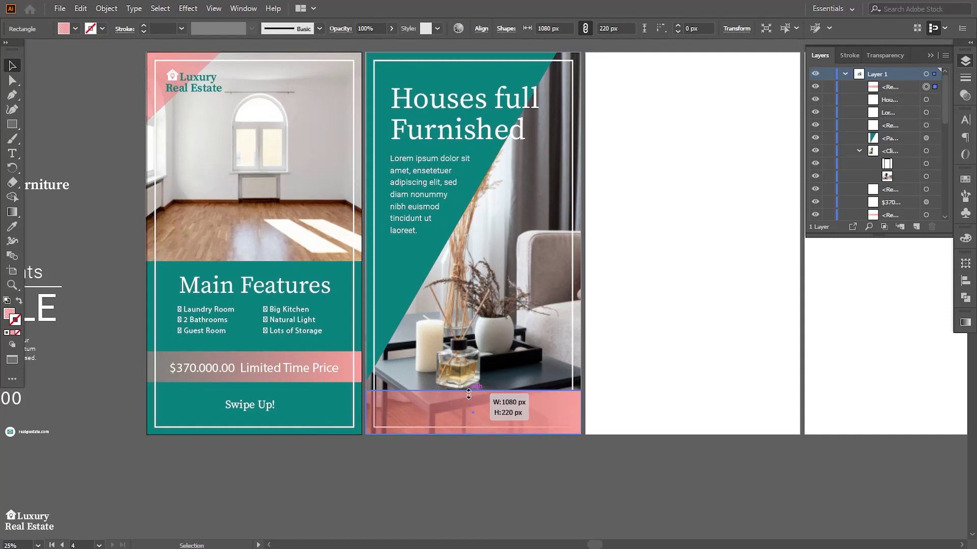
drag(469, 396, 469, 396)
click(493, 481)
Move the "Top Quality Furniture" text and bathtub icon onto the second story's pink band and bring them to the front.
drag(361, 450, 498, 457)
drag(182, 191, 664, 417)
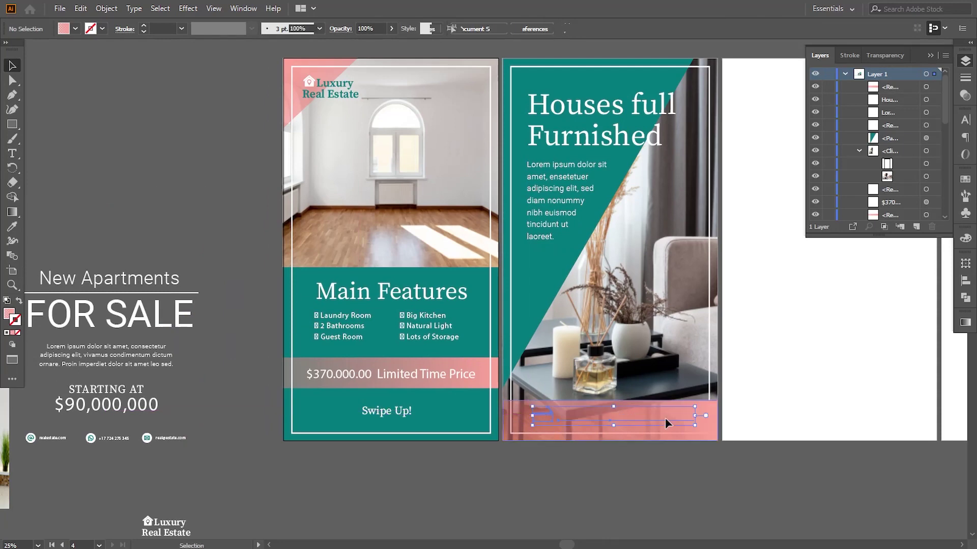
right_click(664, 417)
click(808, 359)
Bring the second story's white frame to the front, above the pink band.
scroll(584, 452, right, 2)
scroll(583, 452, down, 1)
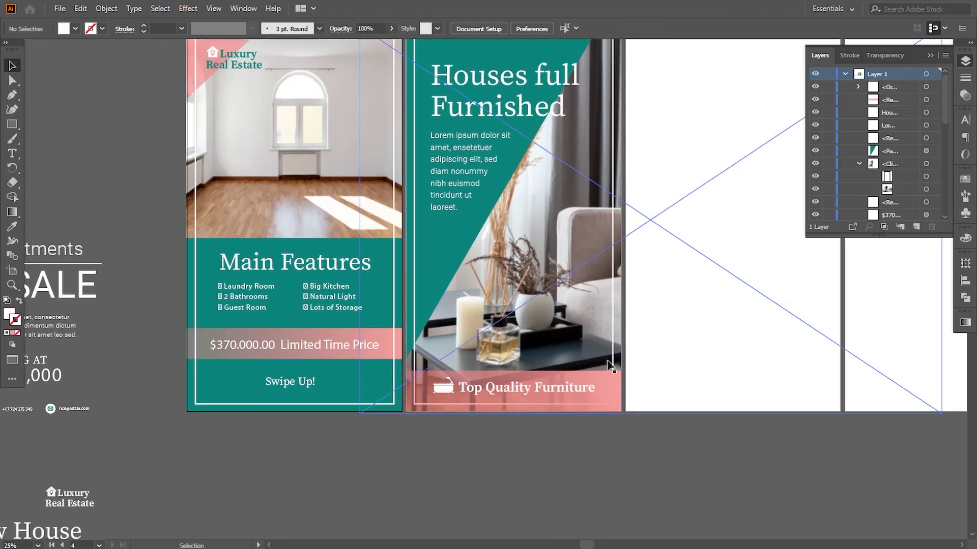
right_click(613, 88)
mouse_move(677, 291)
click(769, 292)
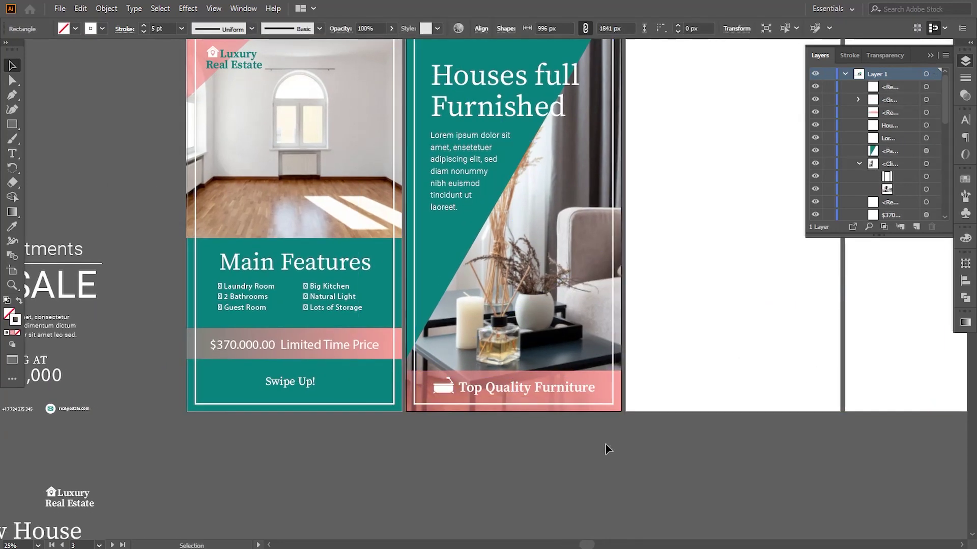
click(603, 445)
Draw a rectangle of about 1080 × 1919 px covering the third artboard.
scroll(593, 434, right, 5)
scroll(569, 327, up, 2)
drag(546, 370, 542, 371)
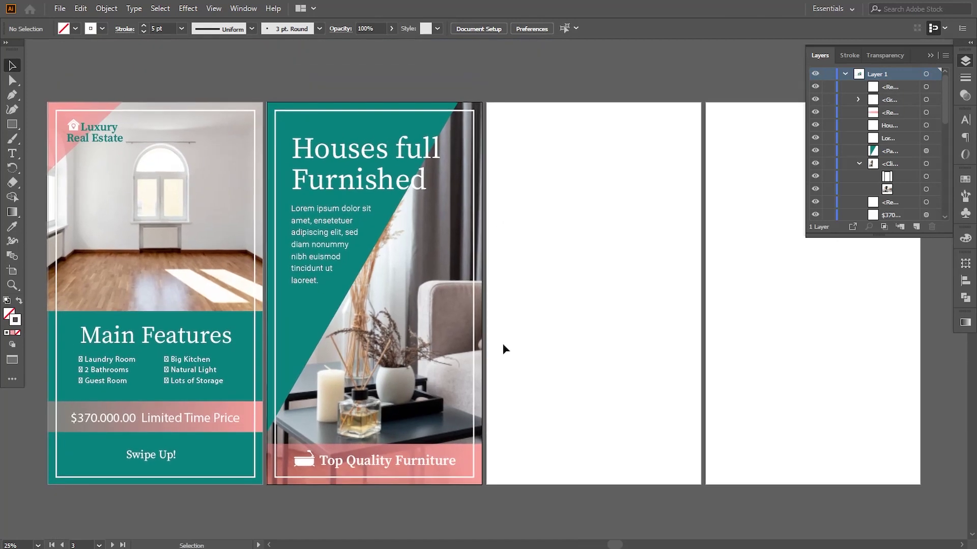
click(12, 125)
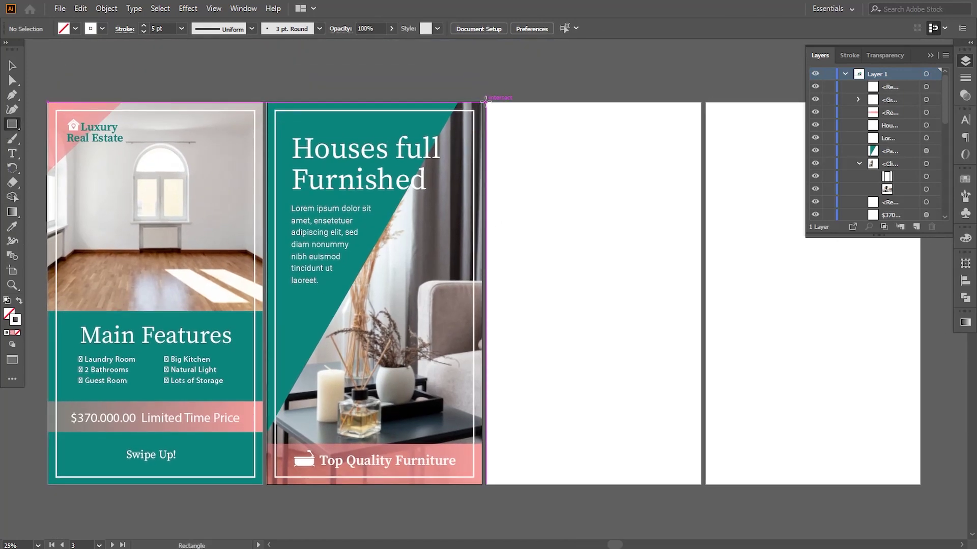
drag(487, 103, 701, 484)
key(v)
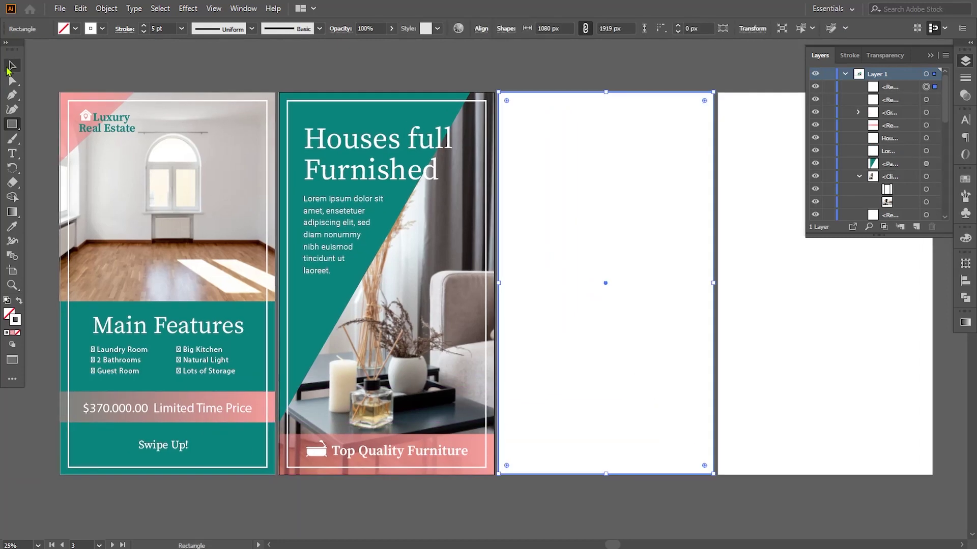
Fill the third artboard's rectangle with the green of the colour swatch square above the artboards.
key(ctrl+minus)
drag(452, 273, 438, 313)
click(11, 227)
drag(105, 183, 163, 218)
click(75, 117)
Copy the first story's pink corner triangle to the same corner of the third story and bring it to the front.
click(9, 67)
click(235, 130)
drag(132, 247, 372, 252)
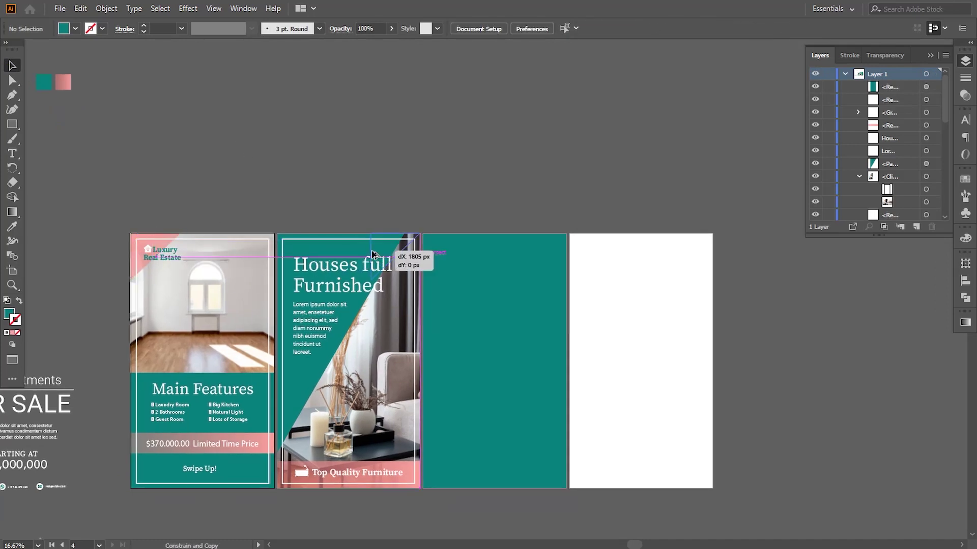
right_click(426, 251)
mouse_move(473, 446)
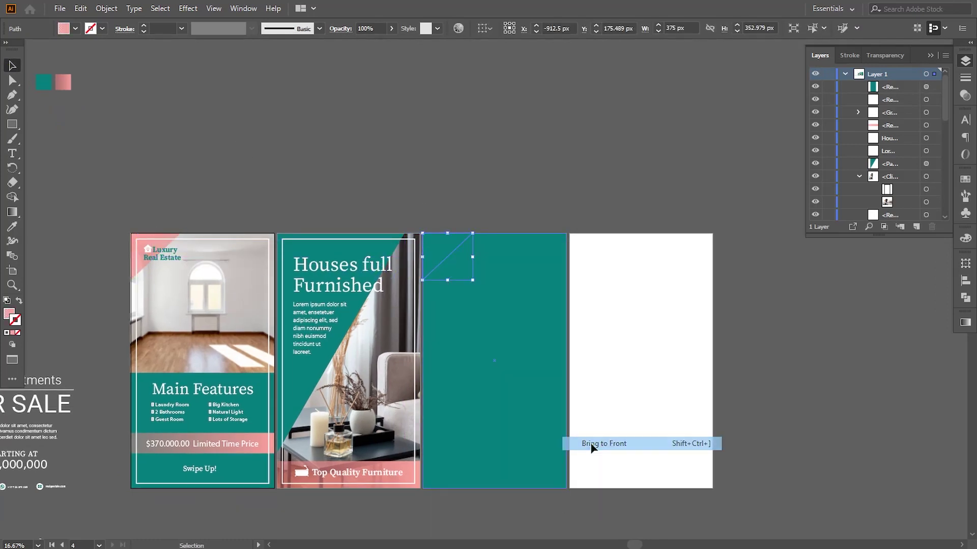
click(590, 446)
click(382, 191)
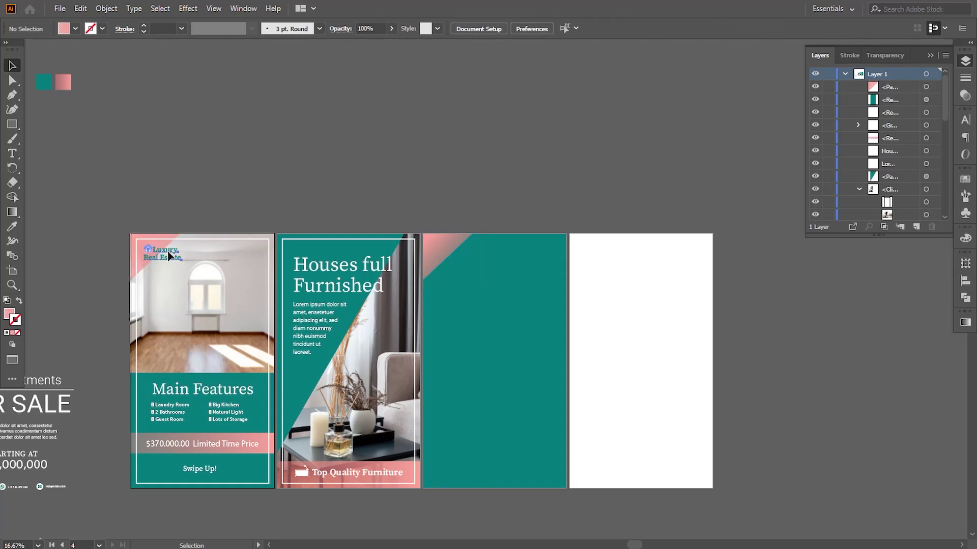
Copy the Luxury Real Estate logo over the third story's pink corner, bring it to the front and fill it with white ffffff.
drag(169, 256, 459, 254)
drag(467, 253, 467, 253)
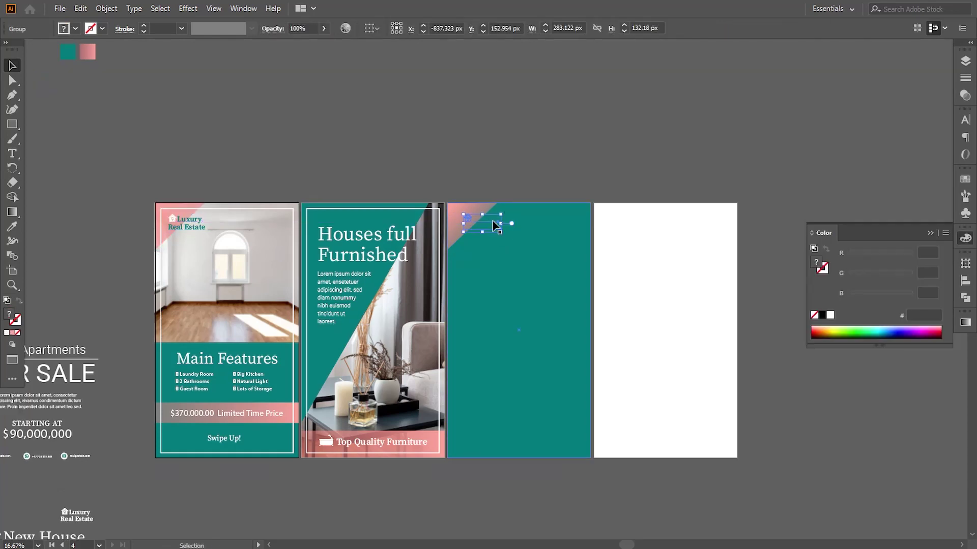
right_click(486, 221)
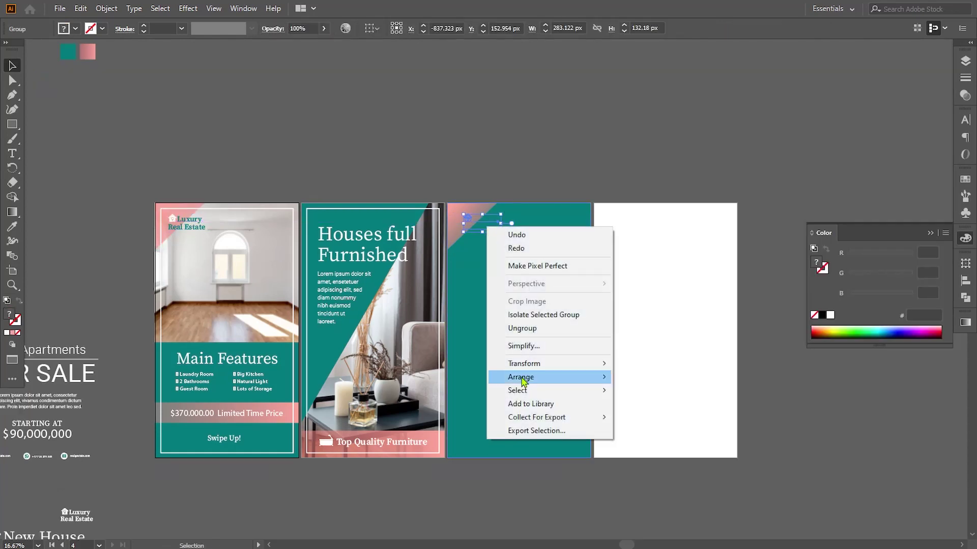
mouse_move(504, 380)
click(627, 378)
double_click(9, 315)
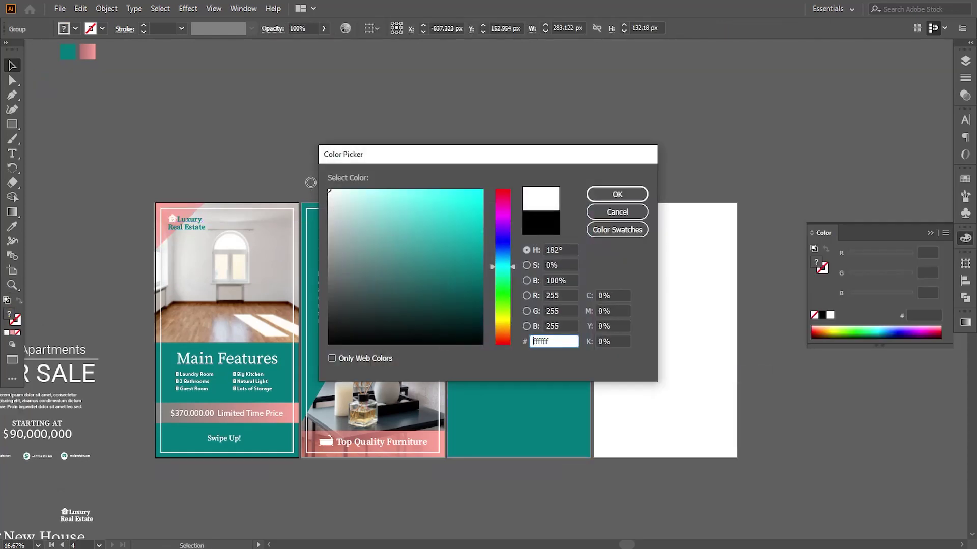
click(606, 196)
click(554, 145)
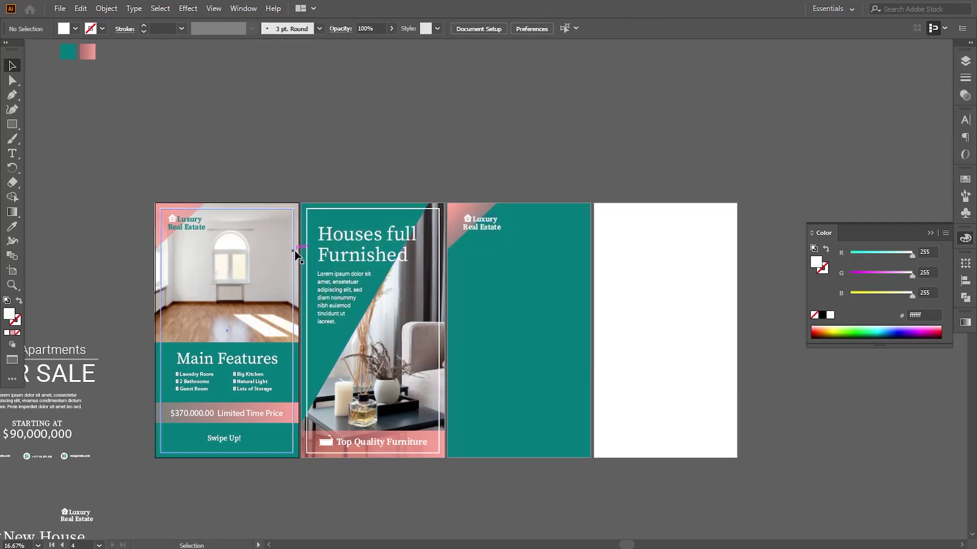
Copy the white frame onto the third story, bring it to the front, and shift the logo slightly left.
drag(294, 299, 491, 266)
right_click(586, 307)
mouse_move(621, 246)
click(735, 242)
click(669, 148)
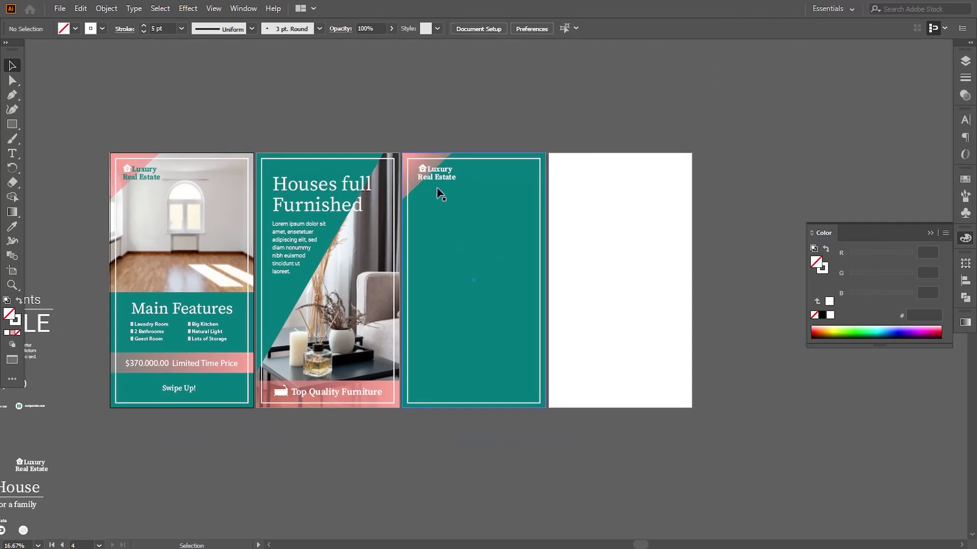
click(435, 175)
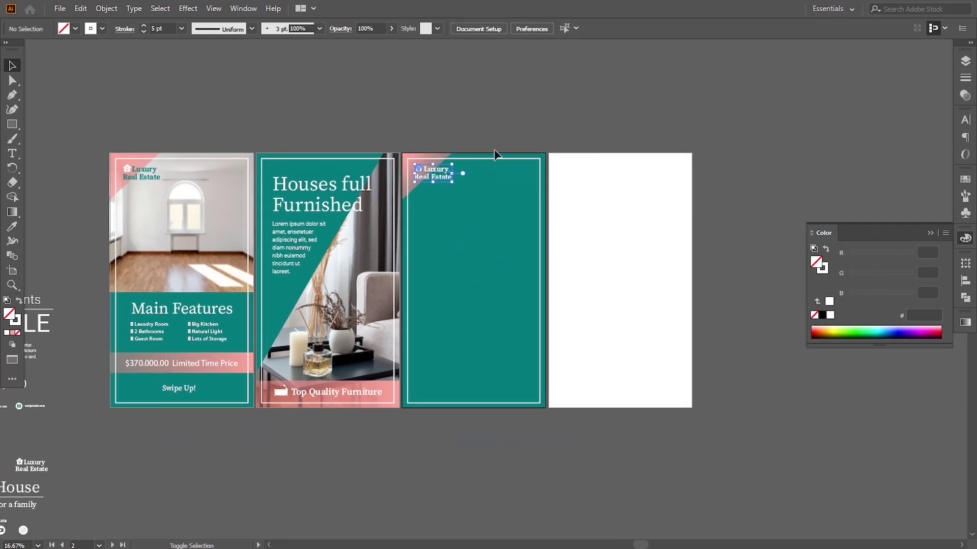
click(513, 109)
Move the "New Apartments FOR SALE" heading, its line and the Lorem ipsum paragraph onto the third story and bring them to the front.
drag(508, 315, 583, 308)
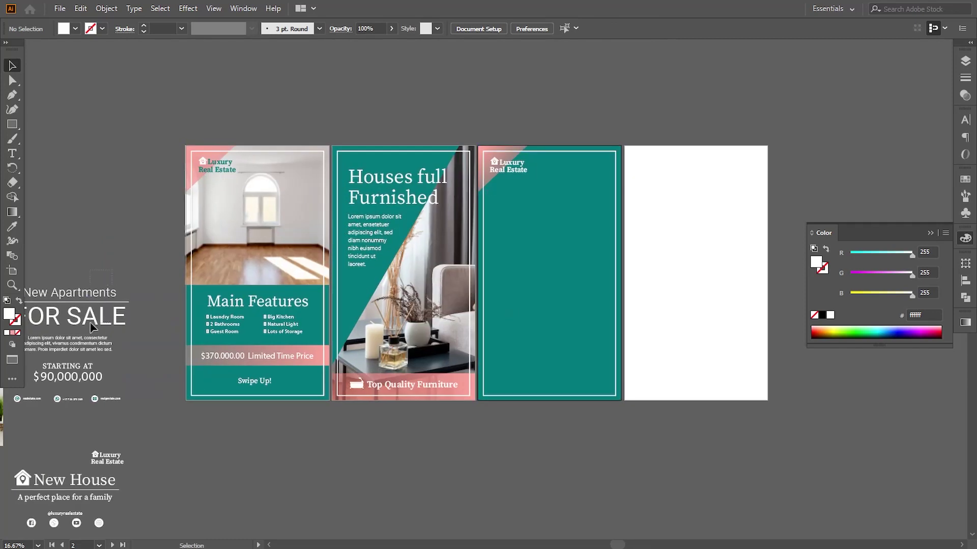
drag(69, 350, 553, 228)
right_click(501, 257)
mouse_move(540, 388)
click(657, 388)
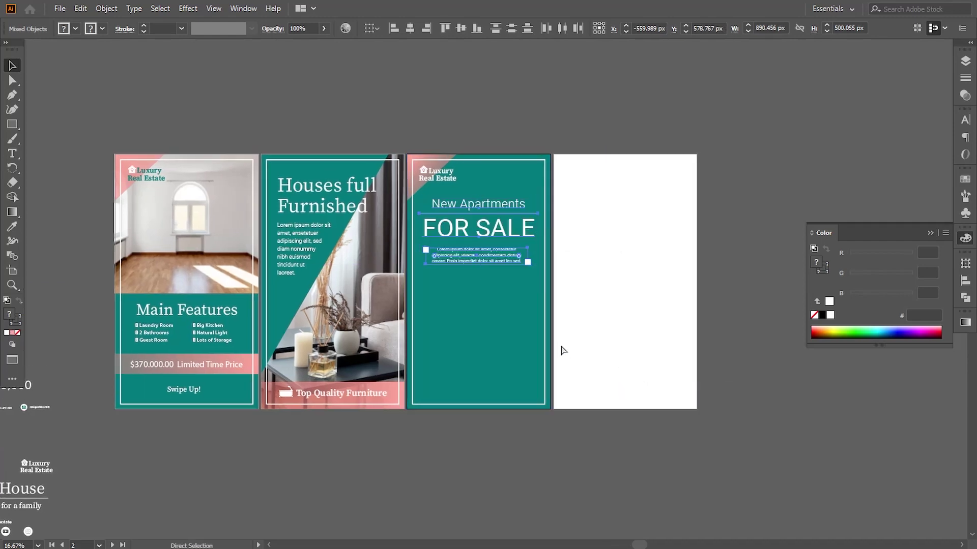
Lower the third story's heading, line and paragraph together by about 149 px.
key(ctrl+equal)
key(ctrl+equal)
drag(531, 344, 523, 300)
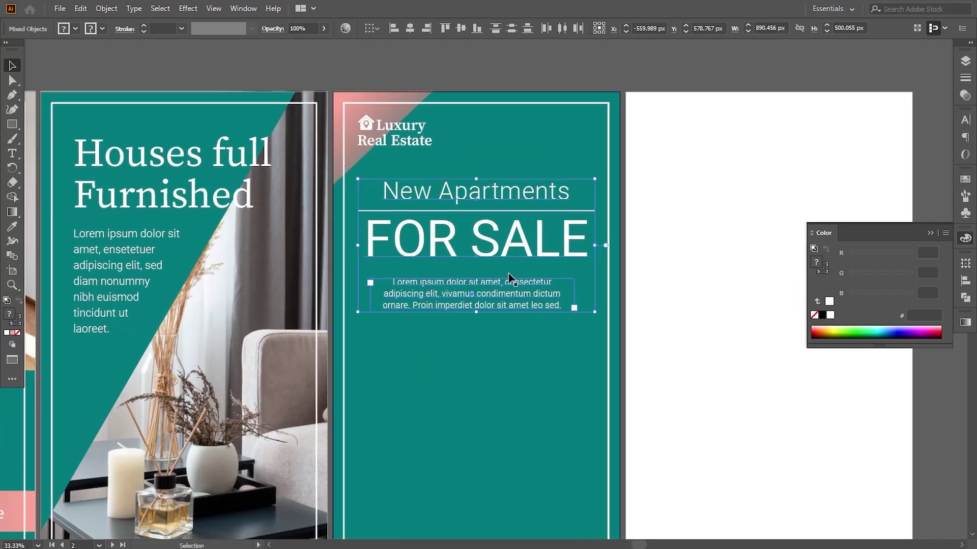
drag(495, 247, 495, 289)
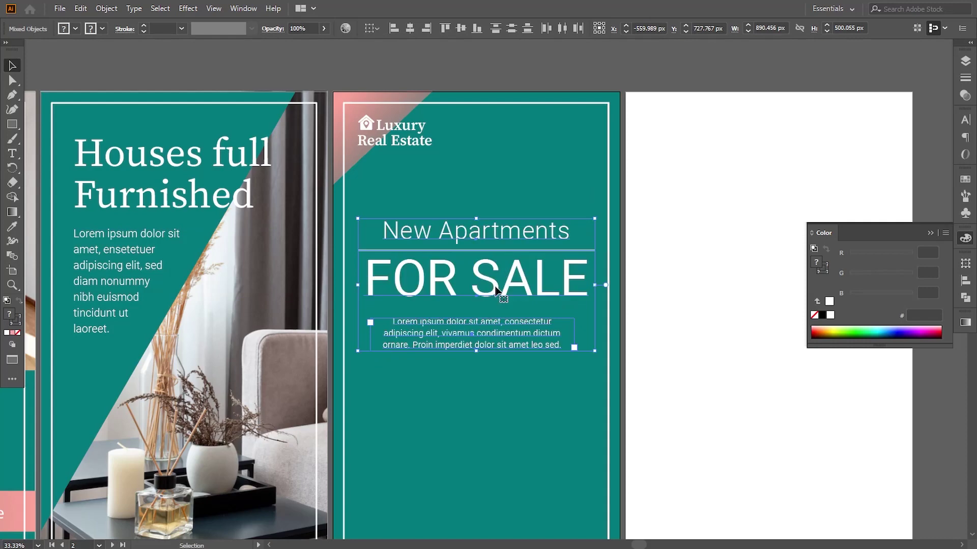
click(915, 181)
click(930, 232)
Draw a band of about 1079 × 338 px across the third story below the paragraph, filled with the first story's pink price-band gradient.
drag(417, 355, 451, 338)
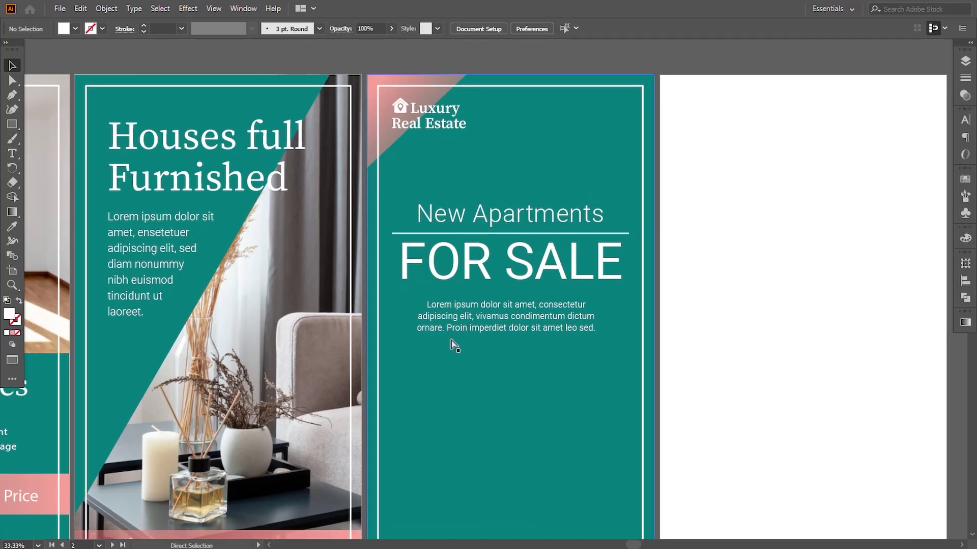
key(ctrl+minus)
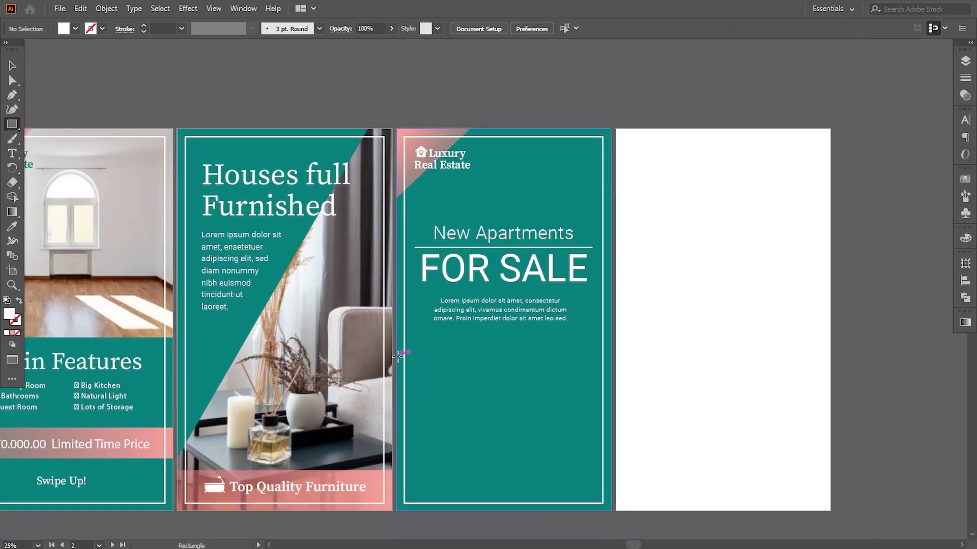
drag(397, 356, 610, 423)
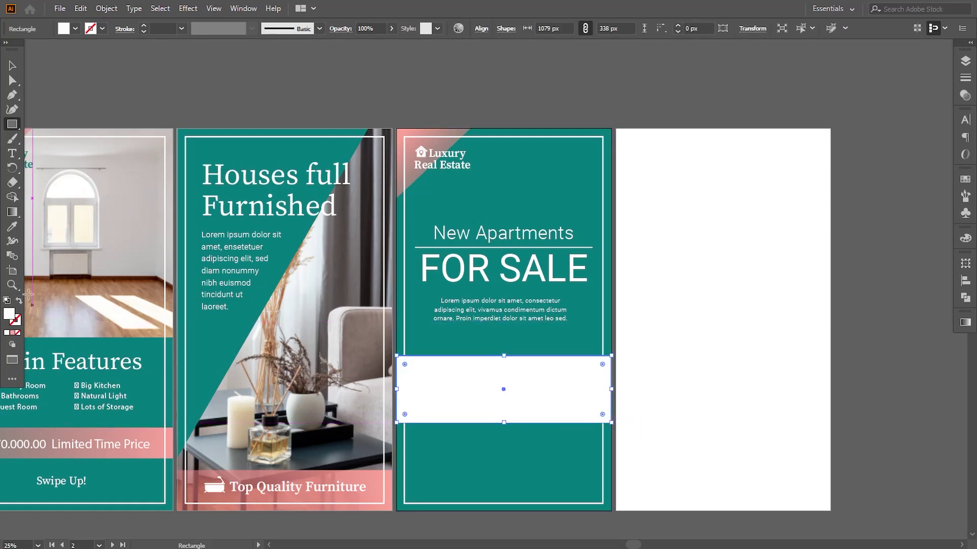
click(12, 227)
click(142, 434)
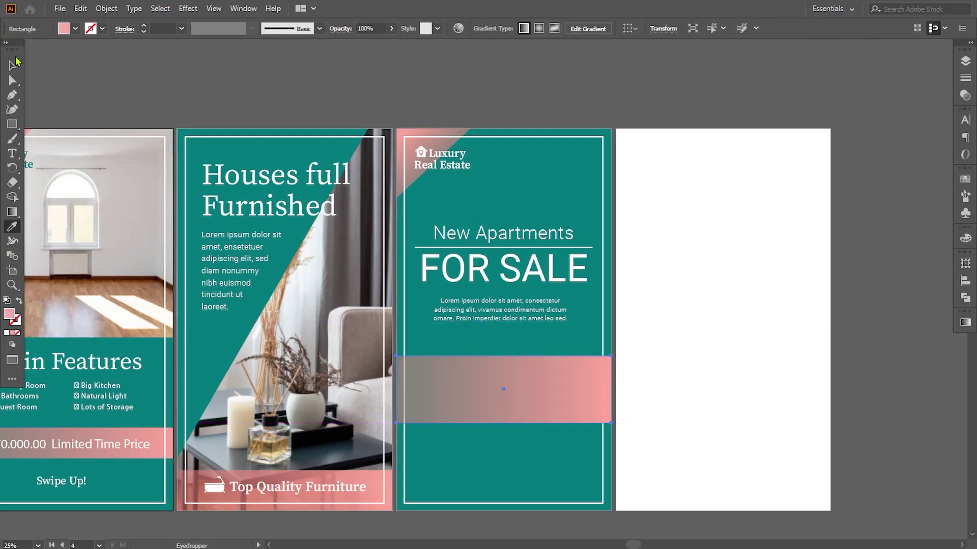
click(13, 65)
click(96, 97)
Move the "STARTING AT $90,000,000" text onto the third story's pink band, bring it to the front and enlarge it slightly.
drag(102, 198, 416, 204)
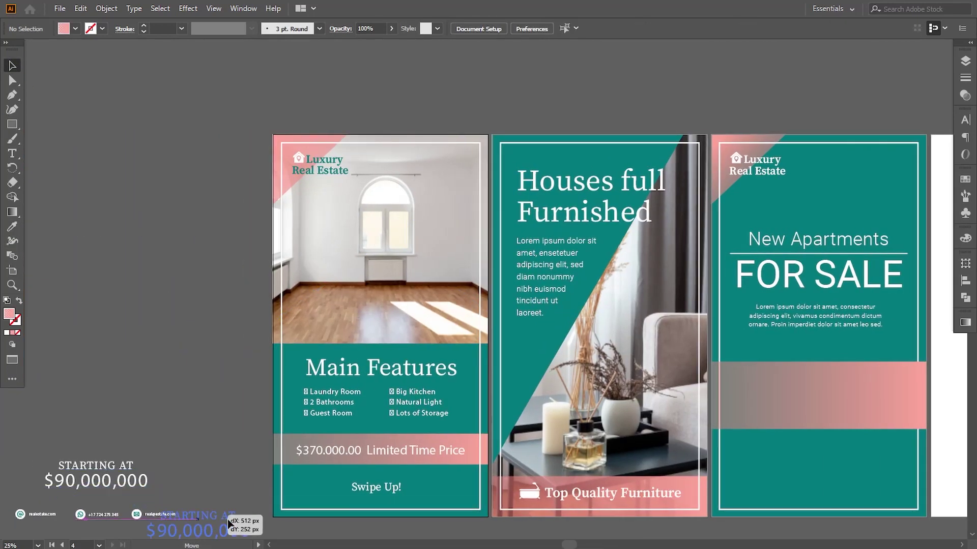
drag(228, 524, 820, 386)
scroll(819, 386, right, 6)
scroll(820, 386, down, 1)
right_click(447, 358)
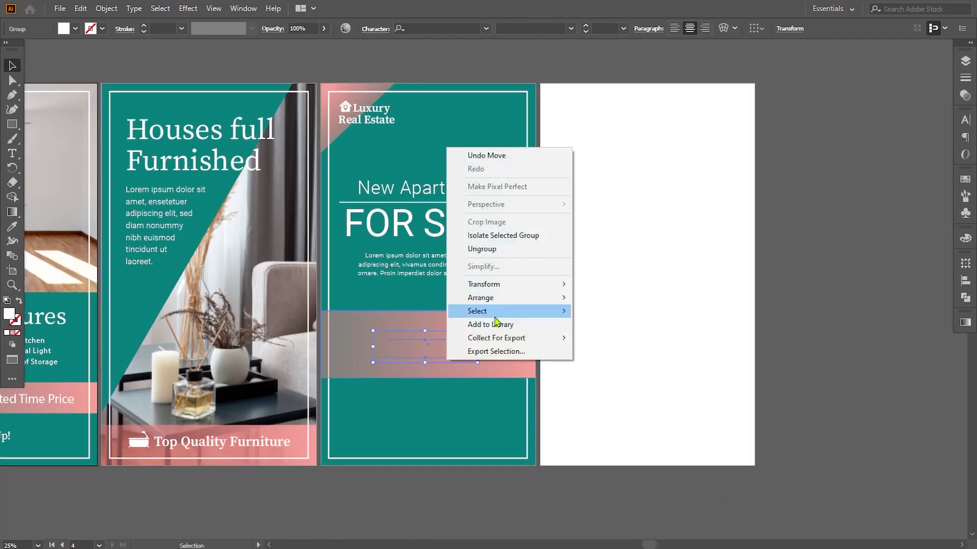
click(606, 305)
drag(448, 354, 486, 365)
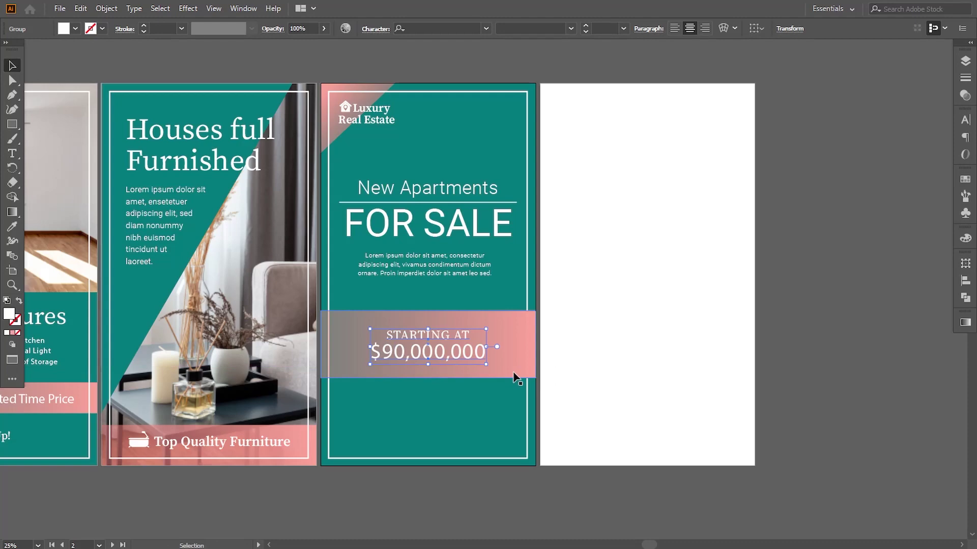
Shorten the third story's pink band to about 294 px high around the price text.
click(513, 375)
drag(427, 378, 429, 376)
click(782, 371)
Move the row of contact icons and details onto the third story, bring it to the front and place it just above the frame's bottom edge.
key(space)
drag(494, 388, 559, 349)
drag(450, 331, 705, 371)
drag(164, 274, 190, 281)
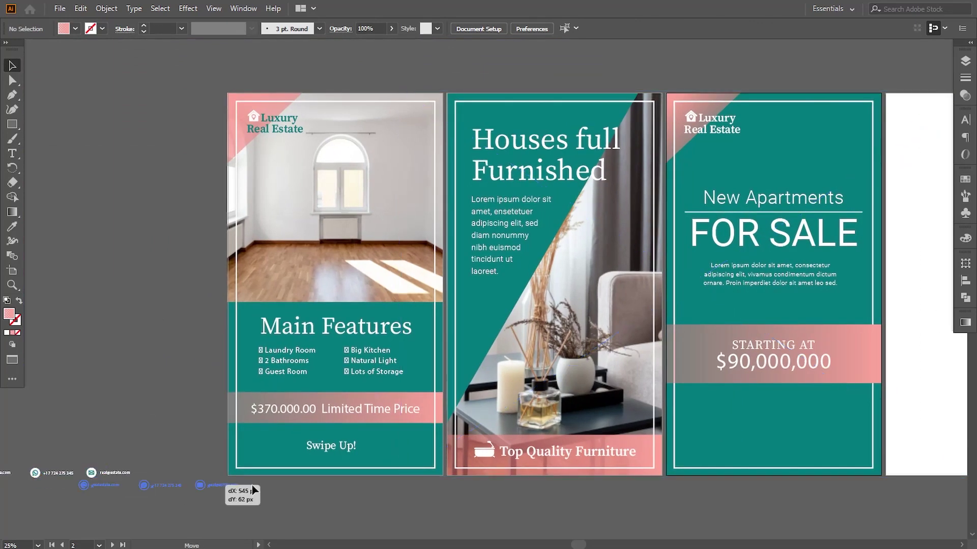
drag(254, 490, 813, 453)
drag(812, 452, 521, 375)
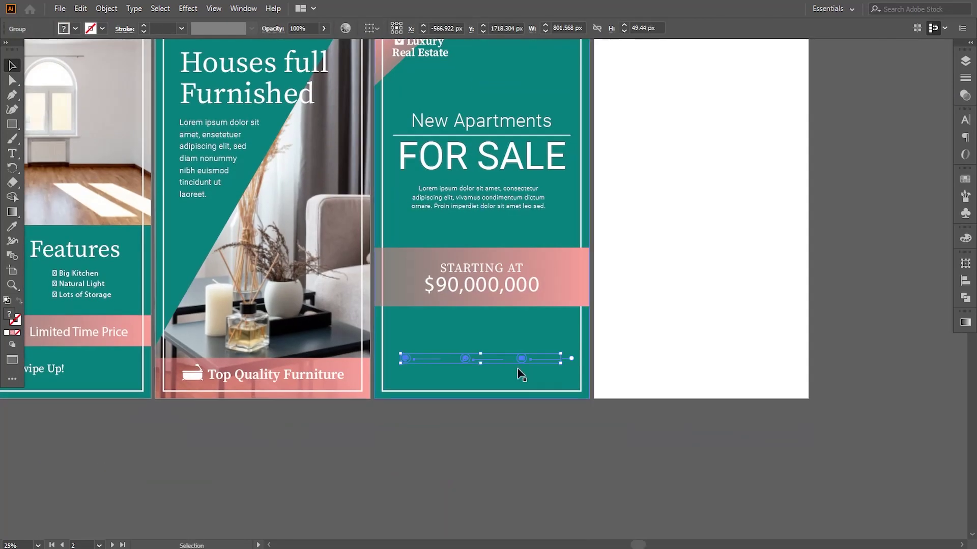
right_click(521, 376)
mouse_move(545, 303)
click(684, 304)
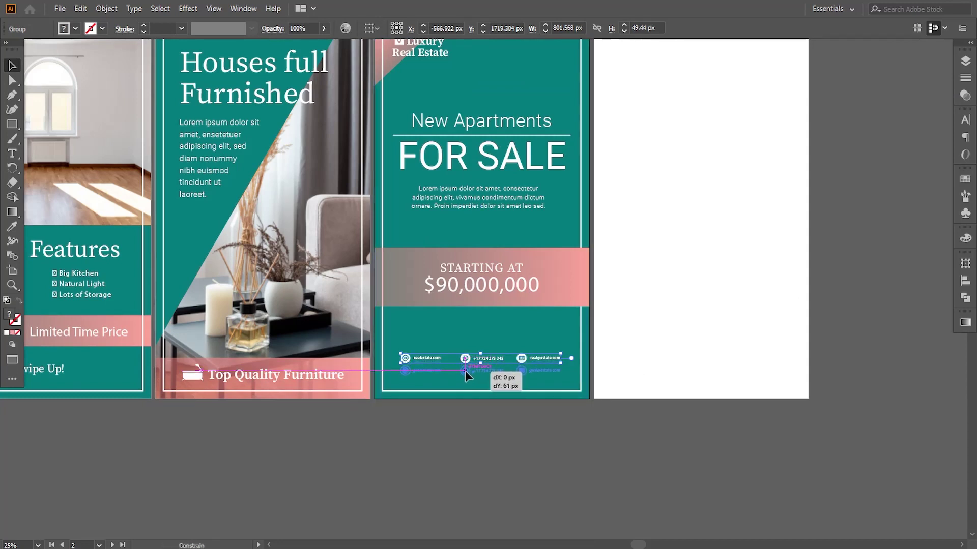
drag(469, 374, 469, 375)
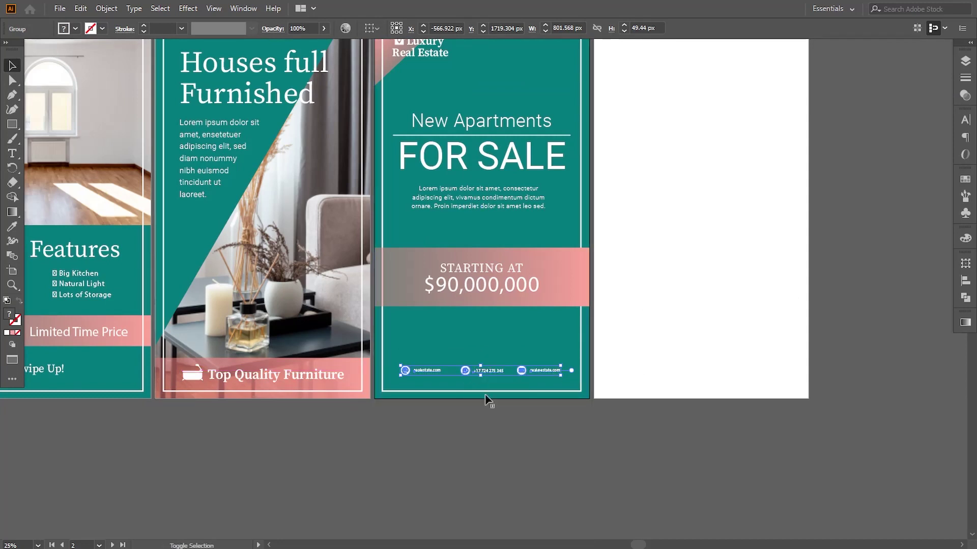
click(511, 436)
Move the third story's pink band and its price text down together by about 109 px.
click(529, 286)
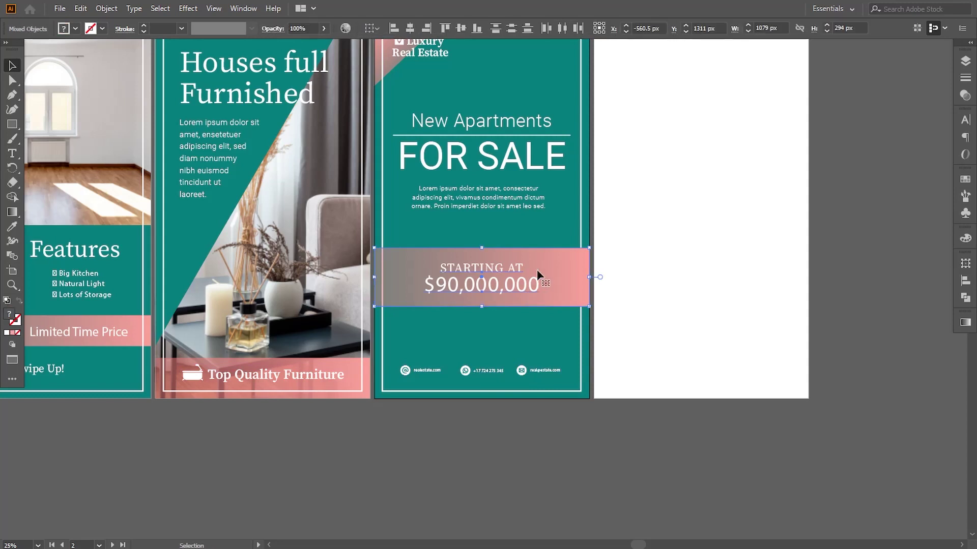
drag(529, 284, 540, 303)
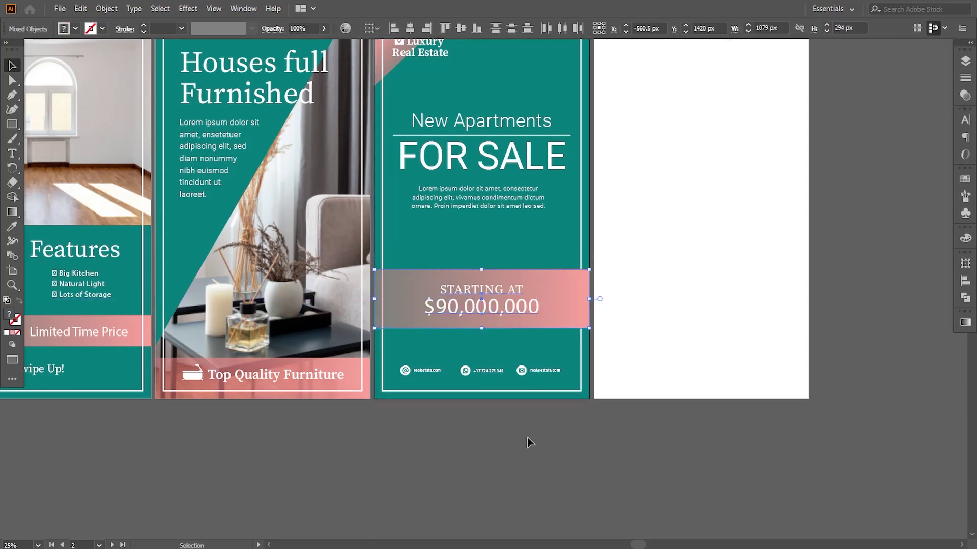
click(528, 442)
Move the third story's Lorem ipsum paragraph down to widen the gap below "FOR SALE".
scroll(509, 381, up, 3)
click(475, 286)
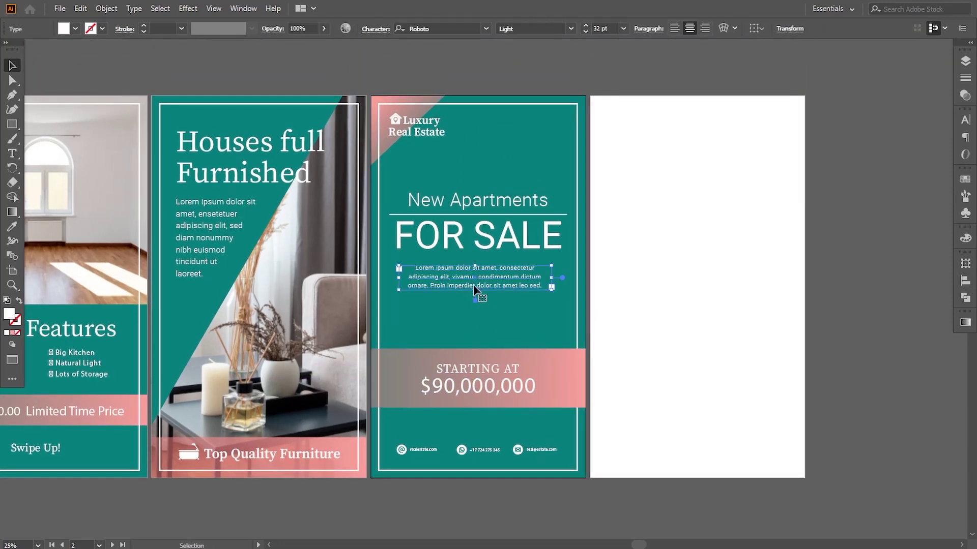
drag(475, 297, 475, 300)
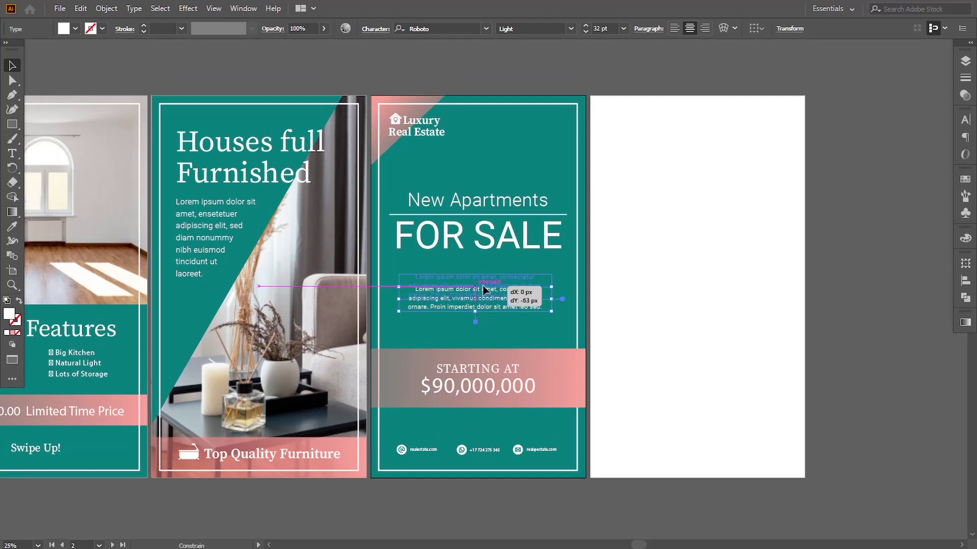
Shift "New Apartments", the line, "FOR SALE" and the paragraph slightly down together on the third story.
shift+click(499, 228)
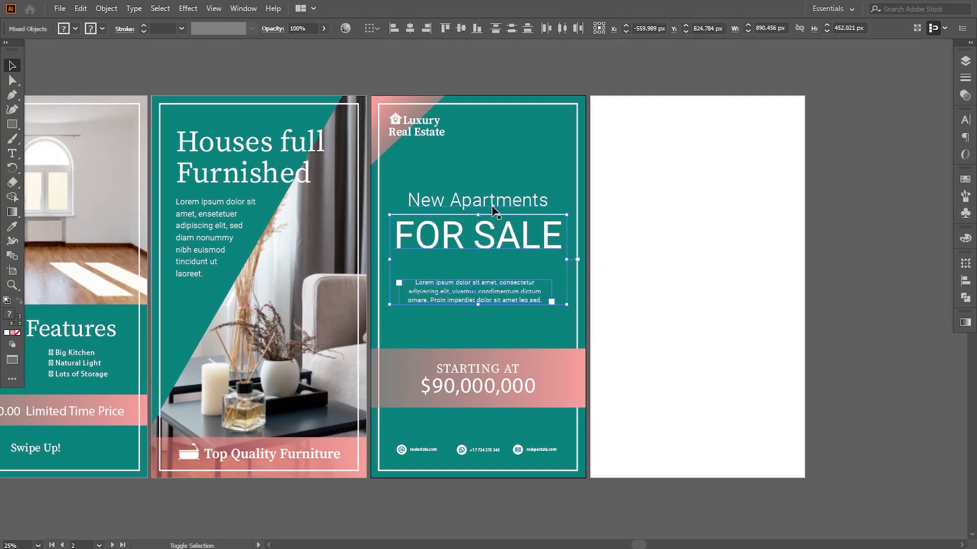
key(Down)
key(Down)
key(Down)
key(Down)
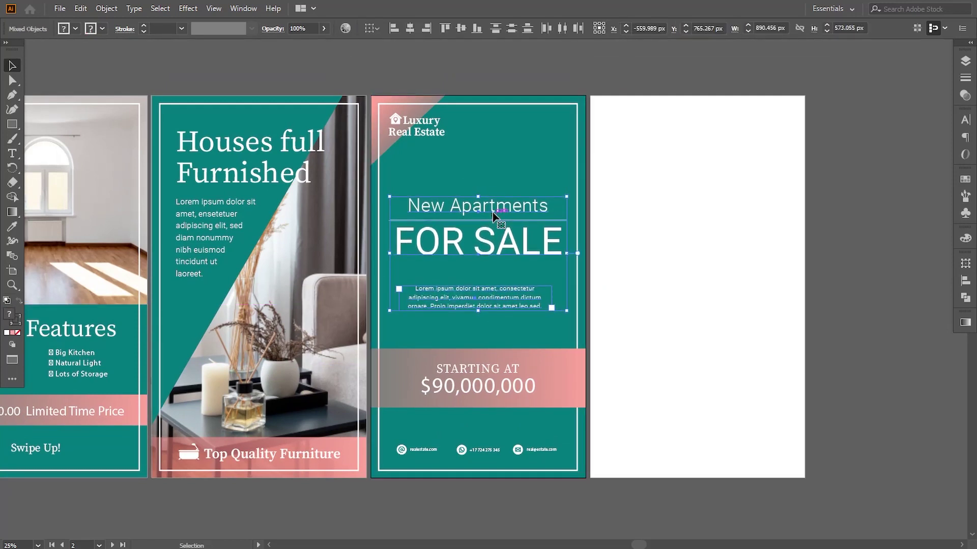
key(Up)
click(839, 303)
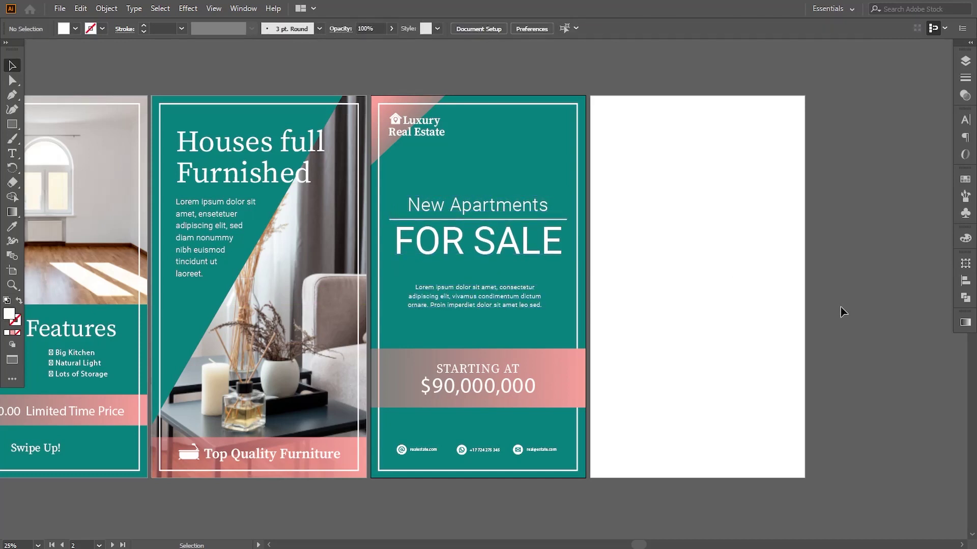
Draw a rectangle of about 1080 × 747 px across the top of the fourth artboard and fill it with the third story's green.
scroll(621, 312, right, 3)
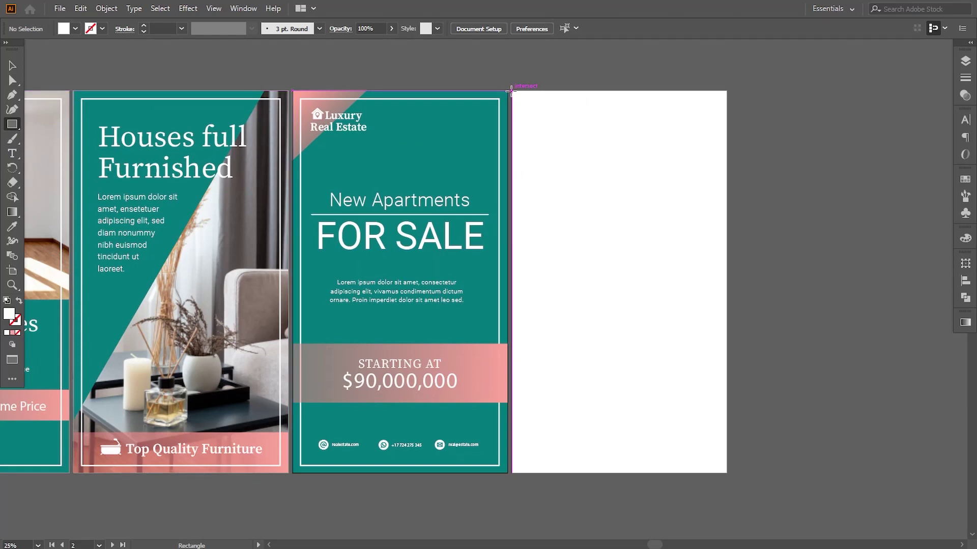
drag(512, 91, 727, 239)
click(11, 229)
click(308, 168)
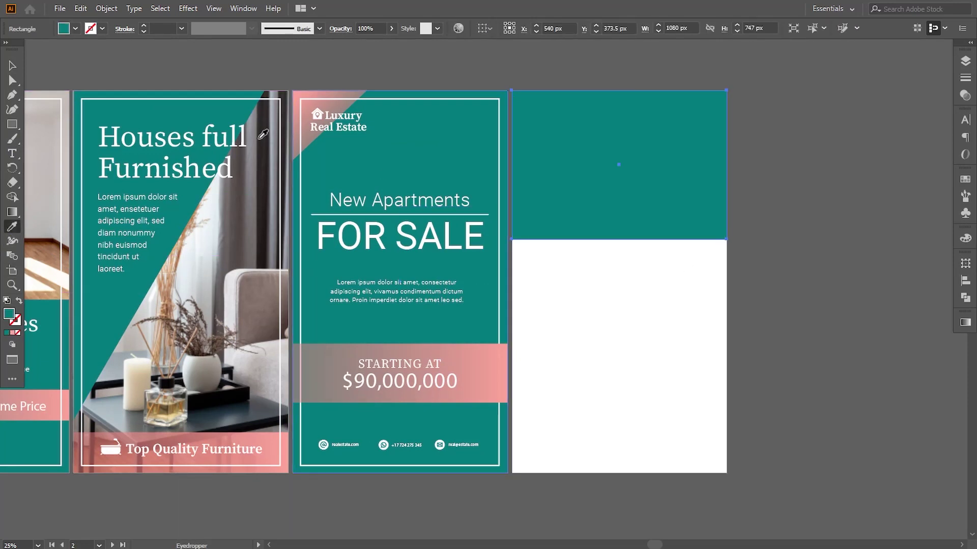
key(v)
click(306, 72)
Copy the third story's pink triangle to the fourth story, rotate it into the upper-right corner and bring it to the front.
drag(335, 97, 639, 118)
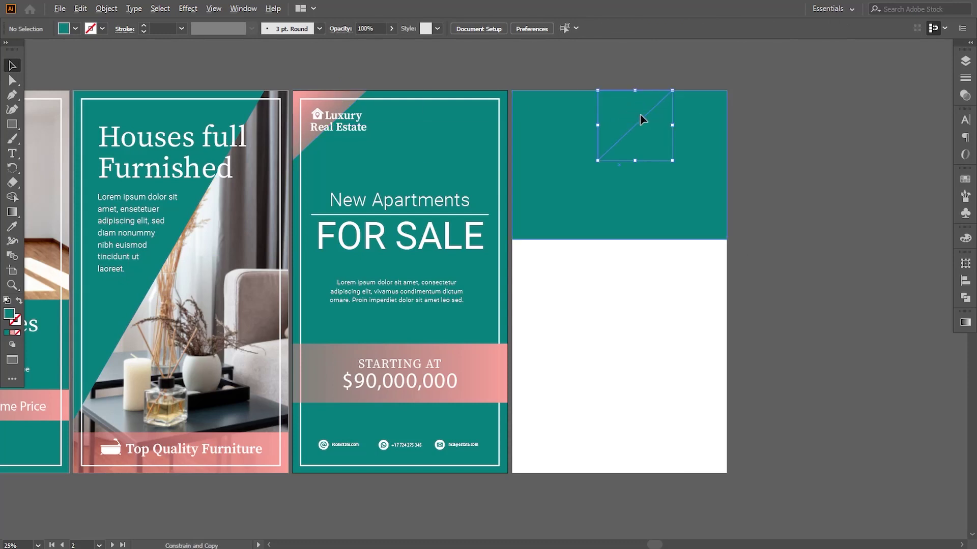
drag(672, 88, 706, 118)
right_click(656, 121)
mouse_move(712, 321)
click(839, 318)
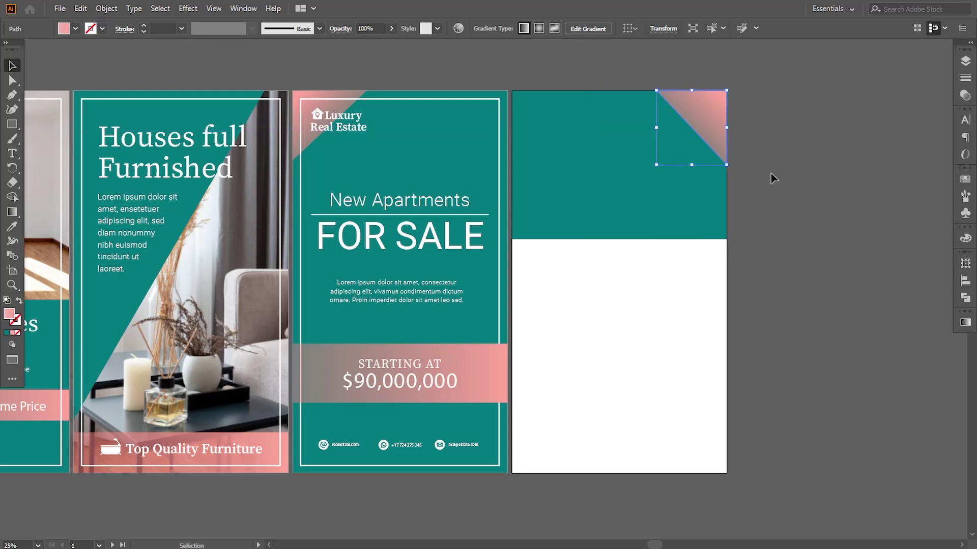
Copy the third story's "Luxury Real Estate" logo into the fourth story's upper-right corner and bring it to the front.
click(776, 184)
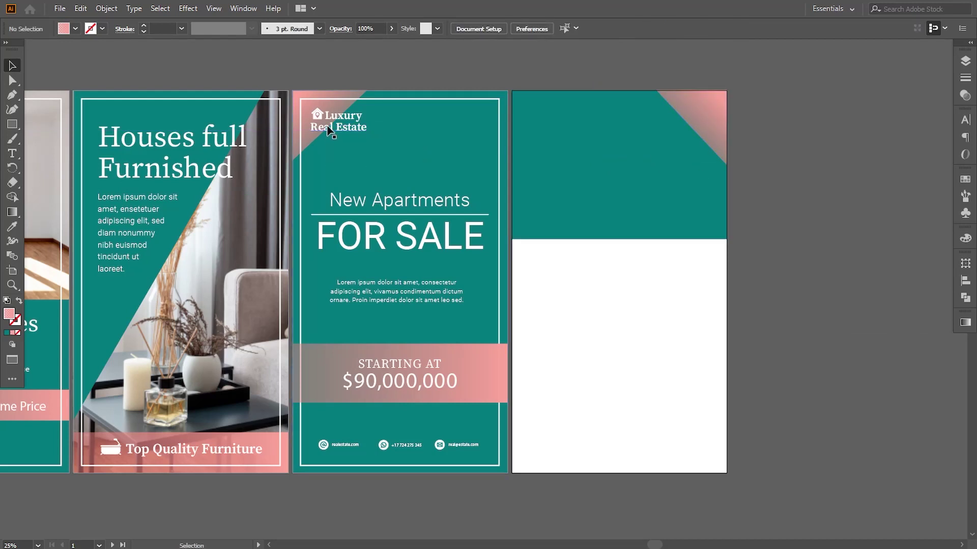
drag(328, 131, 631, 124)
drag(682, 124, 675, 127)
right_click(675, 127)
mouse_move(778, 273)
click(813, 274)
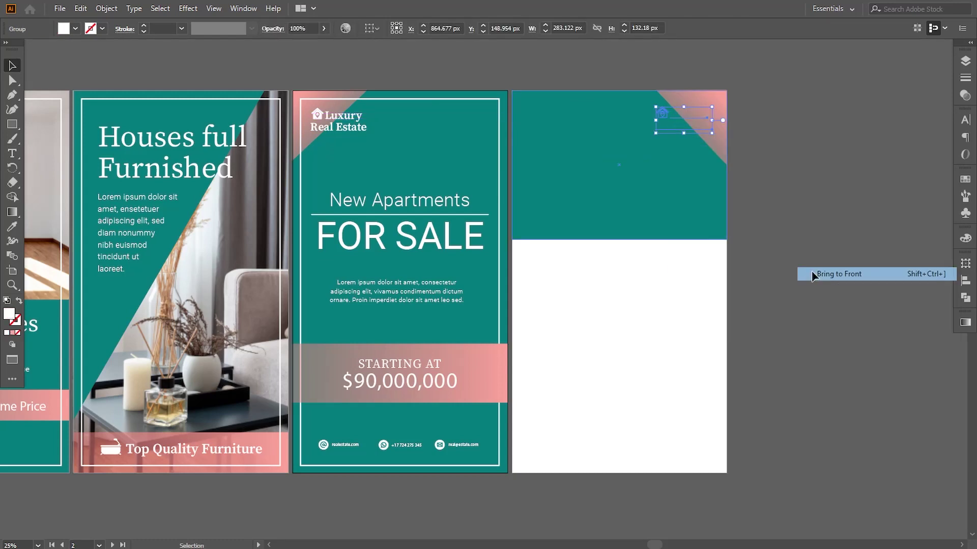
Copy the third story's white outline frame to the fourth story, bring it to the front and nudge the logo slightly down.
click(479, 197)
drag(499, 188, 718, 194)
right_click(706, 216)
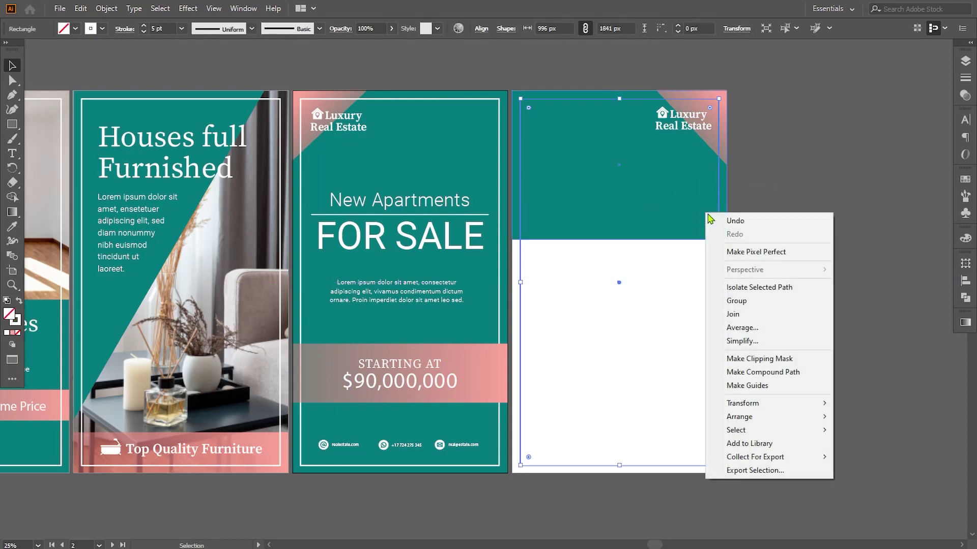
mouse_move(747, 417)
click(677, 417)
click(773, 348)
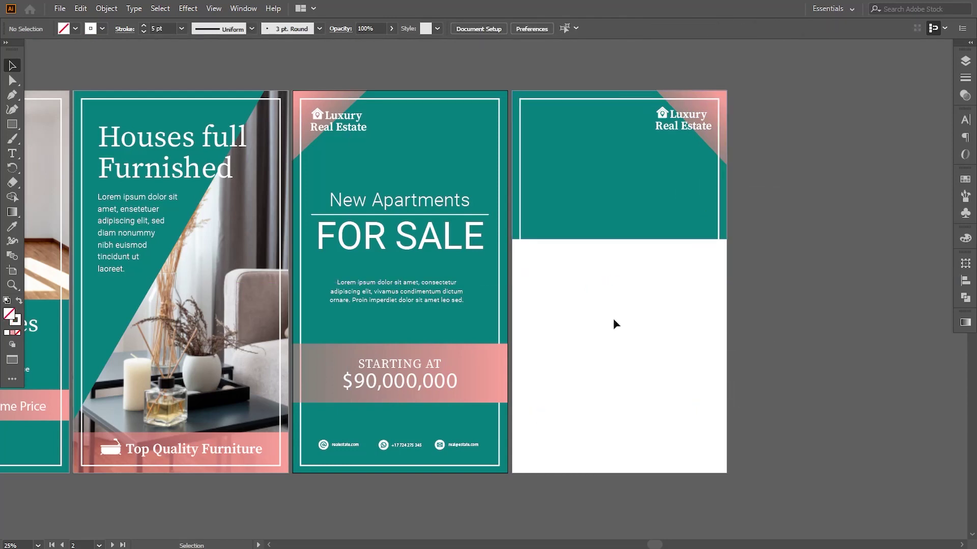
click(683, 121)
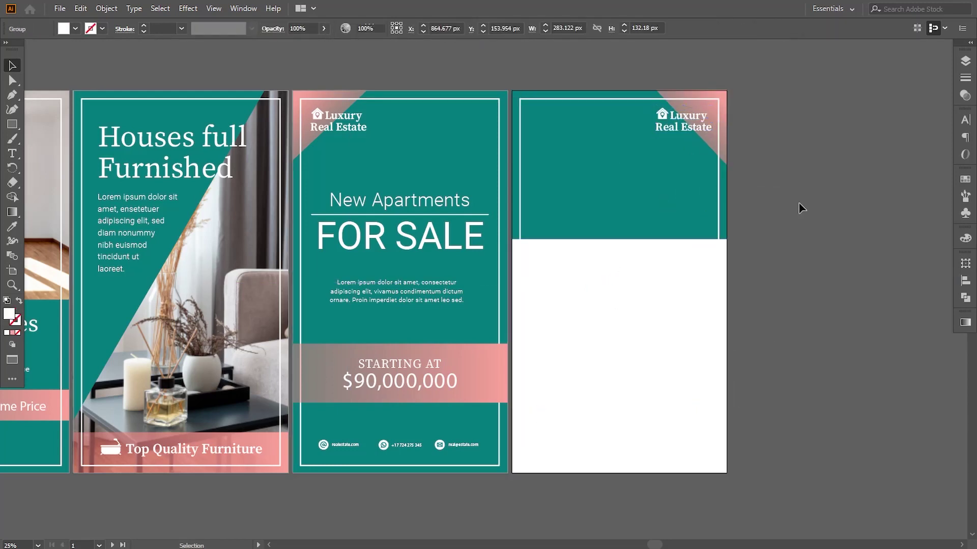
click(799, 204)
Move the "New House" heading group from the pasteboard into the fourth story's green header and bring it to the front.
key(ctrl+minus)
drag(175, 328, 343, 277)
drag(32, 442, 723, 177)
drag(717, 221, 441, 264)
right_click(480, 205)
mouse_move(530, 357)
click(628, 356)
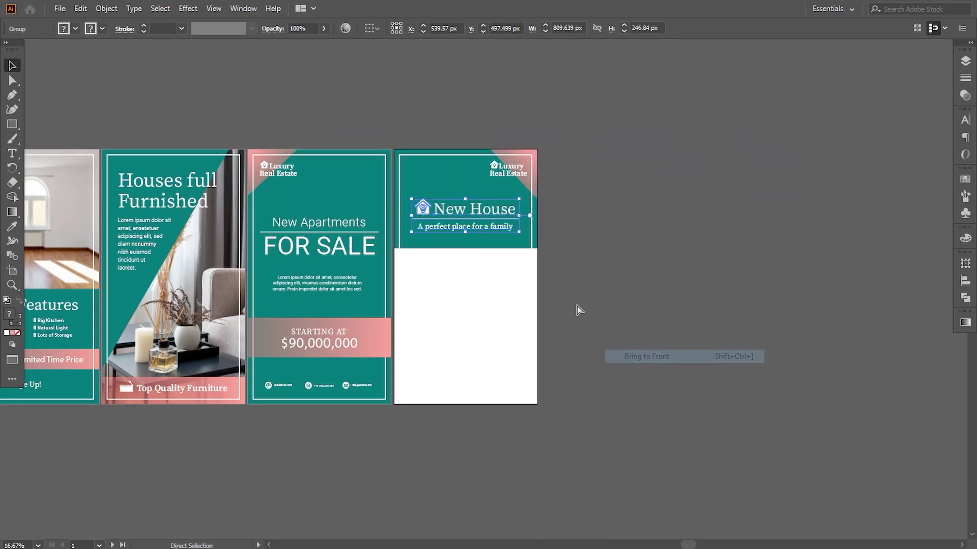
Move the "New House" heading group up by about 72 px within the green header.
key(ctrl+plus)
key(ctrl+plus)
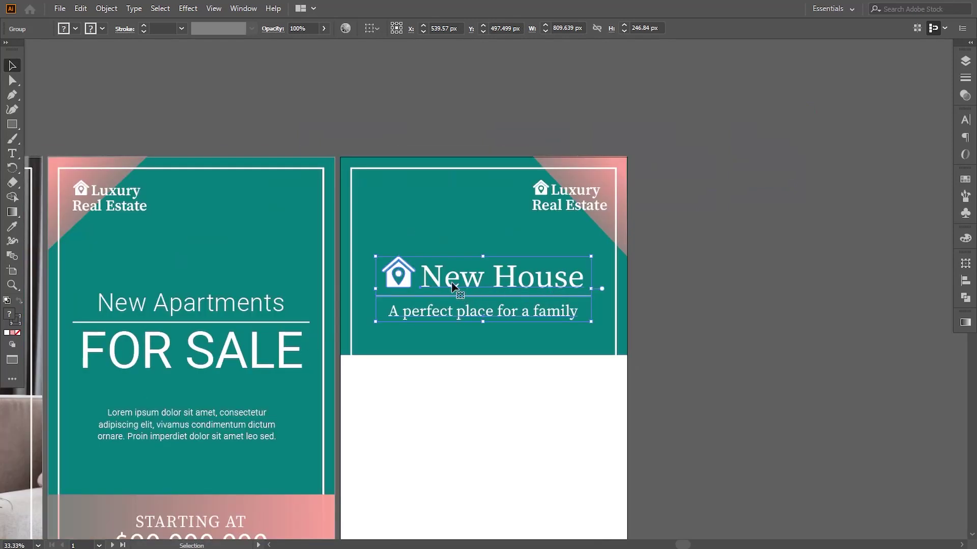
drag(452, 286, 453, 267)
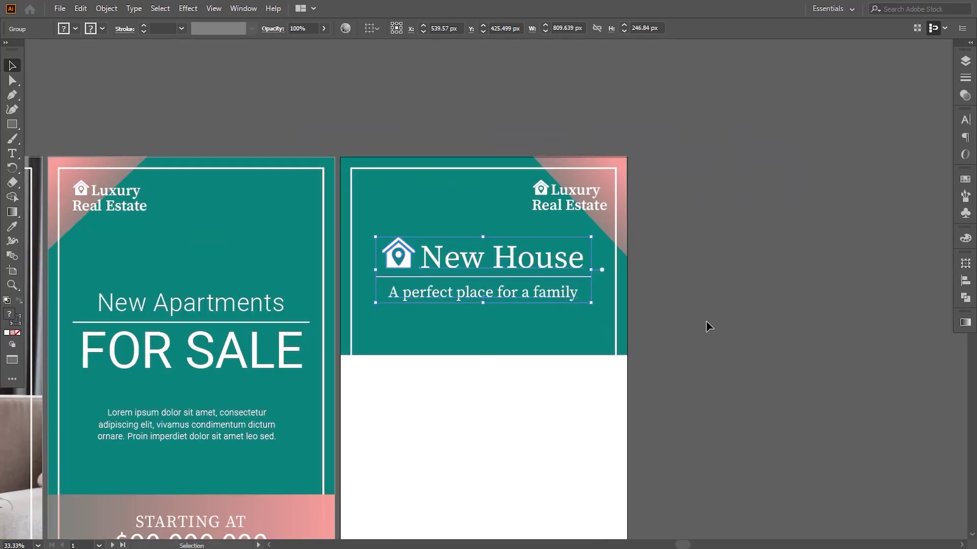
Move the social media icons group with its handle from the pasteboard to below the "New House" tagline.
key(ctrl+minus)
key(ctrl+minus)
drag(664, 355, 824, 229)
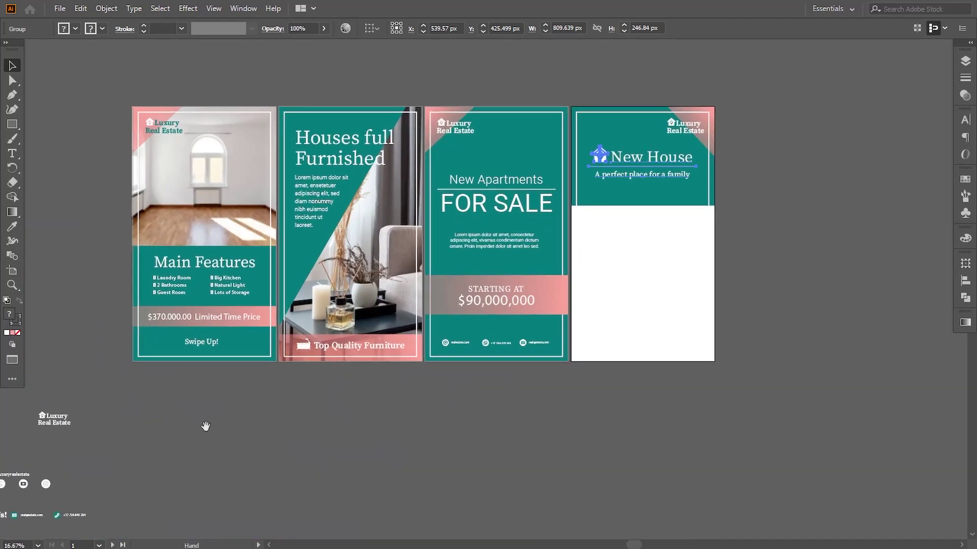
click(205, 426)
drag(205, 426, 300, 391)
drag(96, 450, 722, 166)
key(space)
drag(758, 244, 526, 299)
key(ctrl+plus)
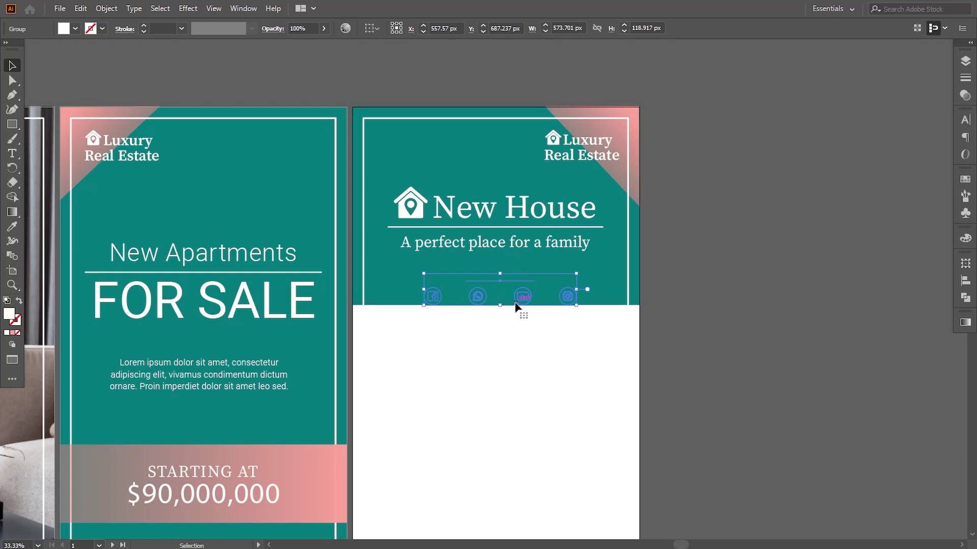
Nudge the social icons group left by about 17 px to center it in the header and bring it to the front.
key(shift+Left)
key(shift+Left)
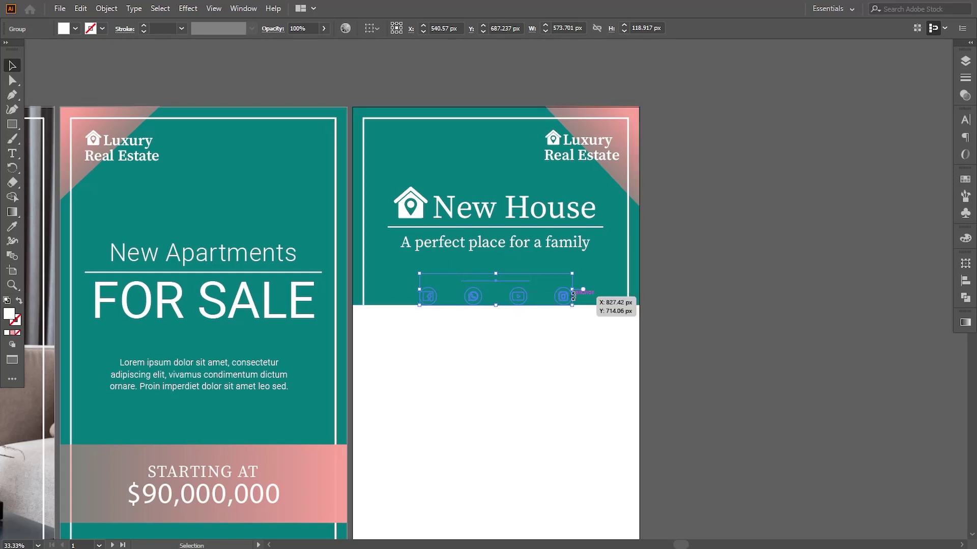
right_click(572, 294)
mouse_move(621, 445)
click(718, 448)
click(618, 331)
Extend the fourth story's green header rectangle slightly downward to leave space below the social icons.
click(596, 300)
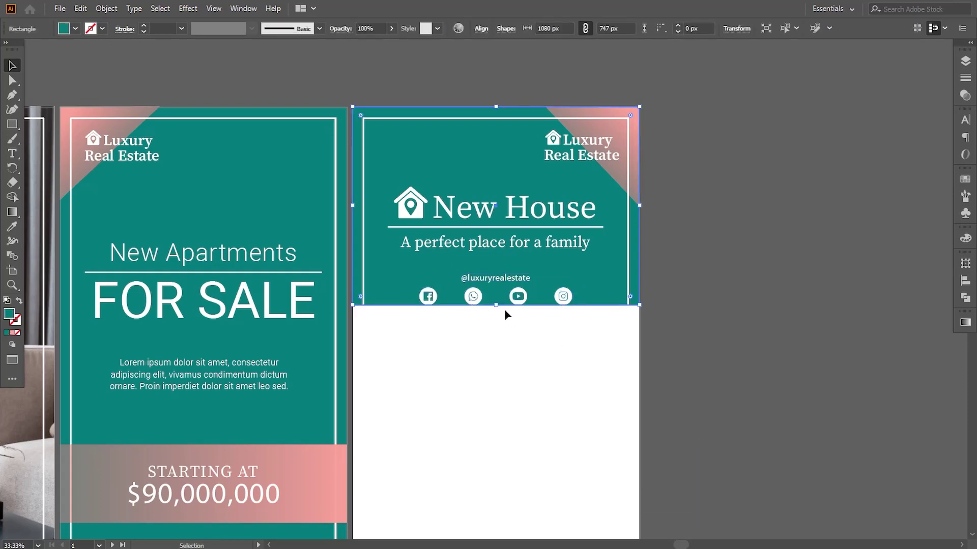
drag(497, 306, 497, 320)
click(719, 382)
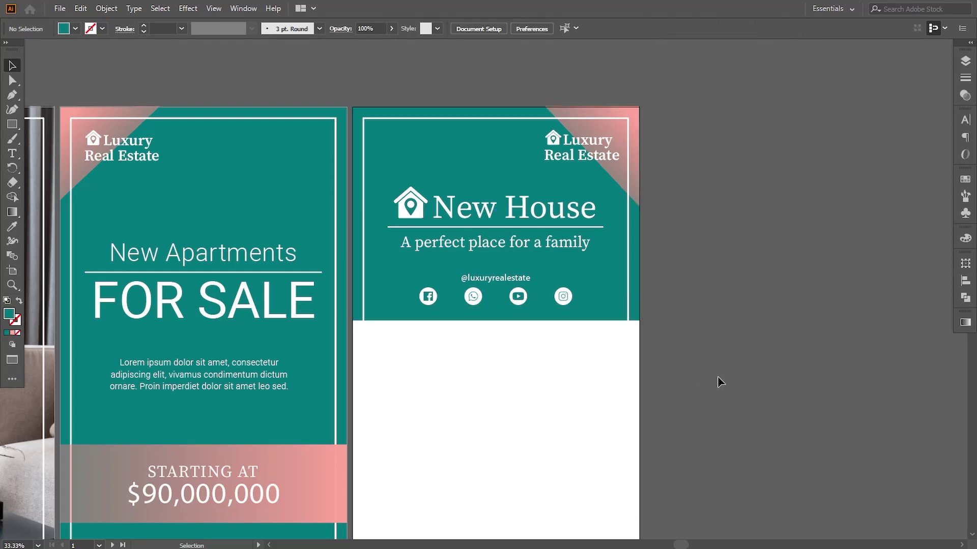
Draw a 1080 × 1115 px rectangle covering the fourth artboard's empty area below the header.
drag(706, 401, 698, 242)
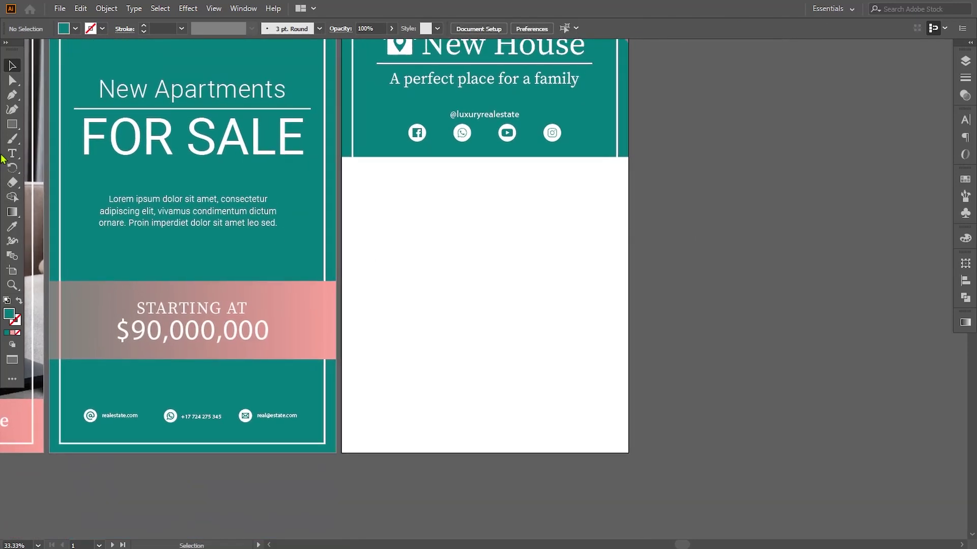
click(13, 124)
drag(342, 158, 628, 453)
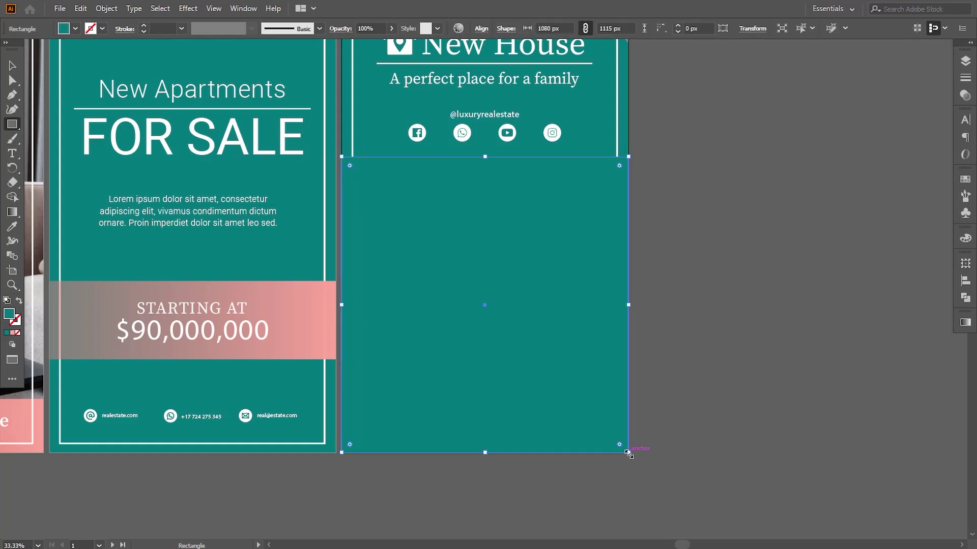
click(14, 69)
Move the living-room photo from the pasteboard over the fourth story's lower rectangle and make a clipping mask from both.
key(ctrl+minus)
key(ctrl+minus)
key(ctrl+minus)
drag(184, 399, 322, 397)
click(53, 119)
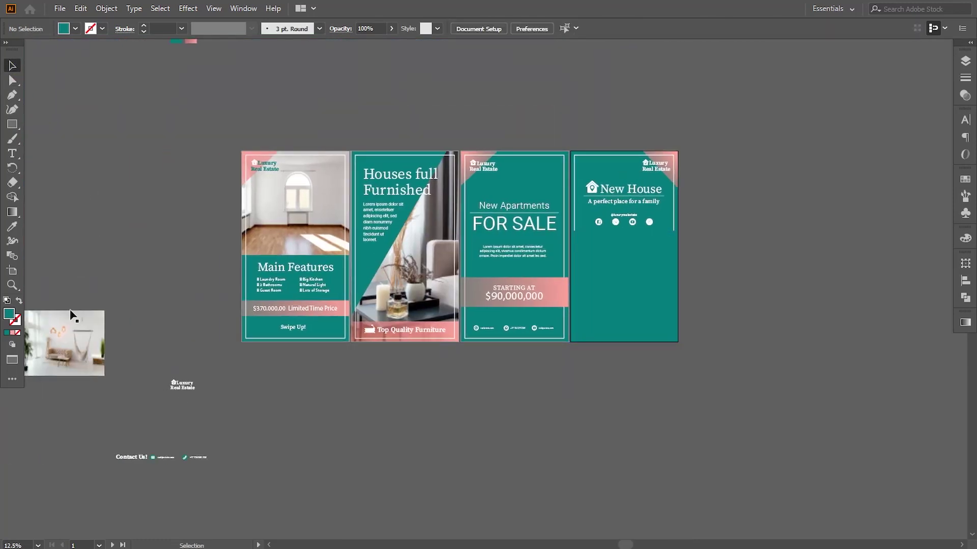
drag(69, 334, 630, 296)
shift+click(645, 265)
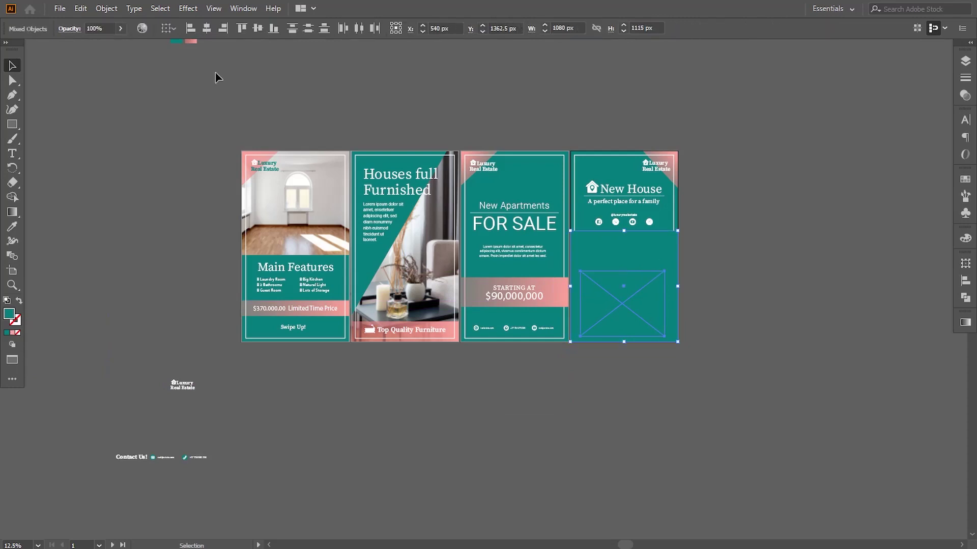
click(106, 8)
mouse_move(236, 426)
click(326, 425)
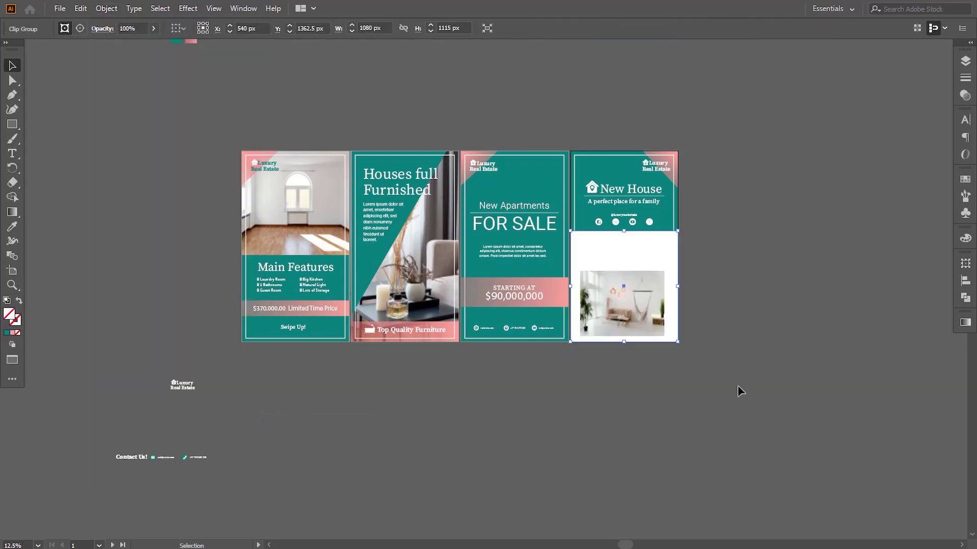
Enlarge the photo inside the clipping mask to about 1530 × 1190 px and reposition it so it fills the lower area.
key(ctrl+plus)
key(ctrl+plus)
key(ctrl+plus)
click(966, 61)
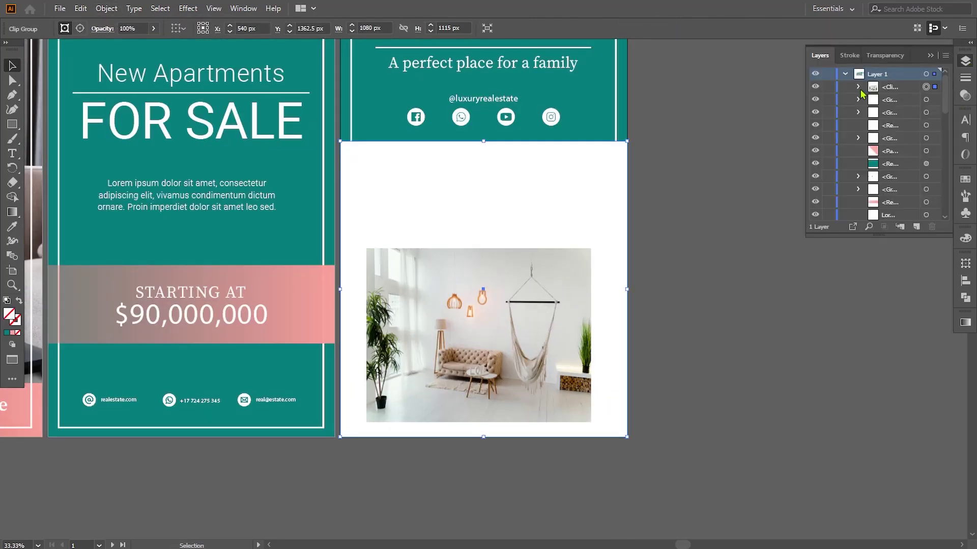
click(860, 87)
click(926, 112)
drag(591, 422, 721, 523)
drag(661, 189, 633, 151)
drag(691, 109, 653, 129)
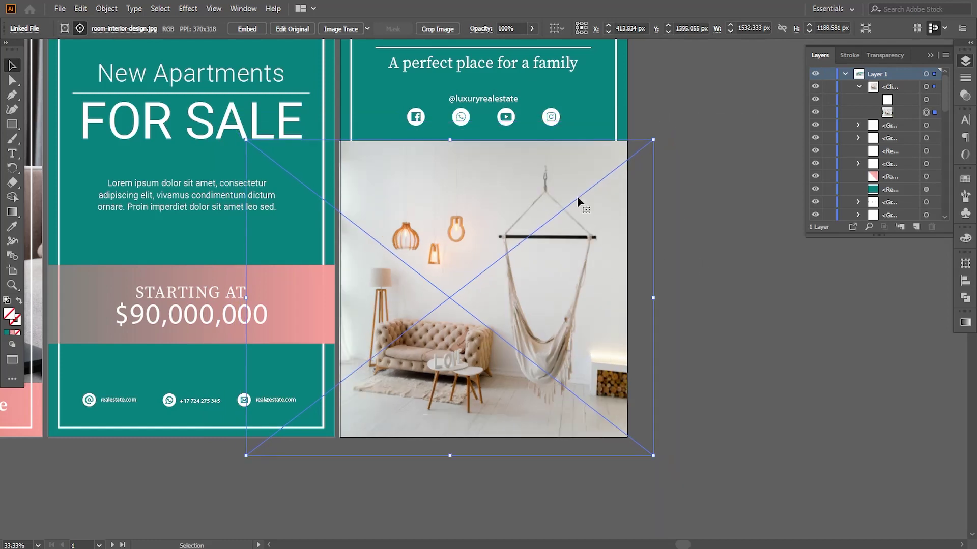
drag(577, 203, 613, 172)
drag(651, 124, 656, 117)
click(754, 305)
Draw a 1080 × 212 px rectangle across the bottom of the fourth story's photo.
drag(343, 326, 376, 326)
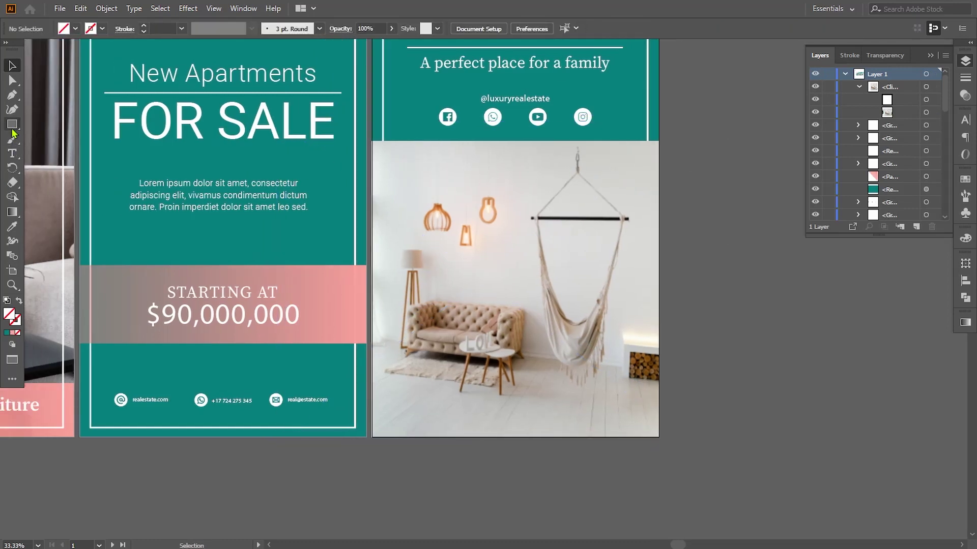
drag(371, 400, 658, 438)
key(v)
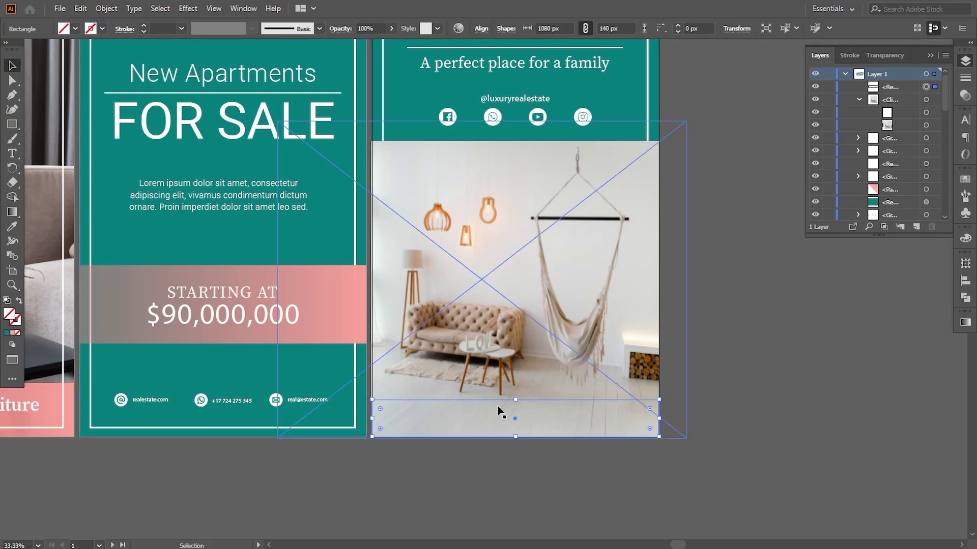
drag(515, 402, 515, 381)
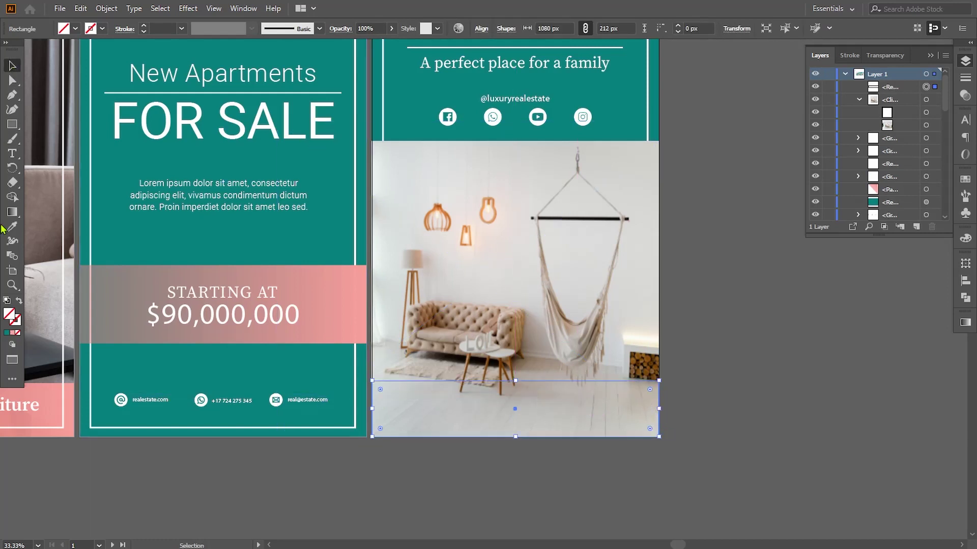
Fill the bottom rectangle with the third story's pink price-band gradient and redraw the gradient from its right edge to its left.
click(15, 228)
click(135, 277)
click(13, 65)
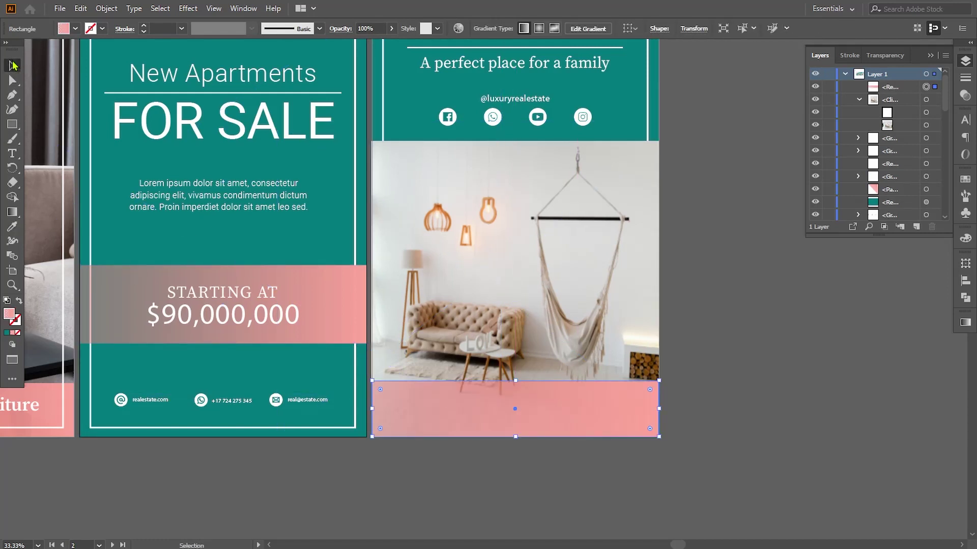
click(13, 212)
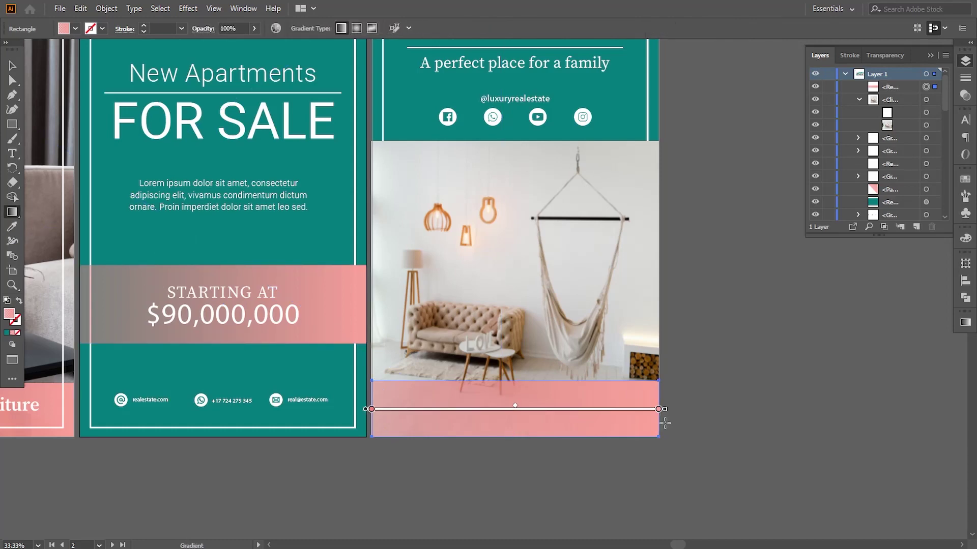
mouse_move(665, 423)
mouse_down()
mouse_move(348, 422)
mouse_move(370, 420)
mouse_up()
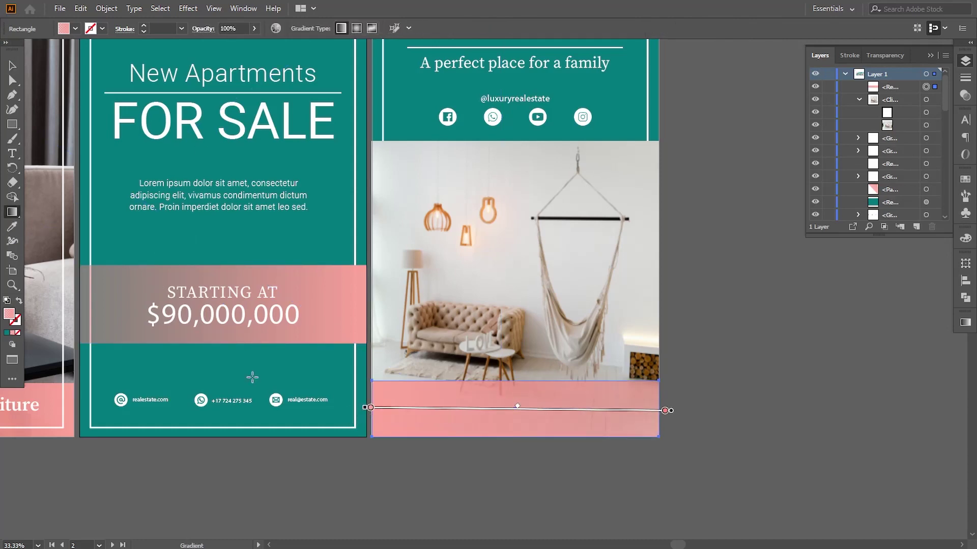
click(16, 66)
click(313, 481)
Move the "Contact Us!" group from the pasteboard onto the fourth story's pink band and bring it to the front.
drag(177, 455, 808, 418)
drag(206, 405, 439, 236)
drag(248, 418, 290, 254)
drag(45, 349, 278, 405)
drag(140, 376, 859, 312)
drag(629, 309, 50, 448)
drag(221, 454, 416, 334)
right_click(416, 333)
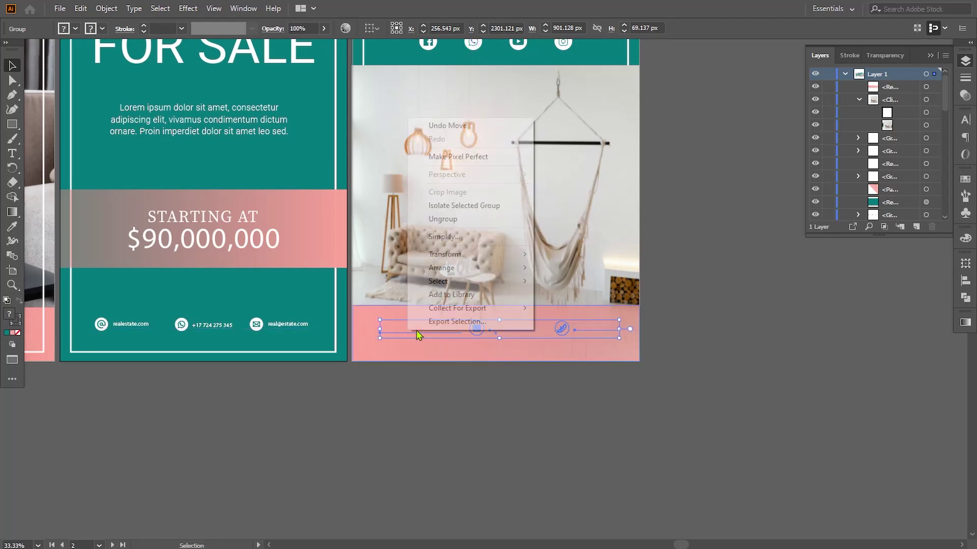
click(559, 267)
Bring the fourth story's white outline frame in front of the photo and the pink band.
drag(676, 221, 676, 341)
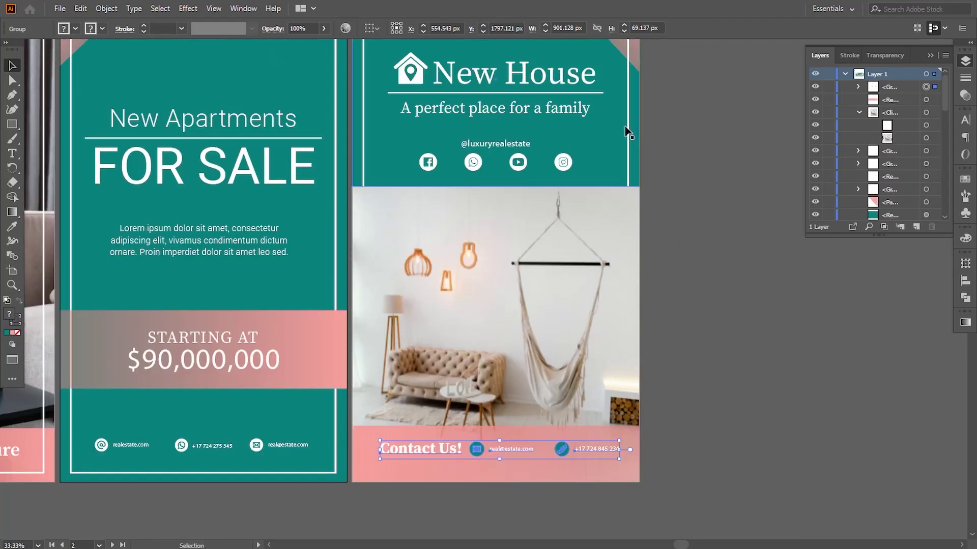
right_click(629, 127)
mouse_move(656, 331)
click(776, 332)
click(712, 373)
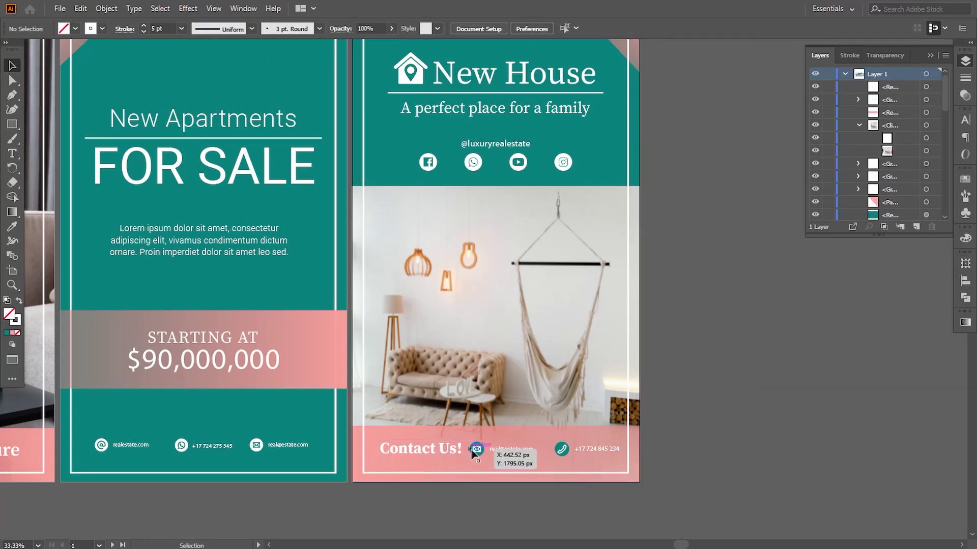
Nudge the "Contact Us!" group down in small increments within the pink band.
click(479, 450)
key(Down)
key(Down)
key(Down)
key(Down)
key(Down)
key(Down)
key(Down)
key(Down)
key(Down)
key(Down)
key(Down)
key(Up)
key(Up)
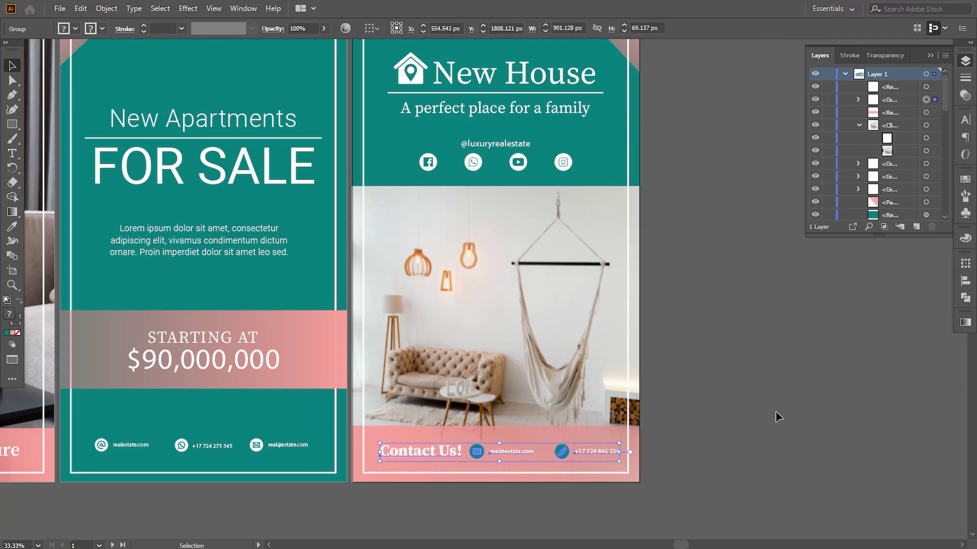
click(775, 412)
click(480, 455)
key(shift+Down)
key(shift+Down)
key(shift+Down)
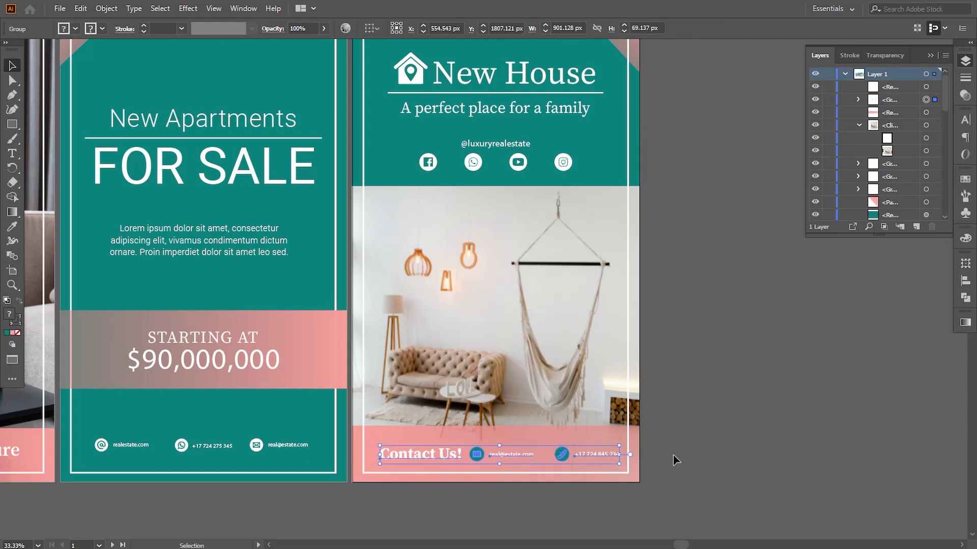
Lower the upper edge of the fourth story's pink band slightly to balance the space around "Contact Us!".
click(508, 433)
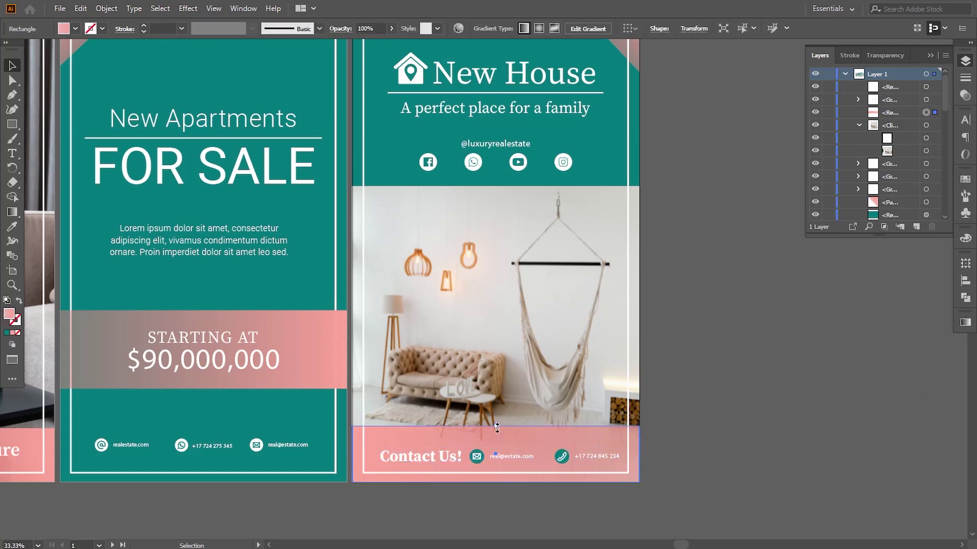
drag(497, 429, 497, 436)
click(488, 458)
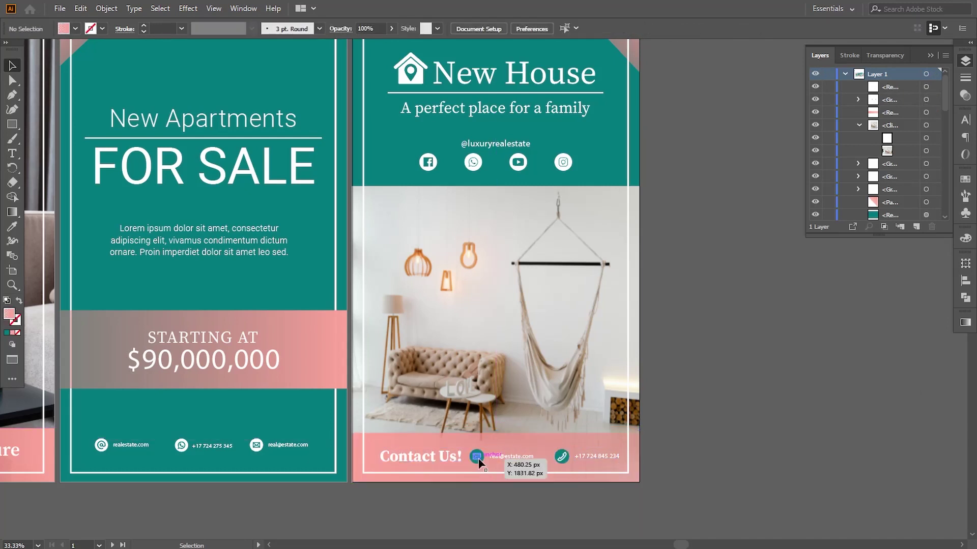
click(716, 475)
Delete the leftover logo from the pasteboard, hide the layer list and bring all four stories into view.
key(ctrl+minus)
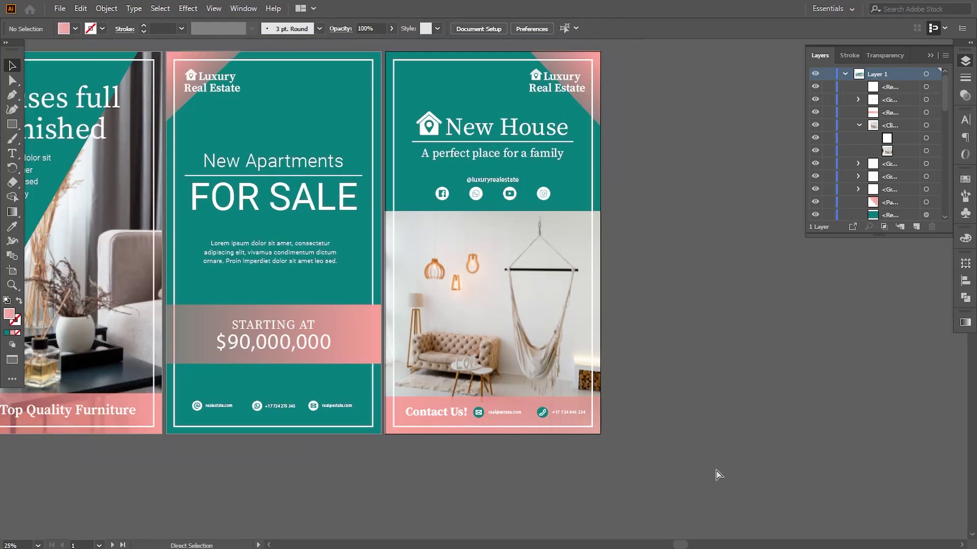
key(ctrl+minus)
drag(398, 456, 439, 464)
drag(44, 434, 130, 479)
key(Delete)
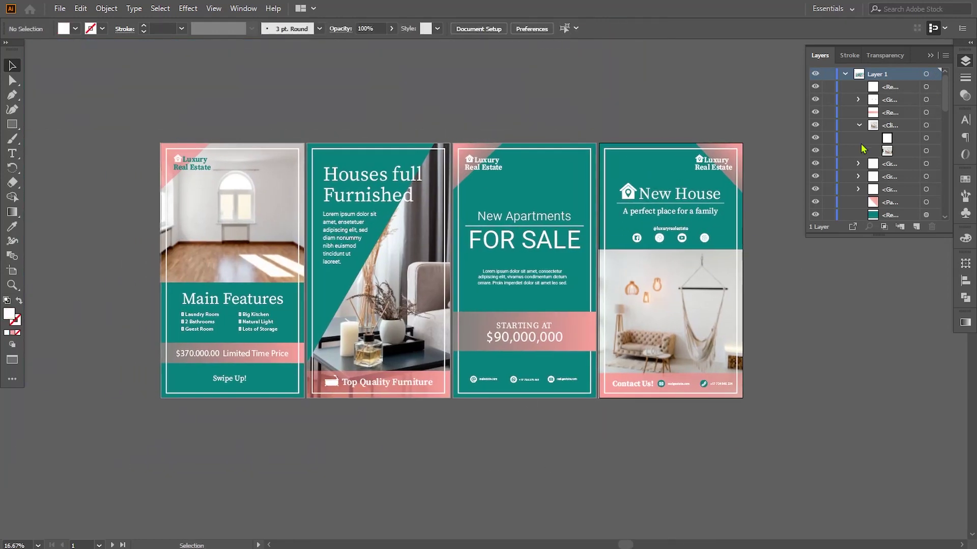
click(929, 55)
drag(787, 299, 812, 305)
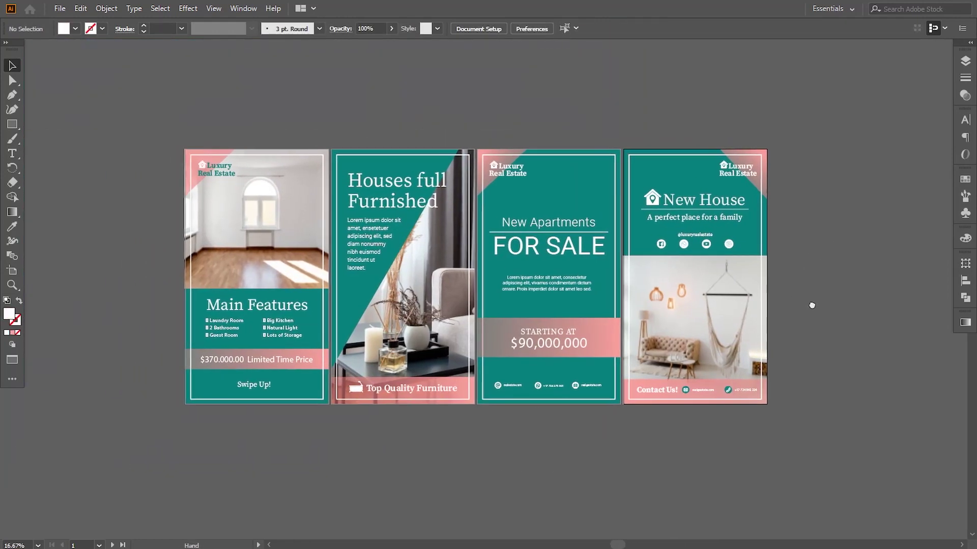